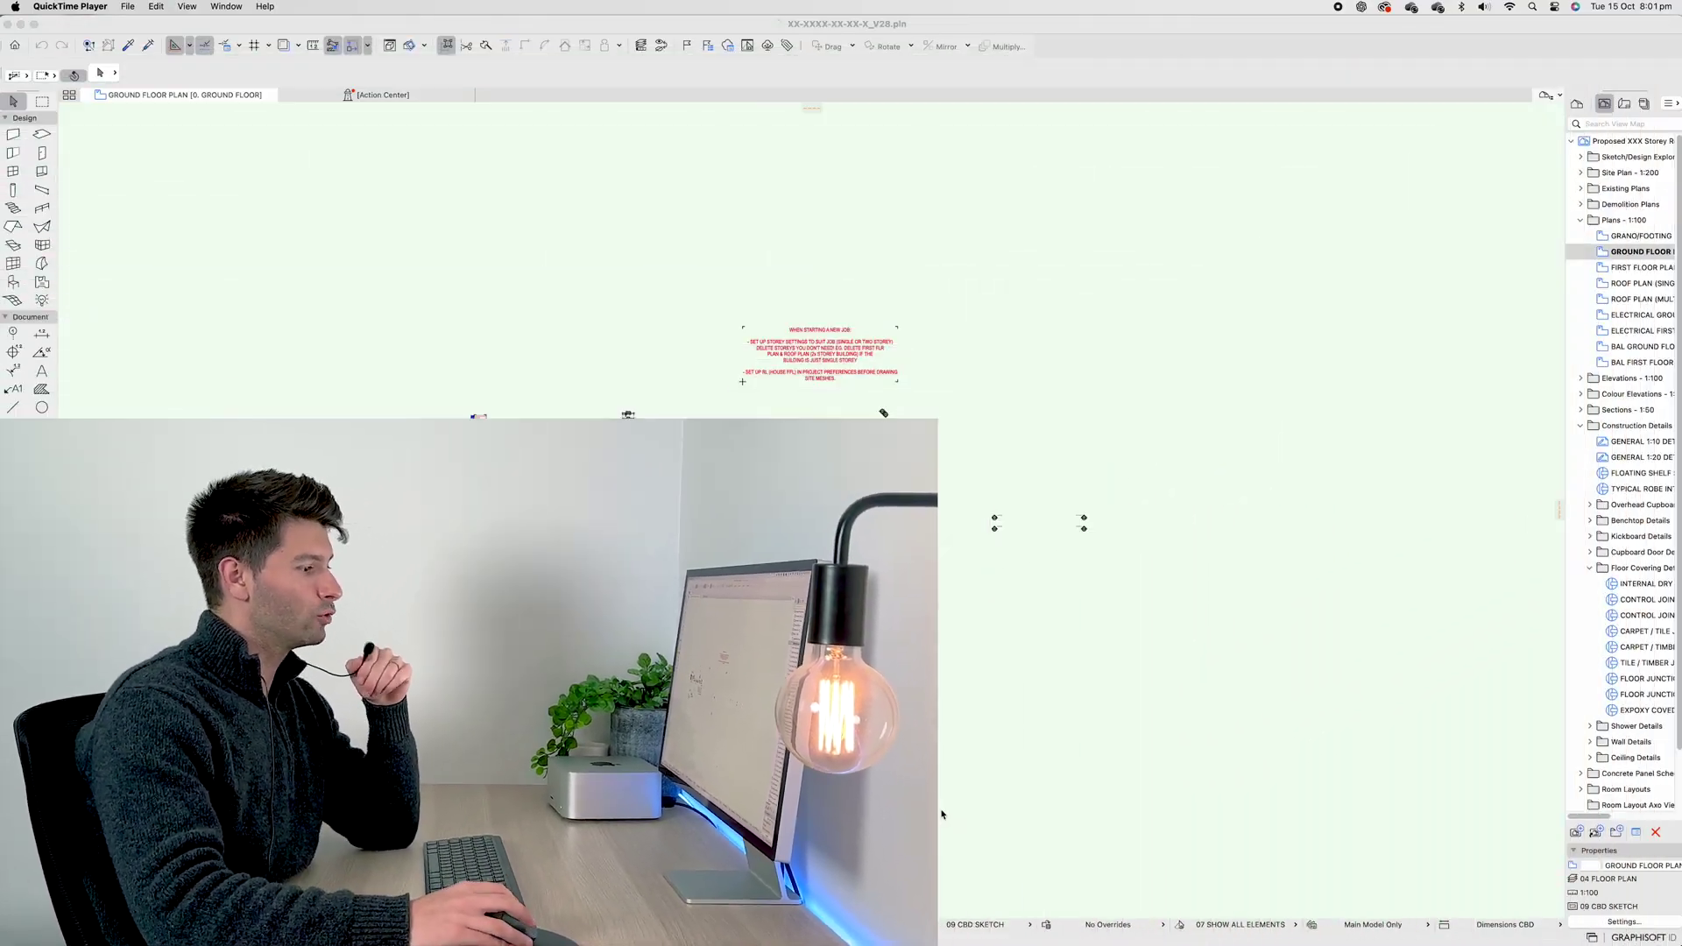
# Bring the read-only V27.pln project window to the front from the Dock
pyautogui.click(943, 808)
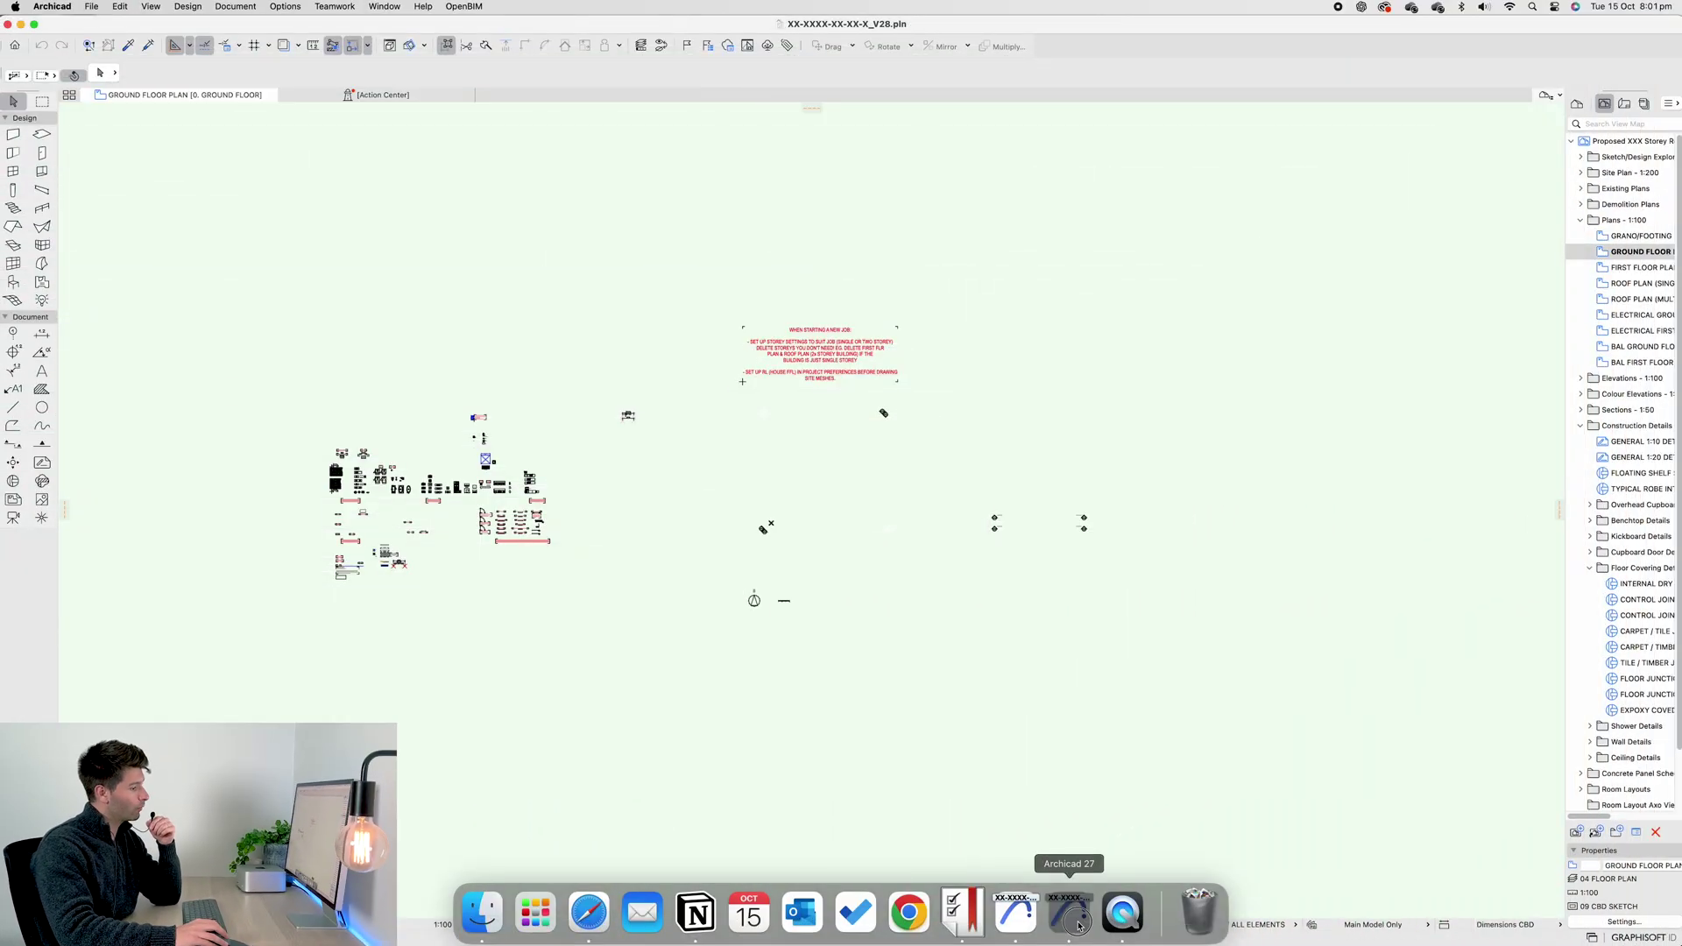
pyautogui.click(1078, 926)
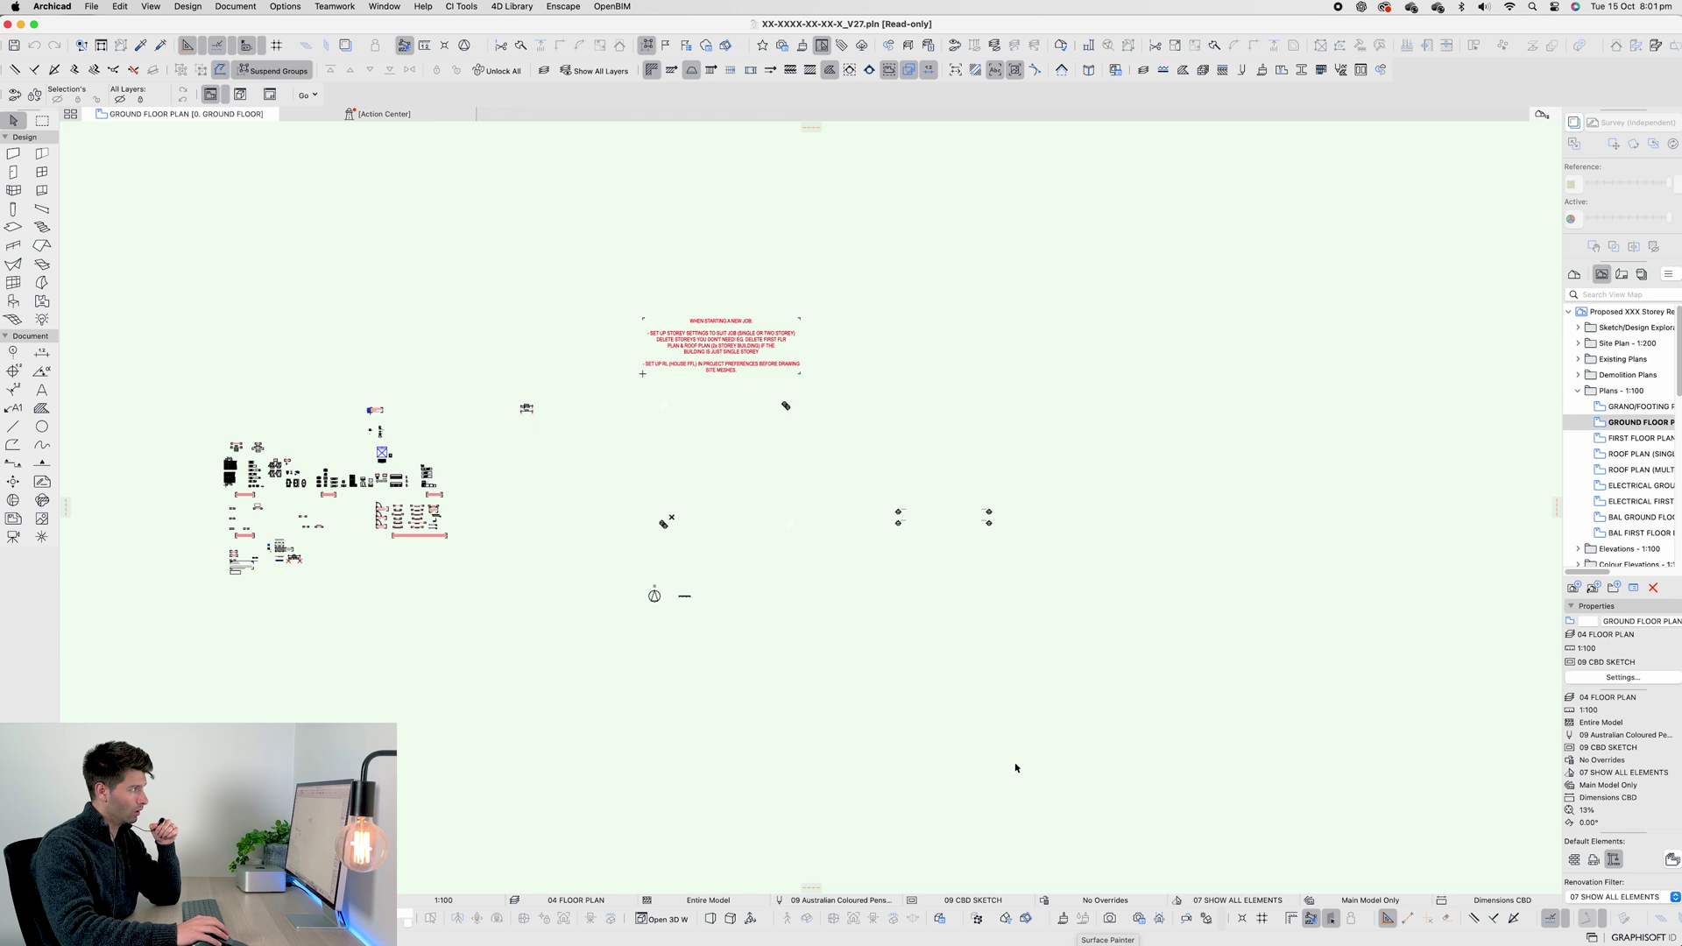
# Open the V27 Keynotes Palette from CI Tools > Keynotes and scroll through its folder list
pyautogui.click(456, 8)
pyautogui.moveTo(469, 25)
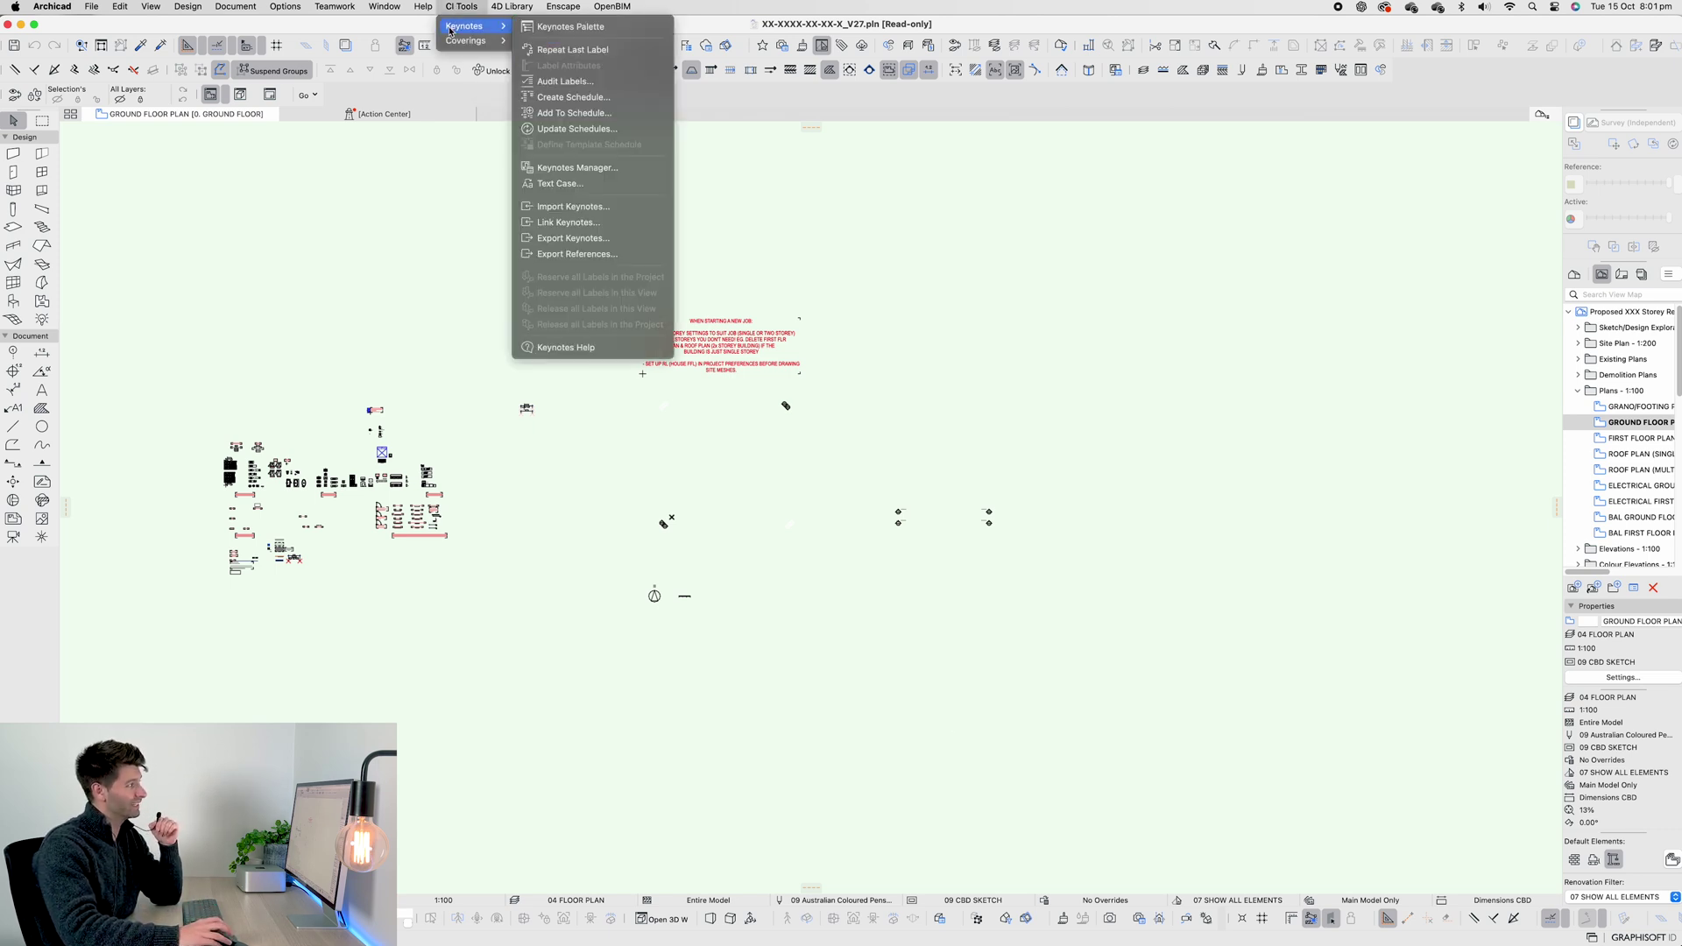
pyautogui.click(574, 33)
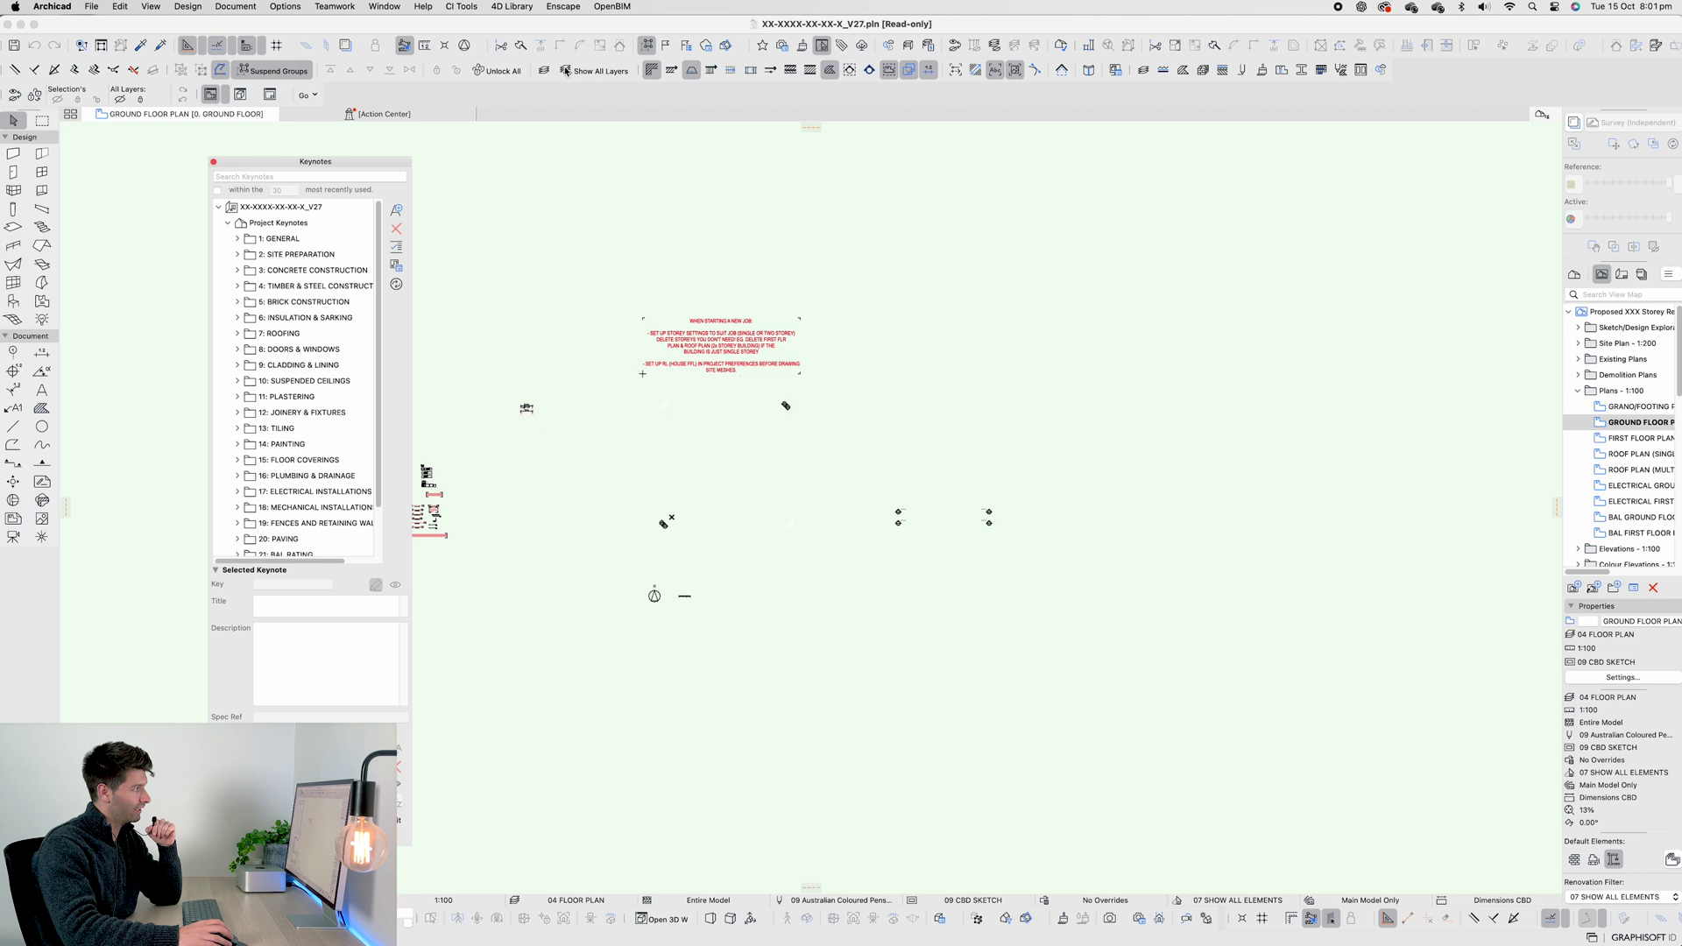
pyautogui.scroll(-3, 292, 372)
pyautogui.scroll(10, 292, 371)
# Collapse the 1: GENERAL folder, close the palette and return to the V28 project
pyautogui.click(237, 238)
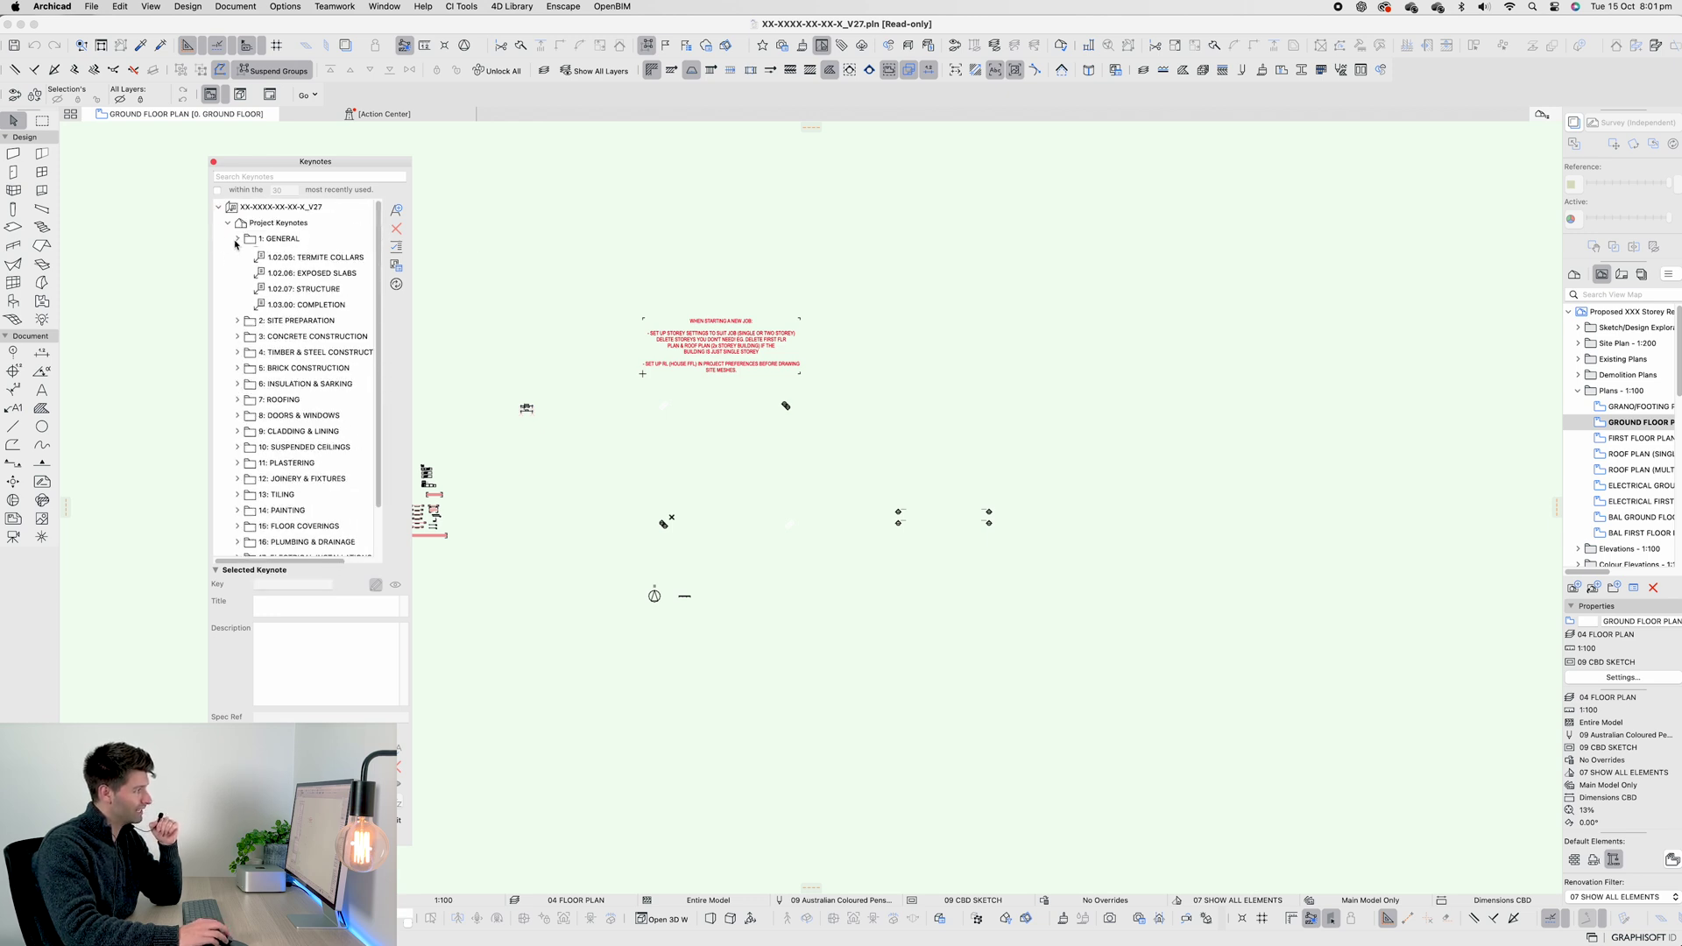
pyautogui.click(213, 162)
pyautogui.click(1012, 922)
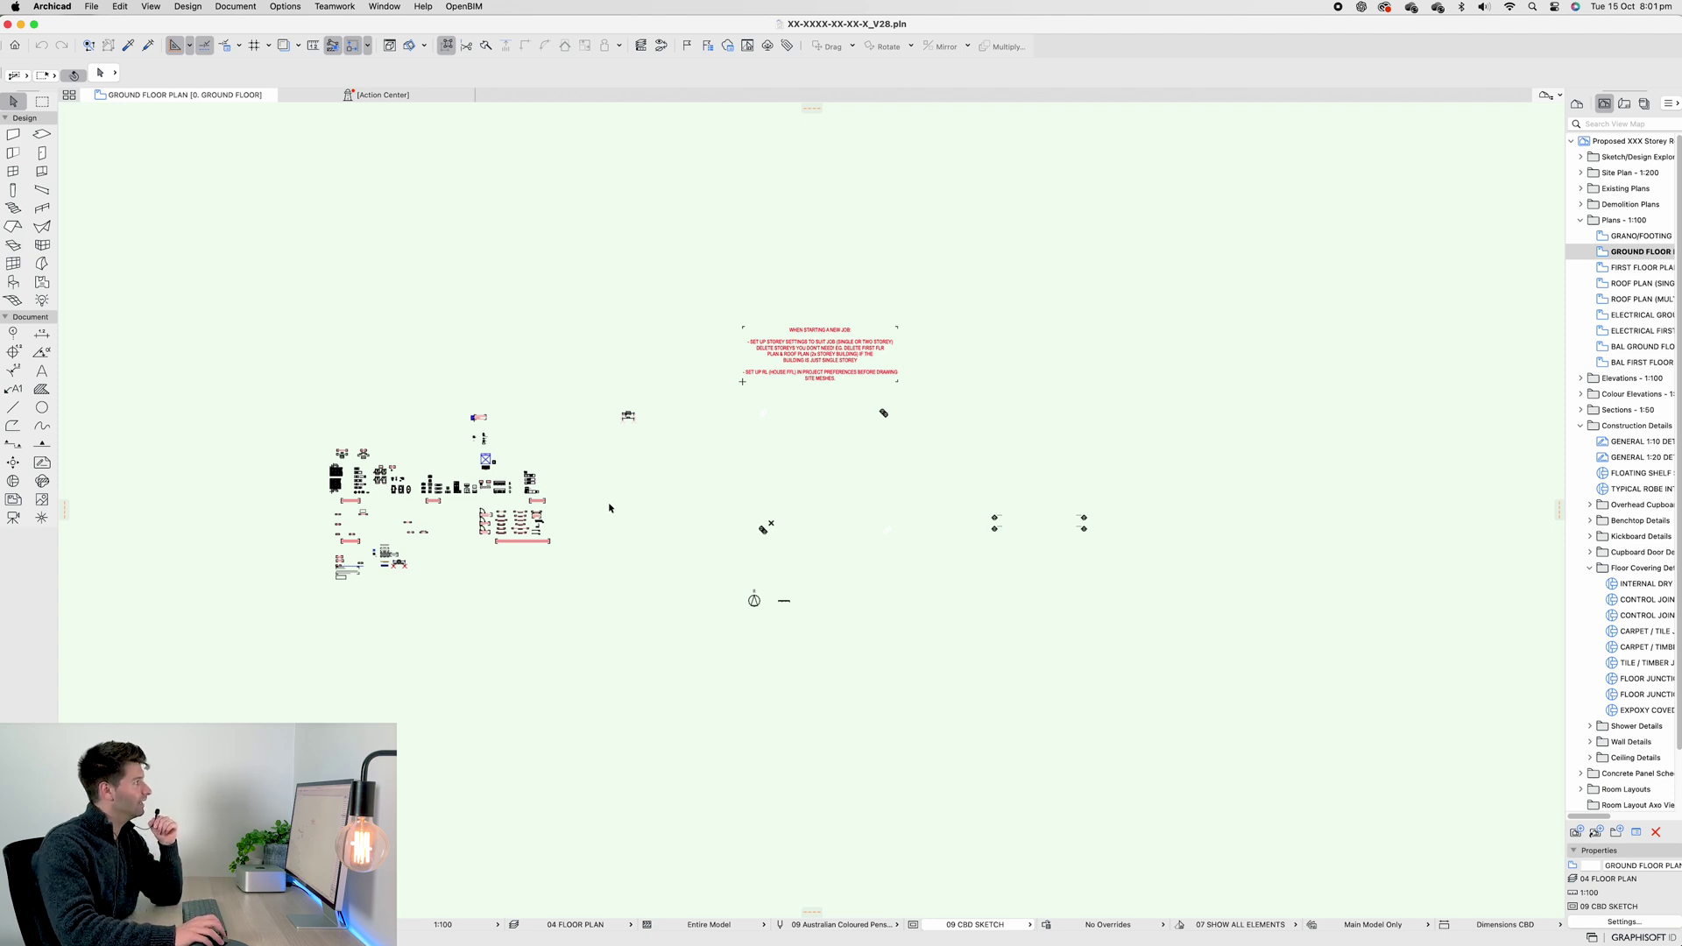
# Open the V28 project's empty Keynotes palette via Document > Keynotes, centre it, then switch to V27
pyautogui.click(236, 6)
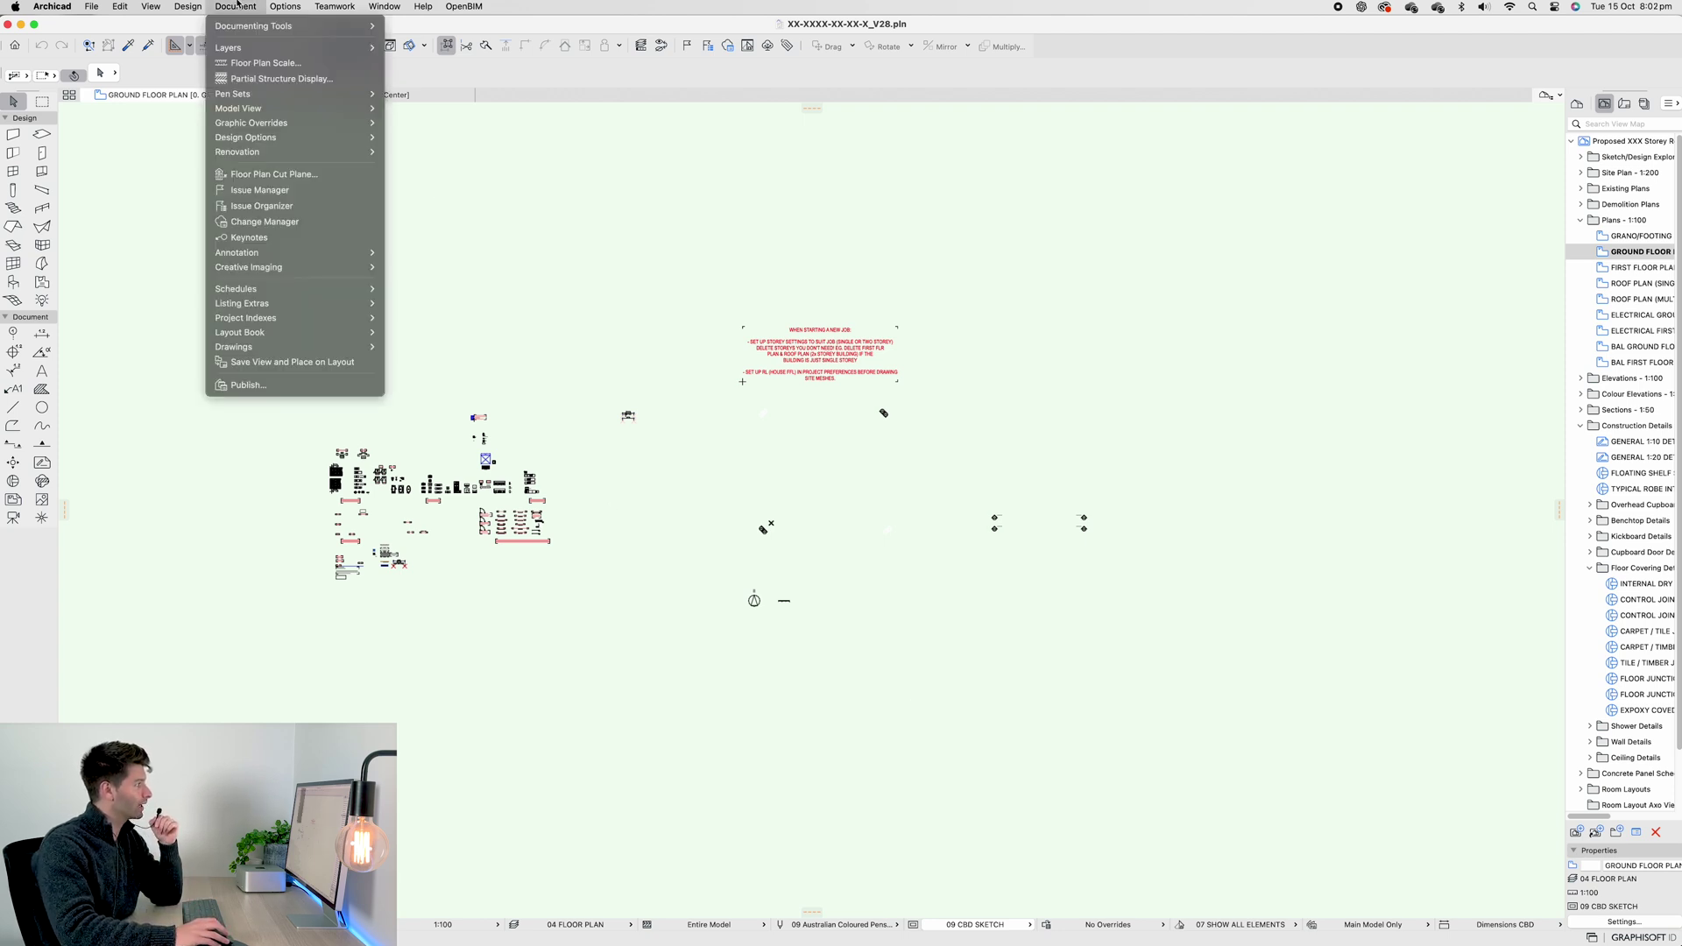
pyautogui.click(310, 239)
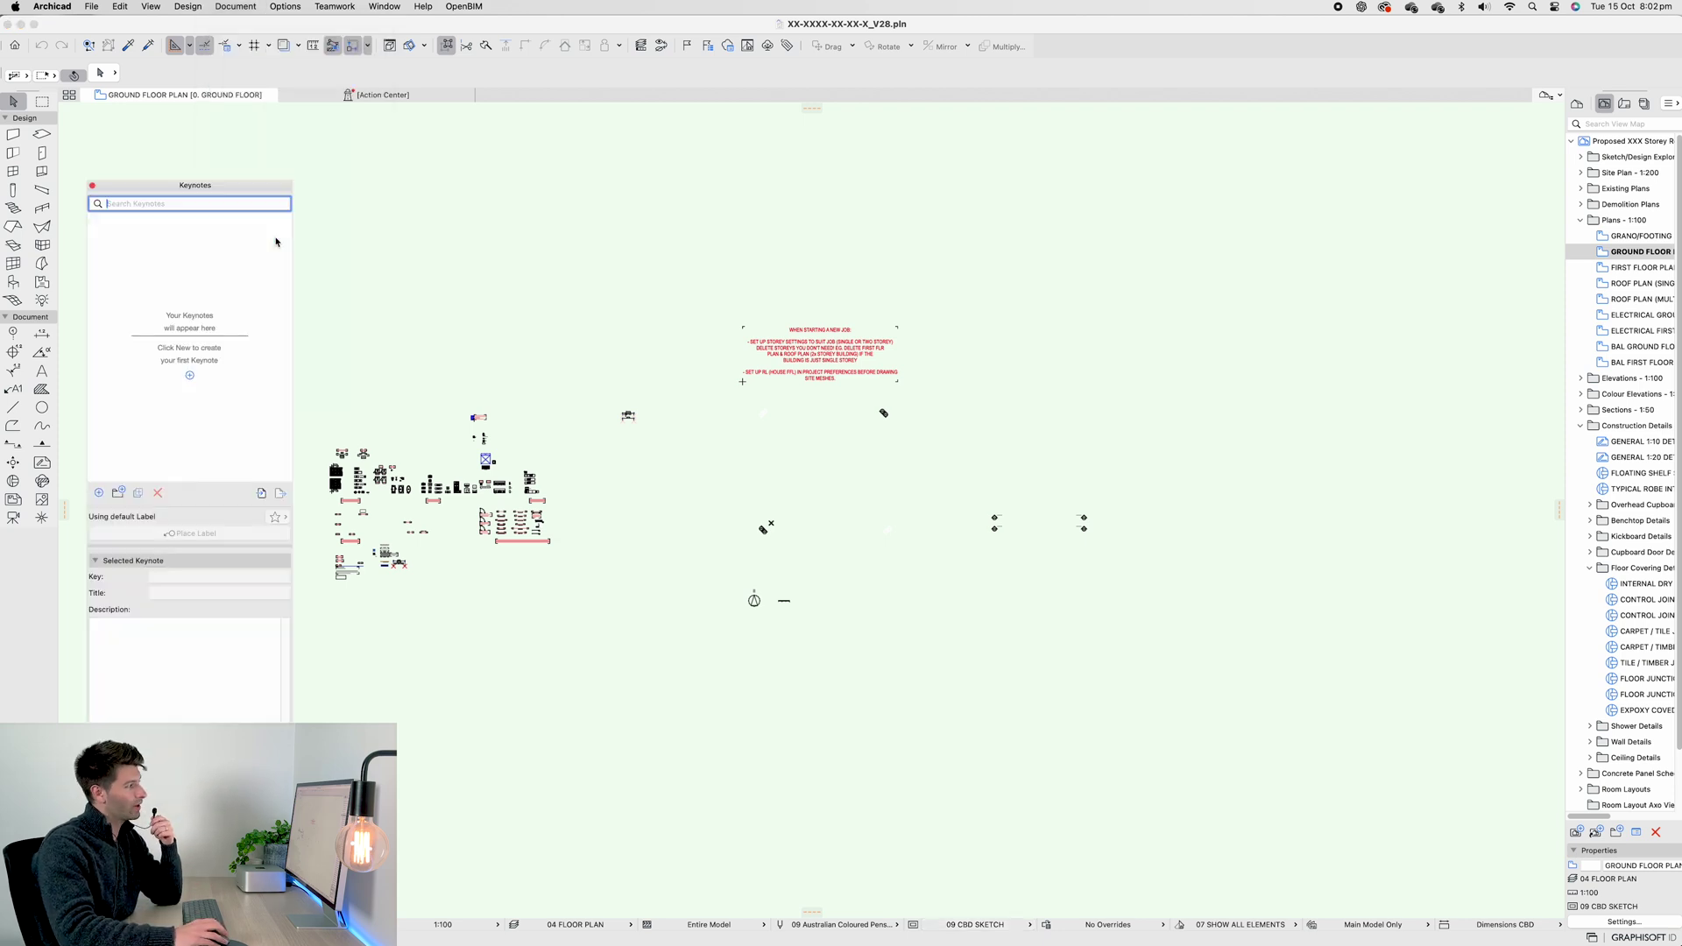
pyautogui.moveTo(222, 185); pyautogui.dragTo(714, 197)
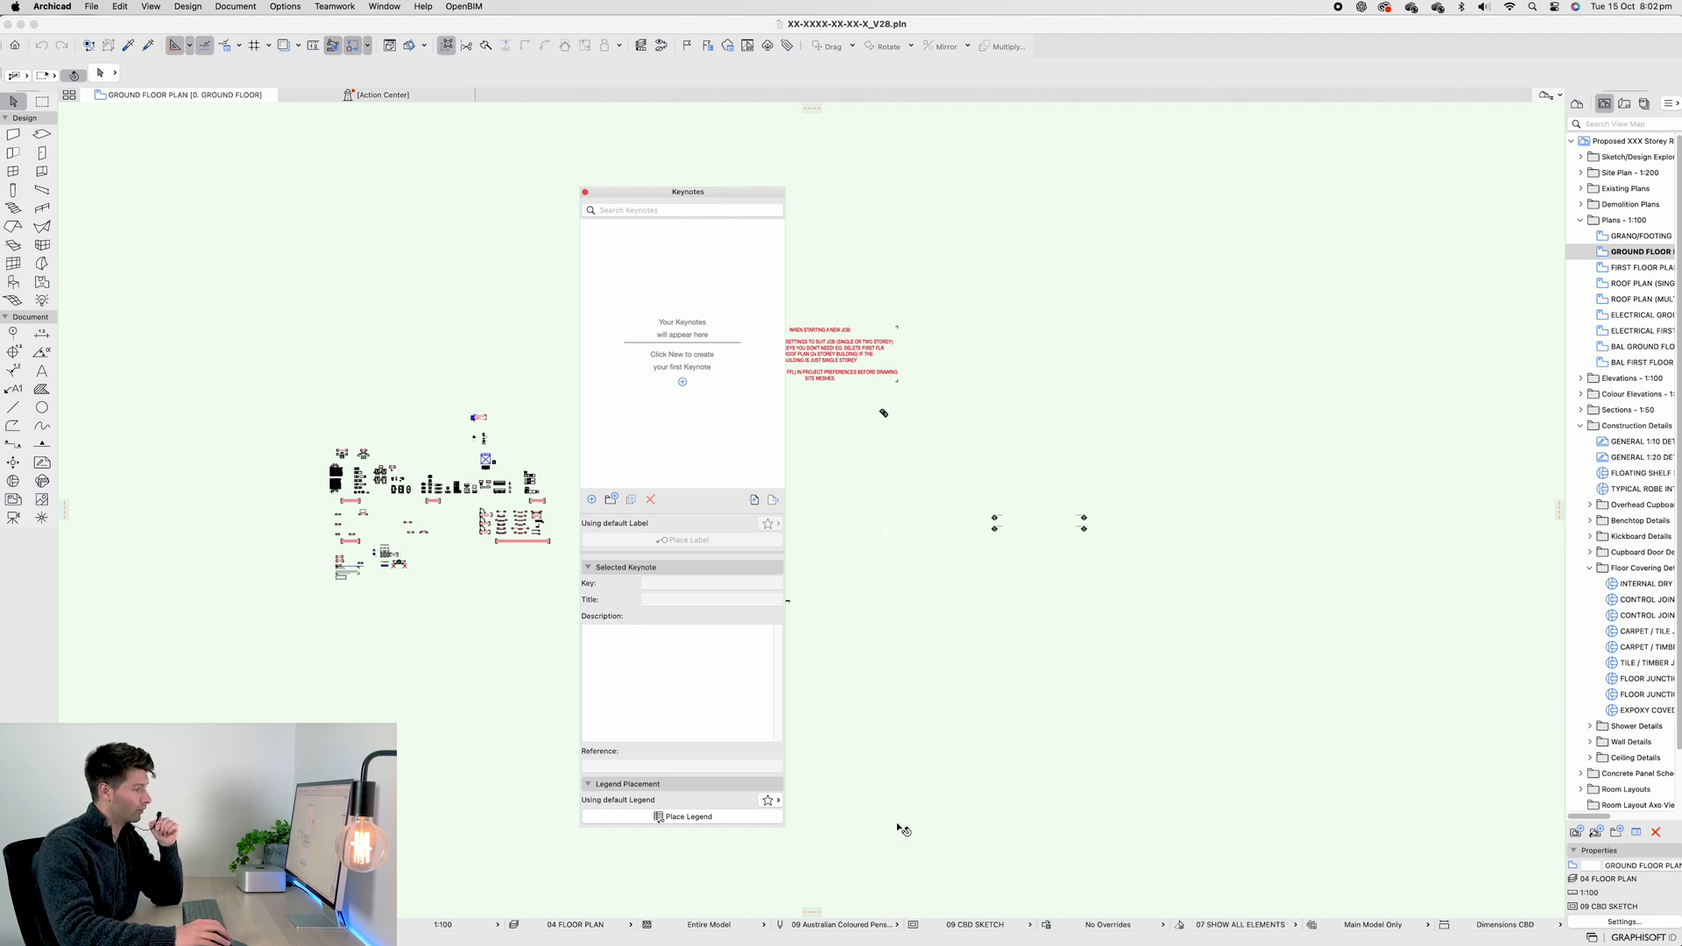
pyautogui.click(1077, 920)
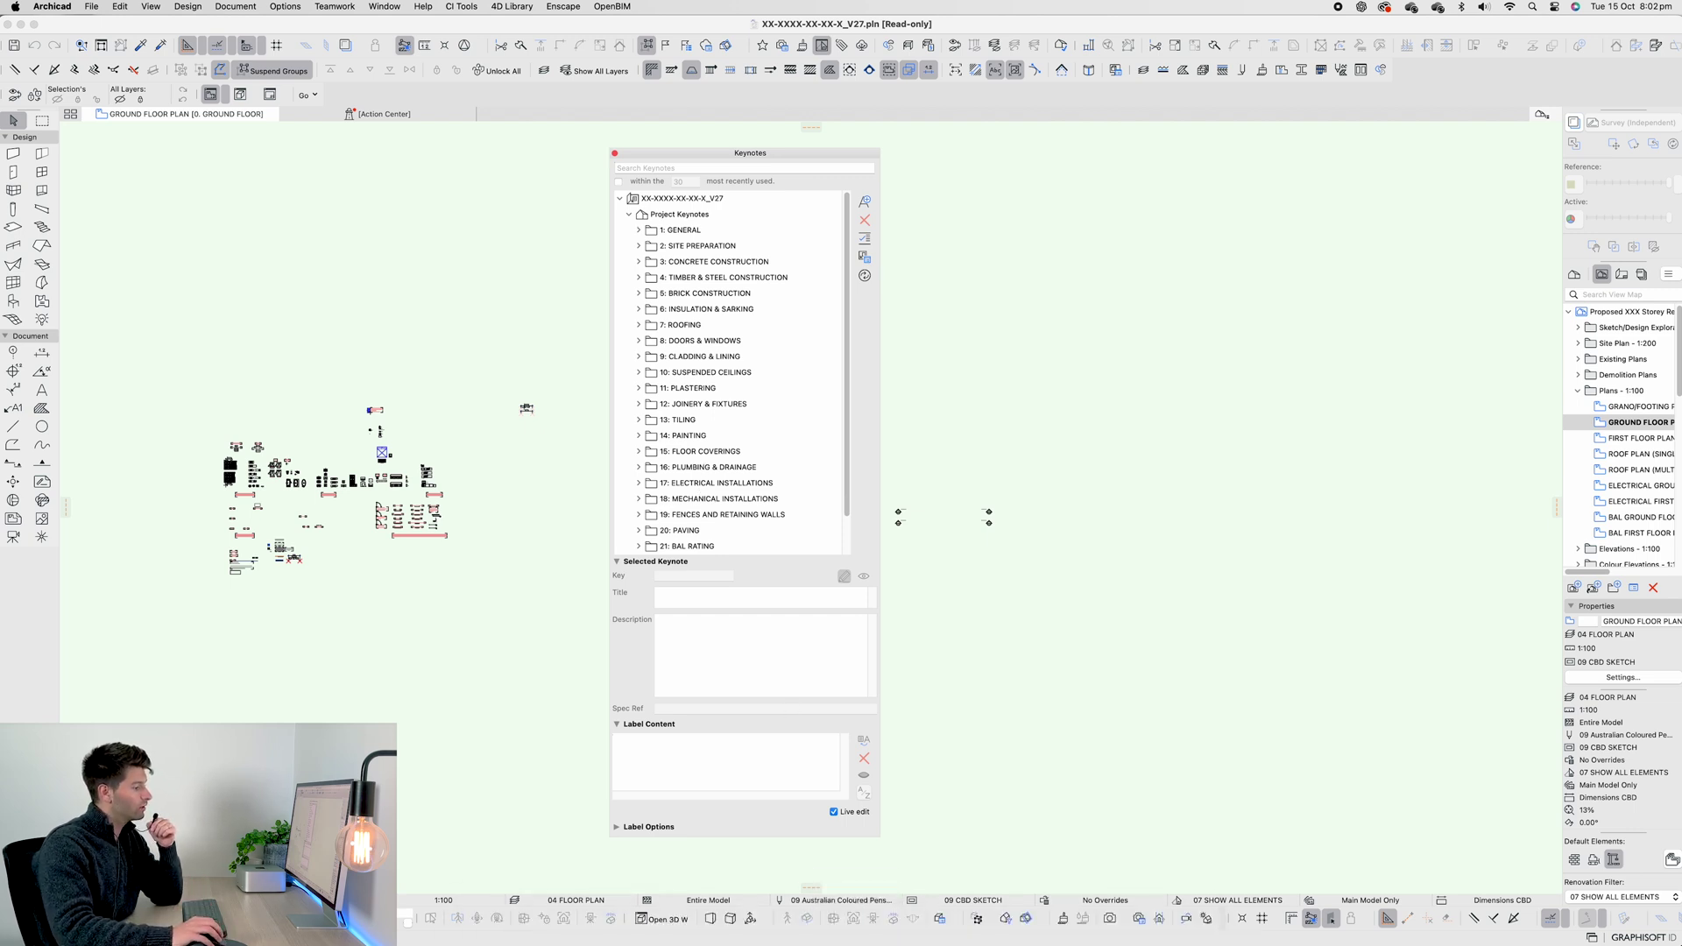
# In the V28 project, create a new keynote folder and name it Keynotes
pyautogui.click(1014, 913)
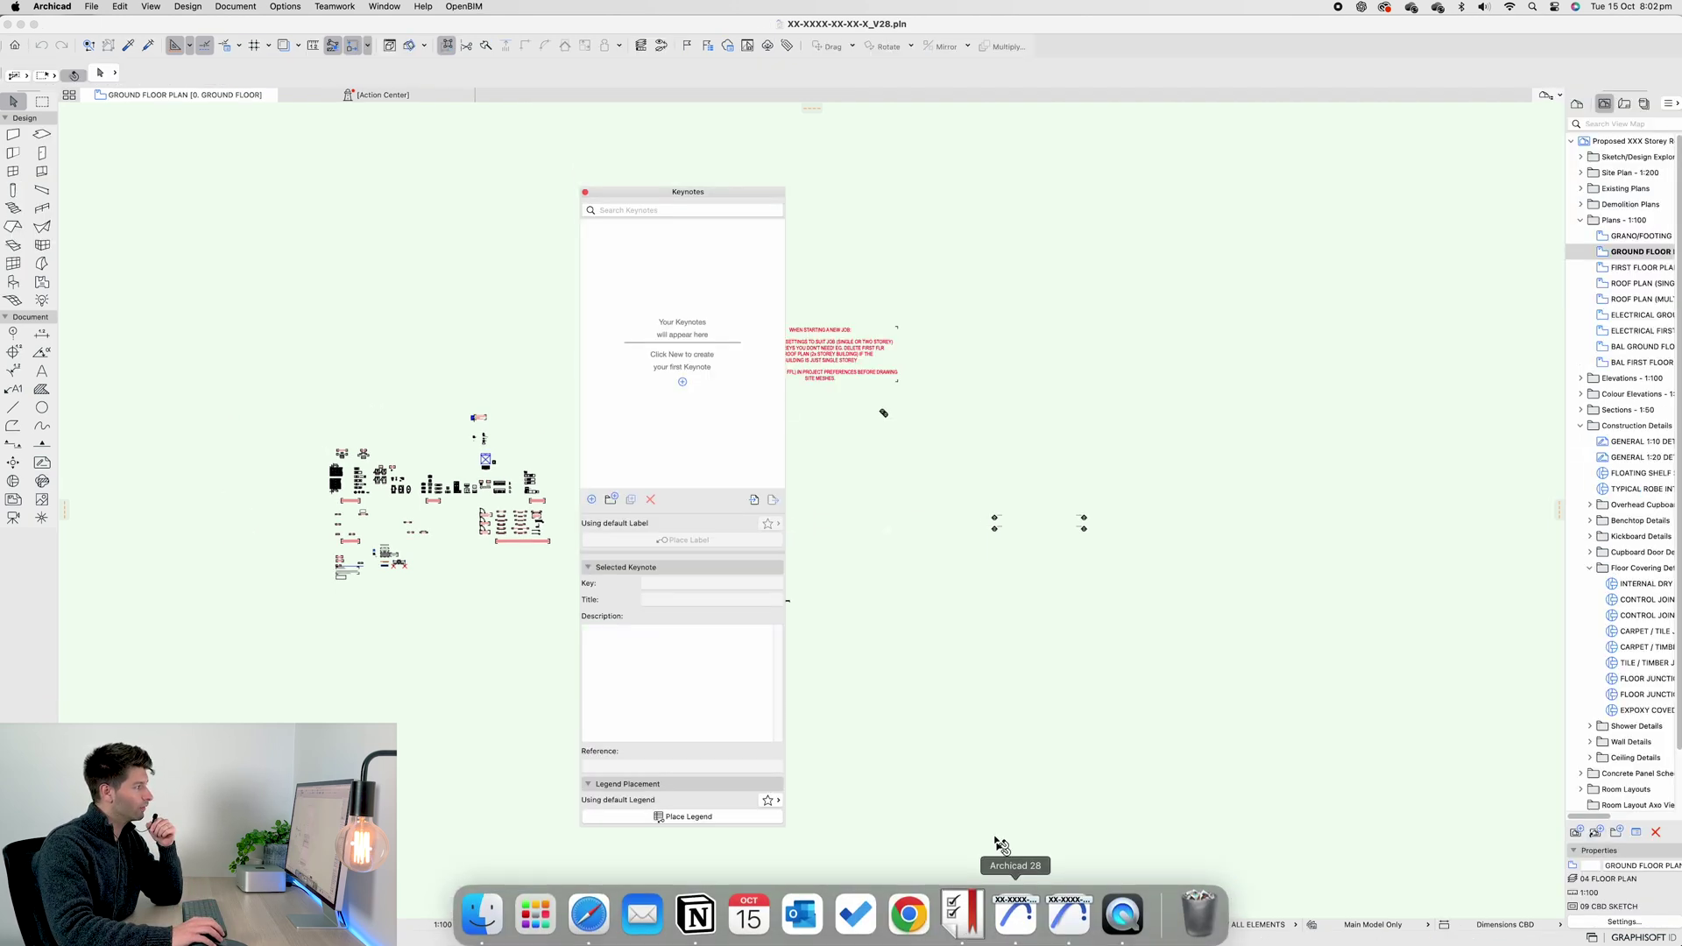
pyautogui.click(612, 502)
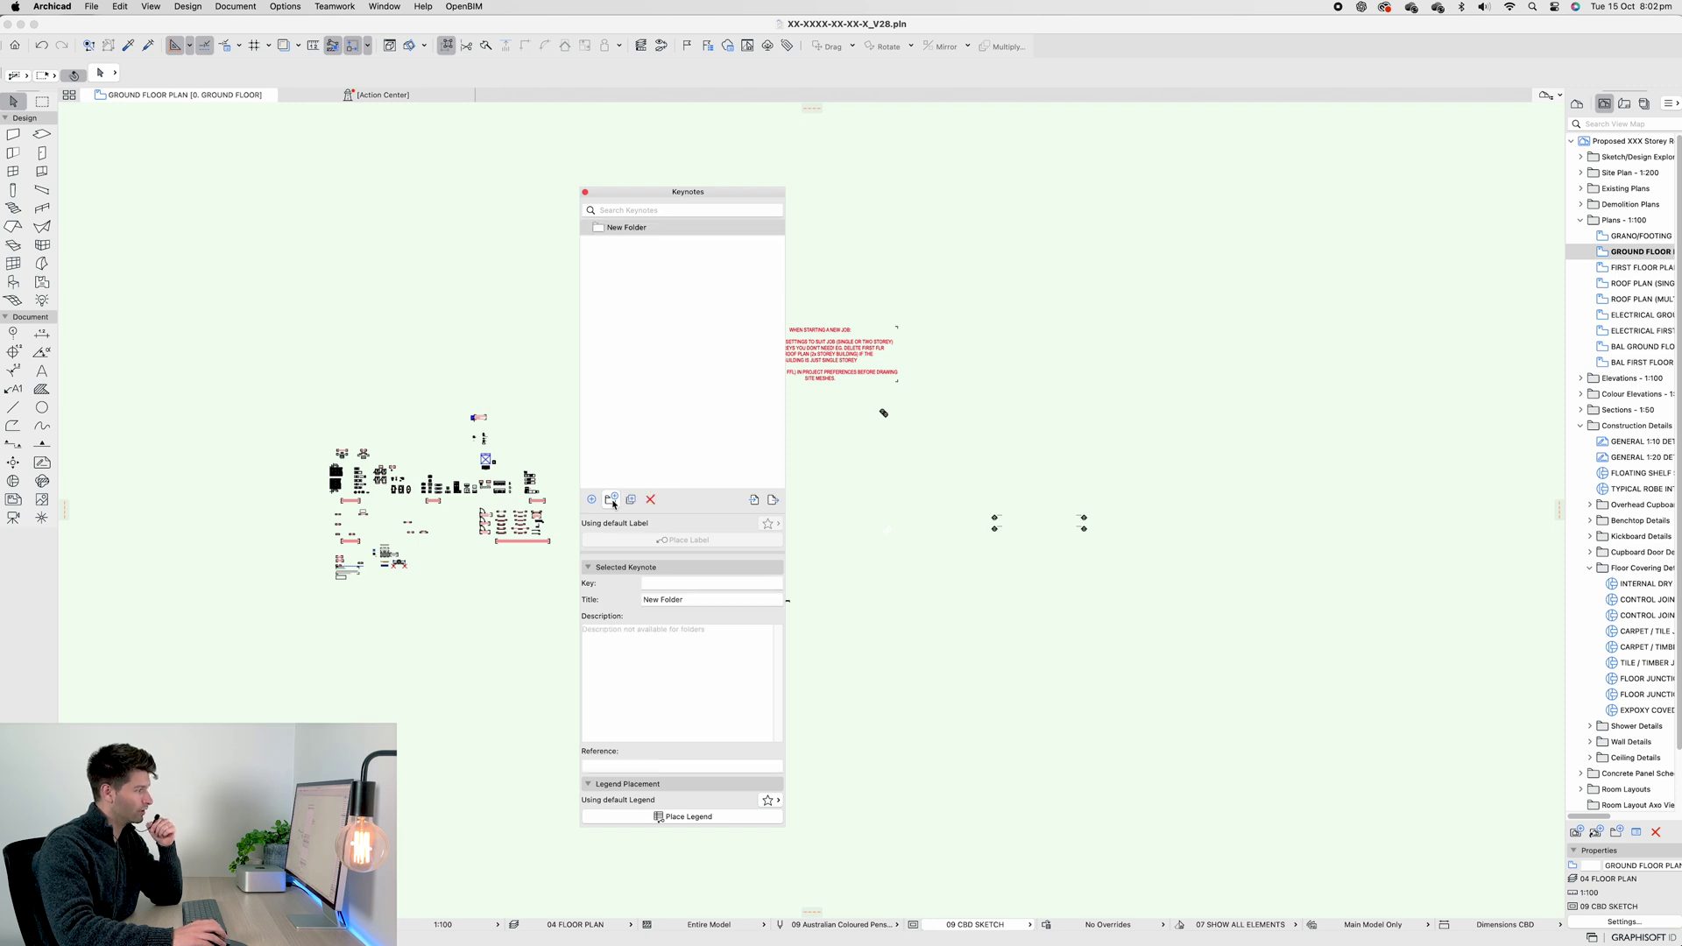
pyautogui.click(625, 229)
pyautogui.rightClick(630, 236)
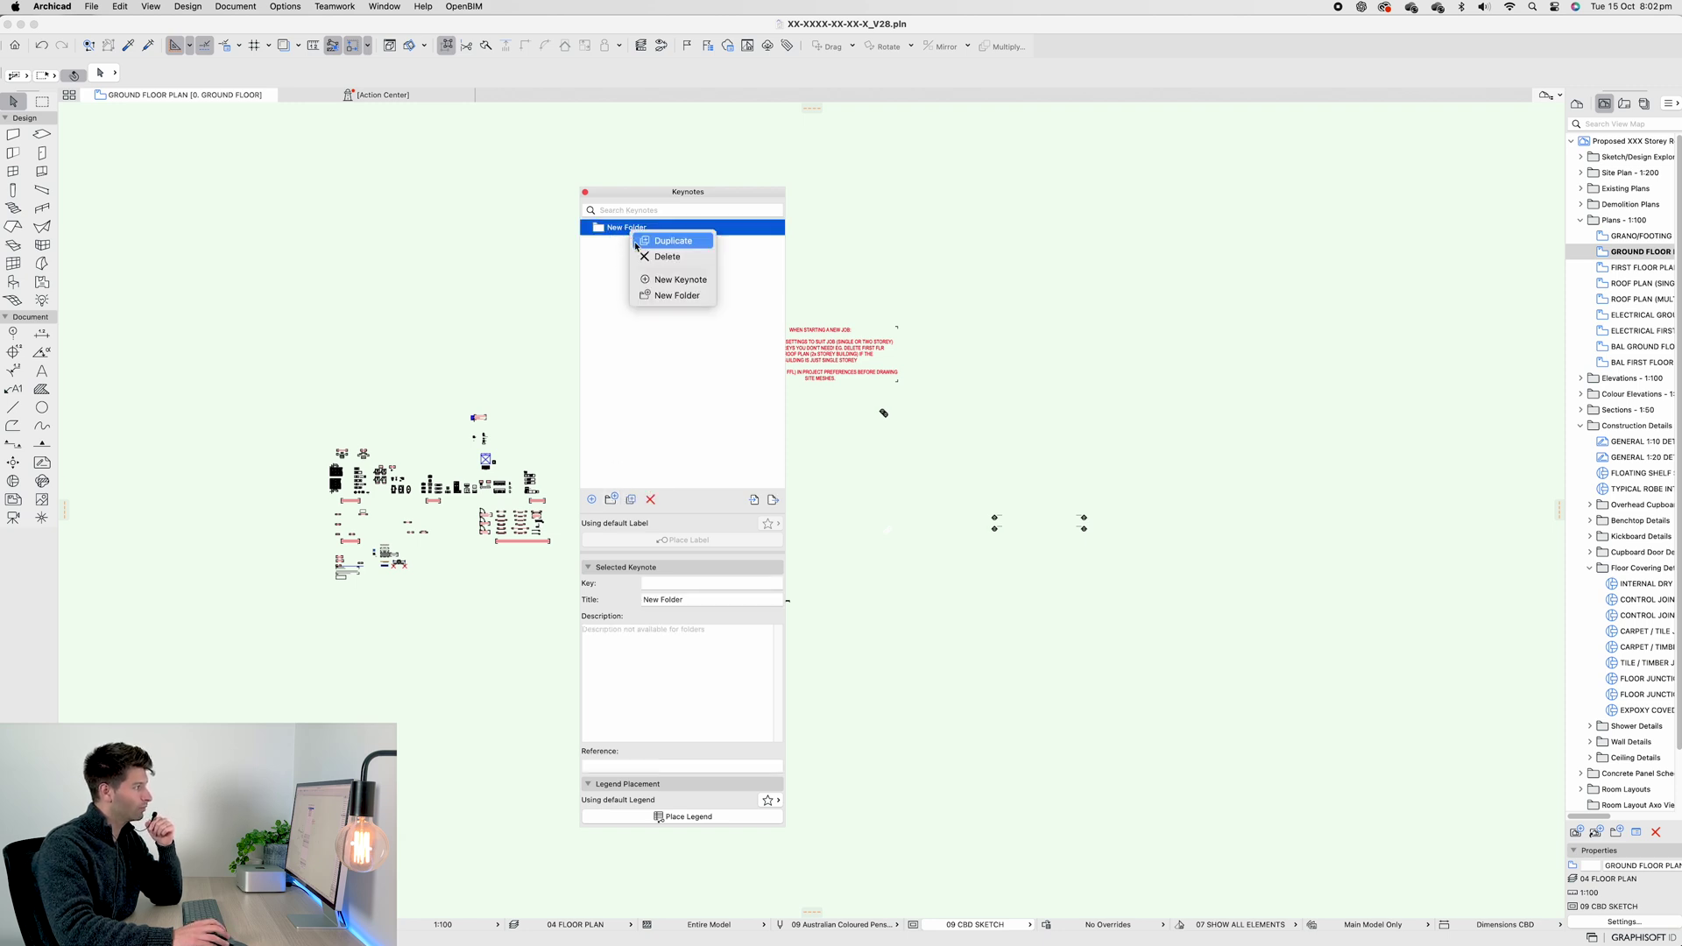
pyautogui.click(679, 277)
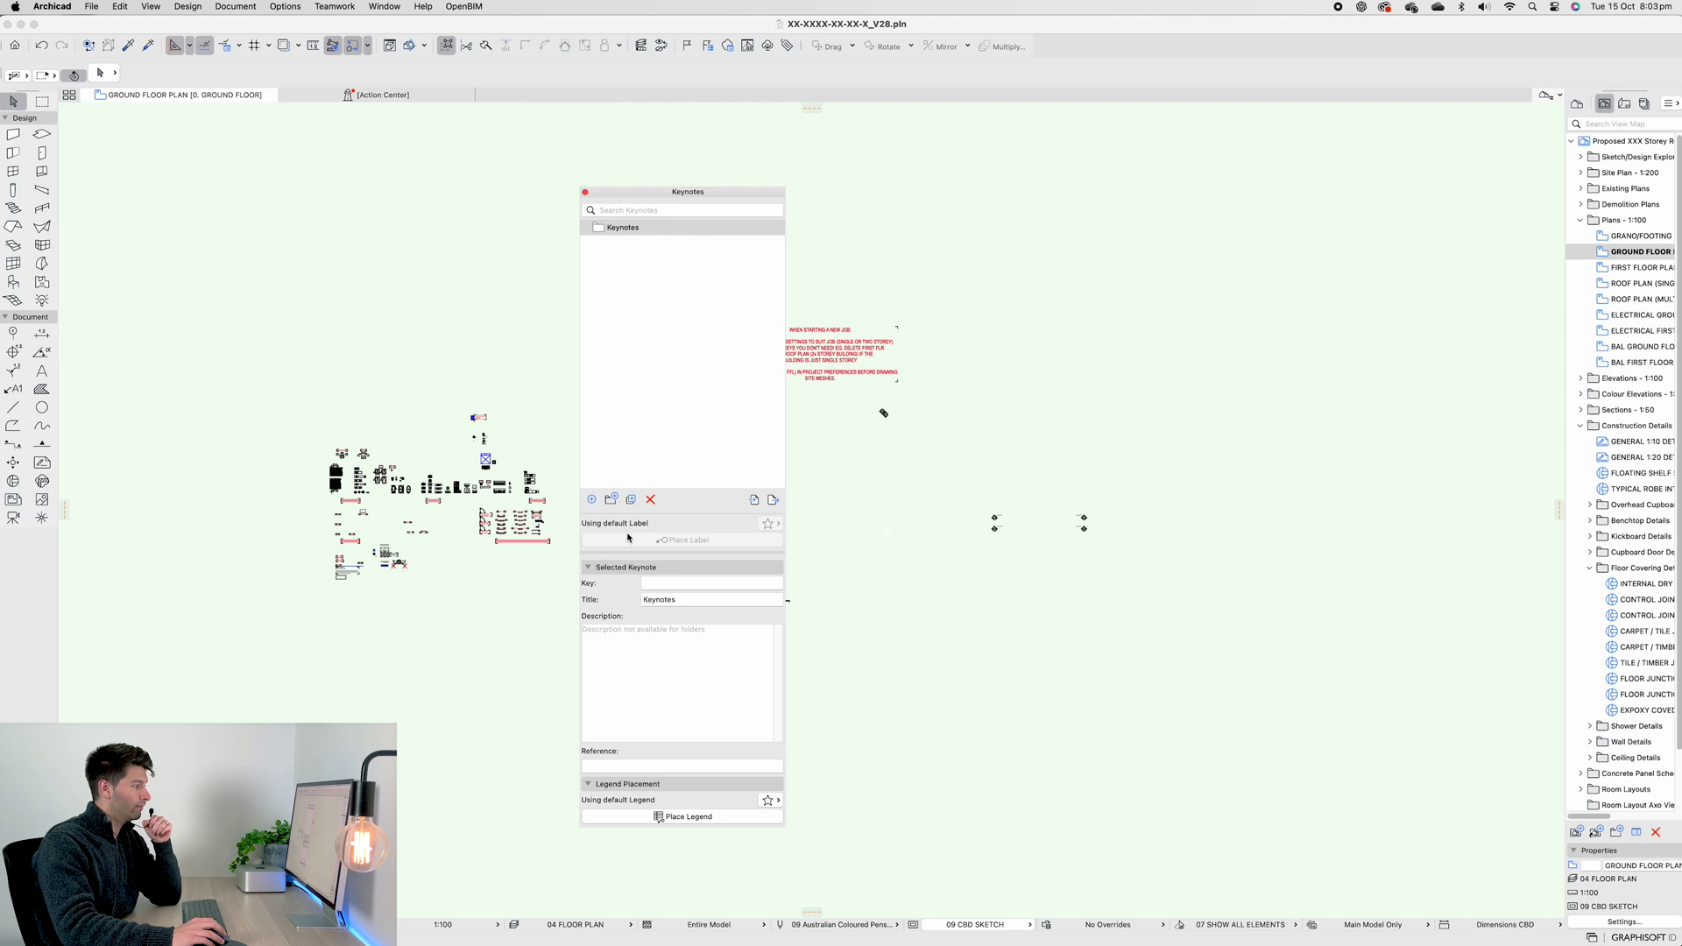
# Add a new empty subfolder inside the Keynotes folder
pyautogui.click(624, 230)
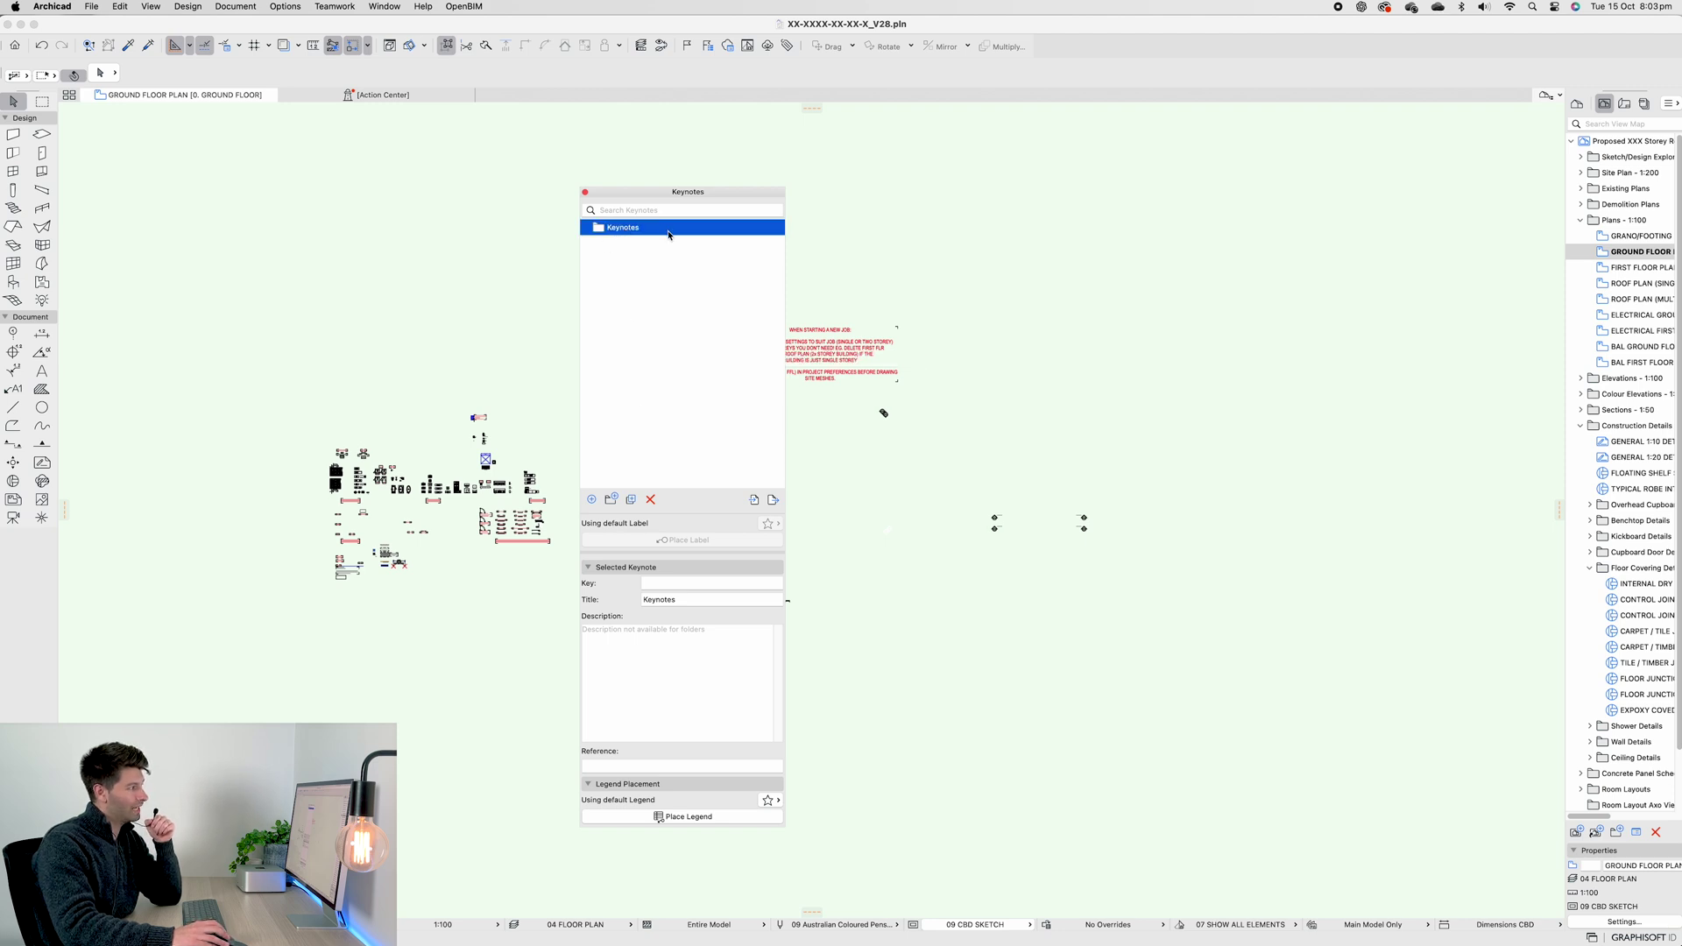
pyautogui.rightClick(629, 229)
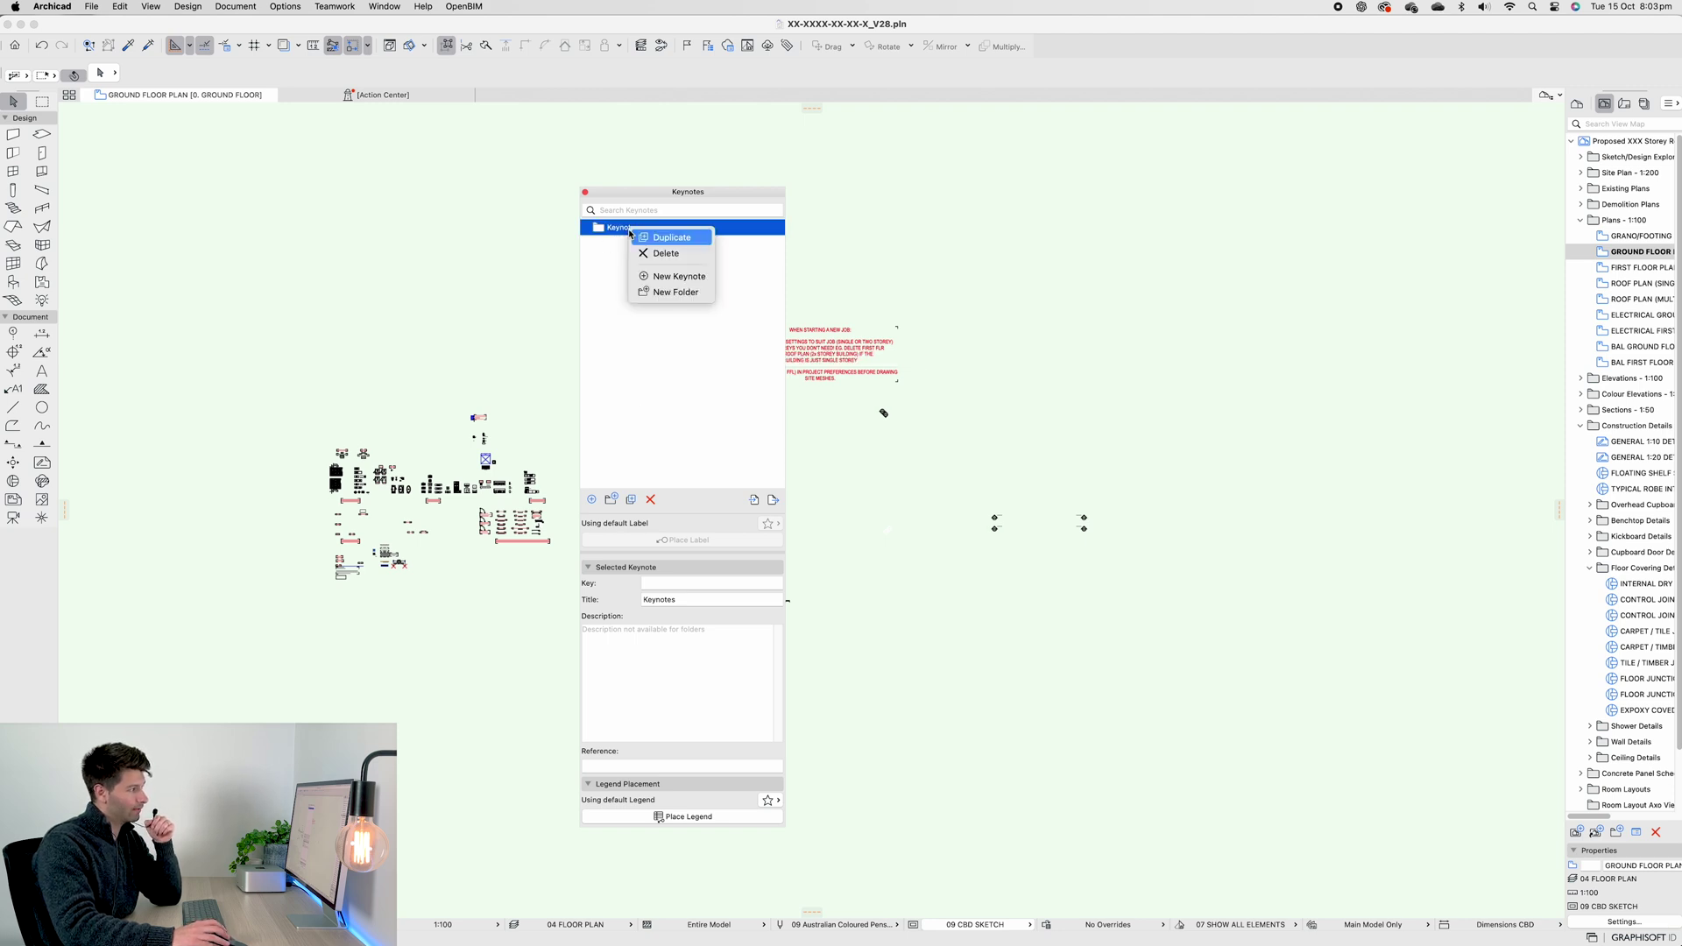
pyautogui.click(616, 281)
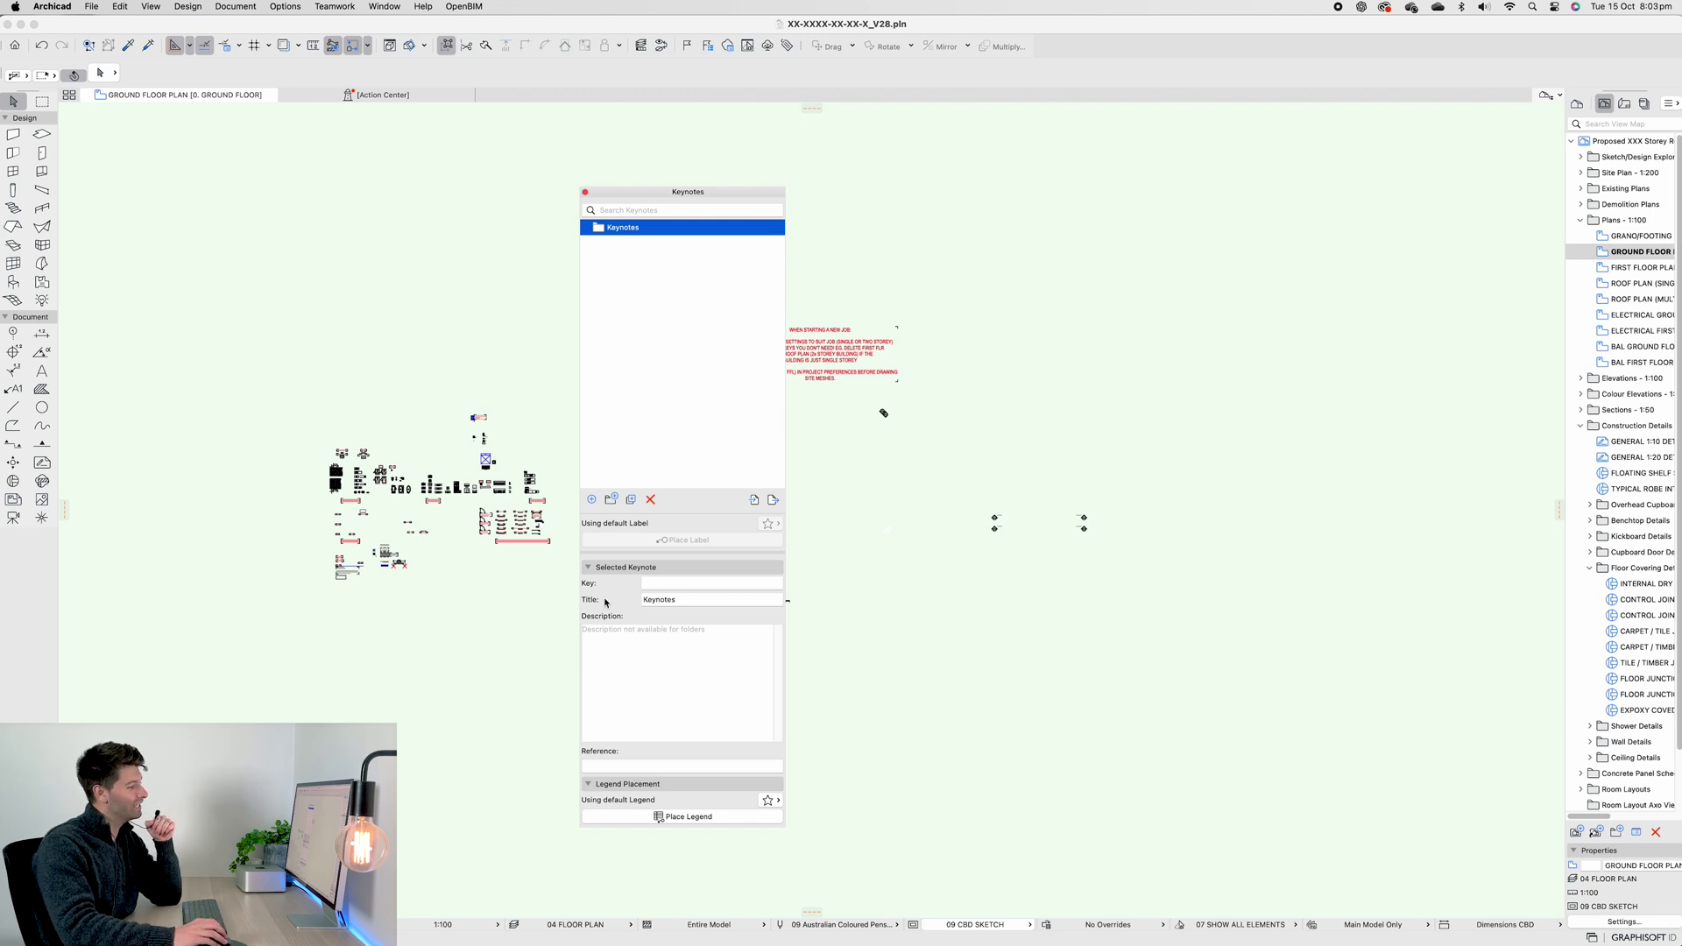
pyautogui.doubleClick(667, 601)
pyautogui.click(623, 228)
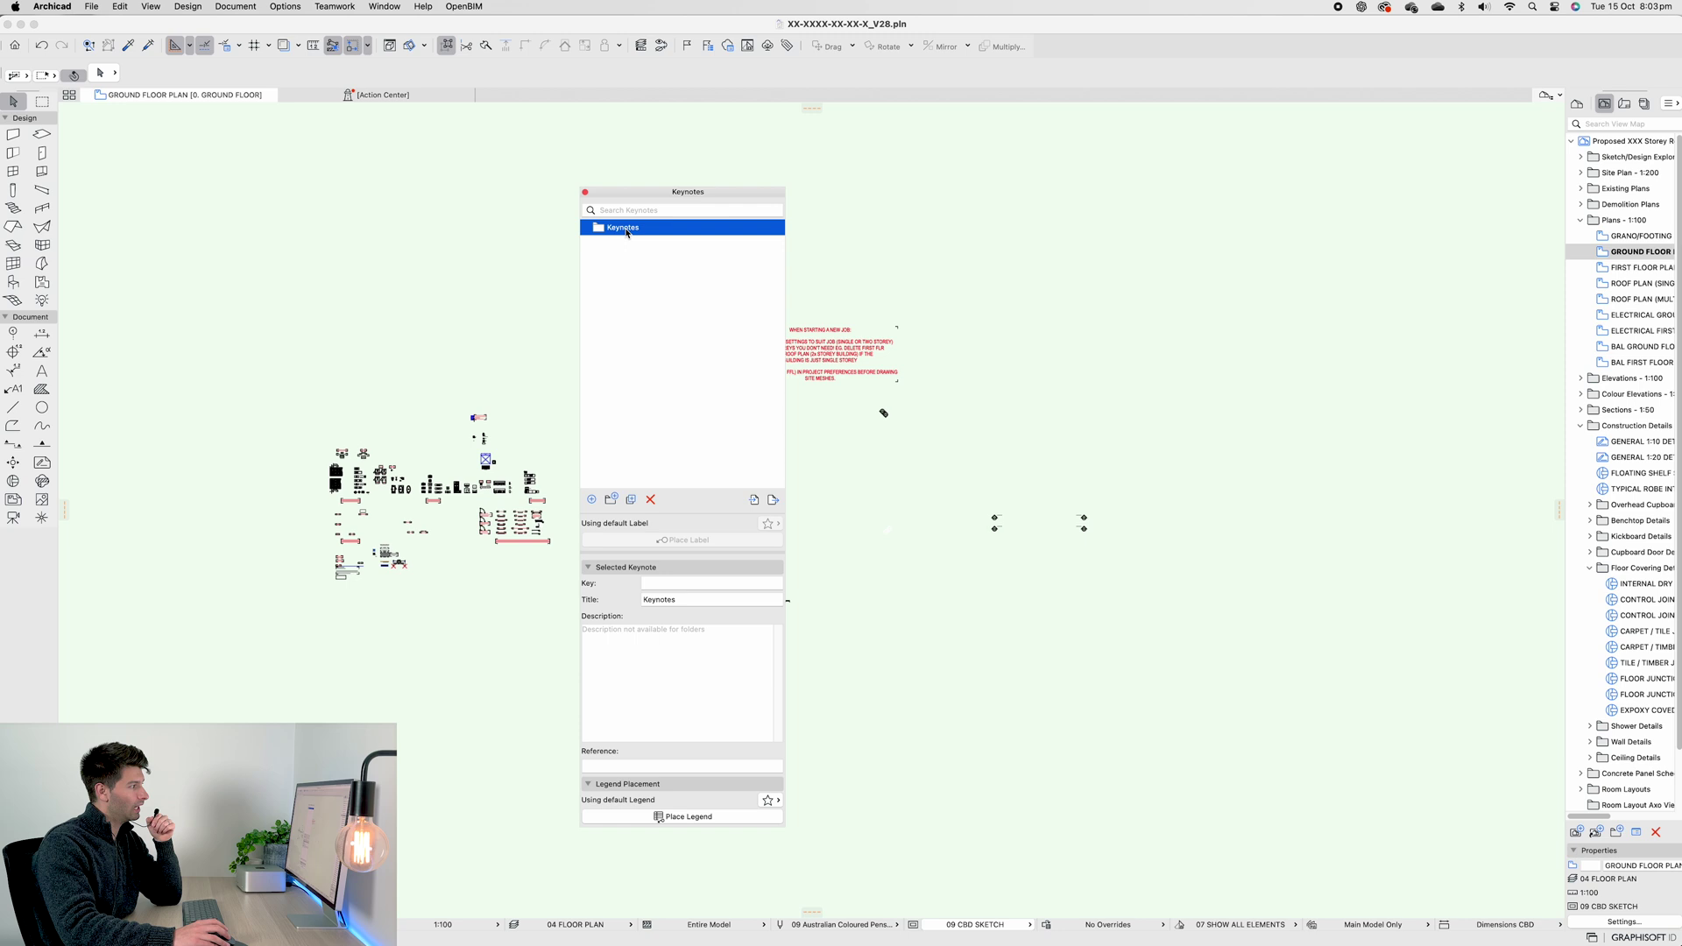
pyautogui.rightClick(626, 227)
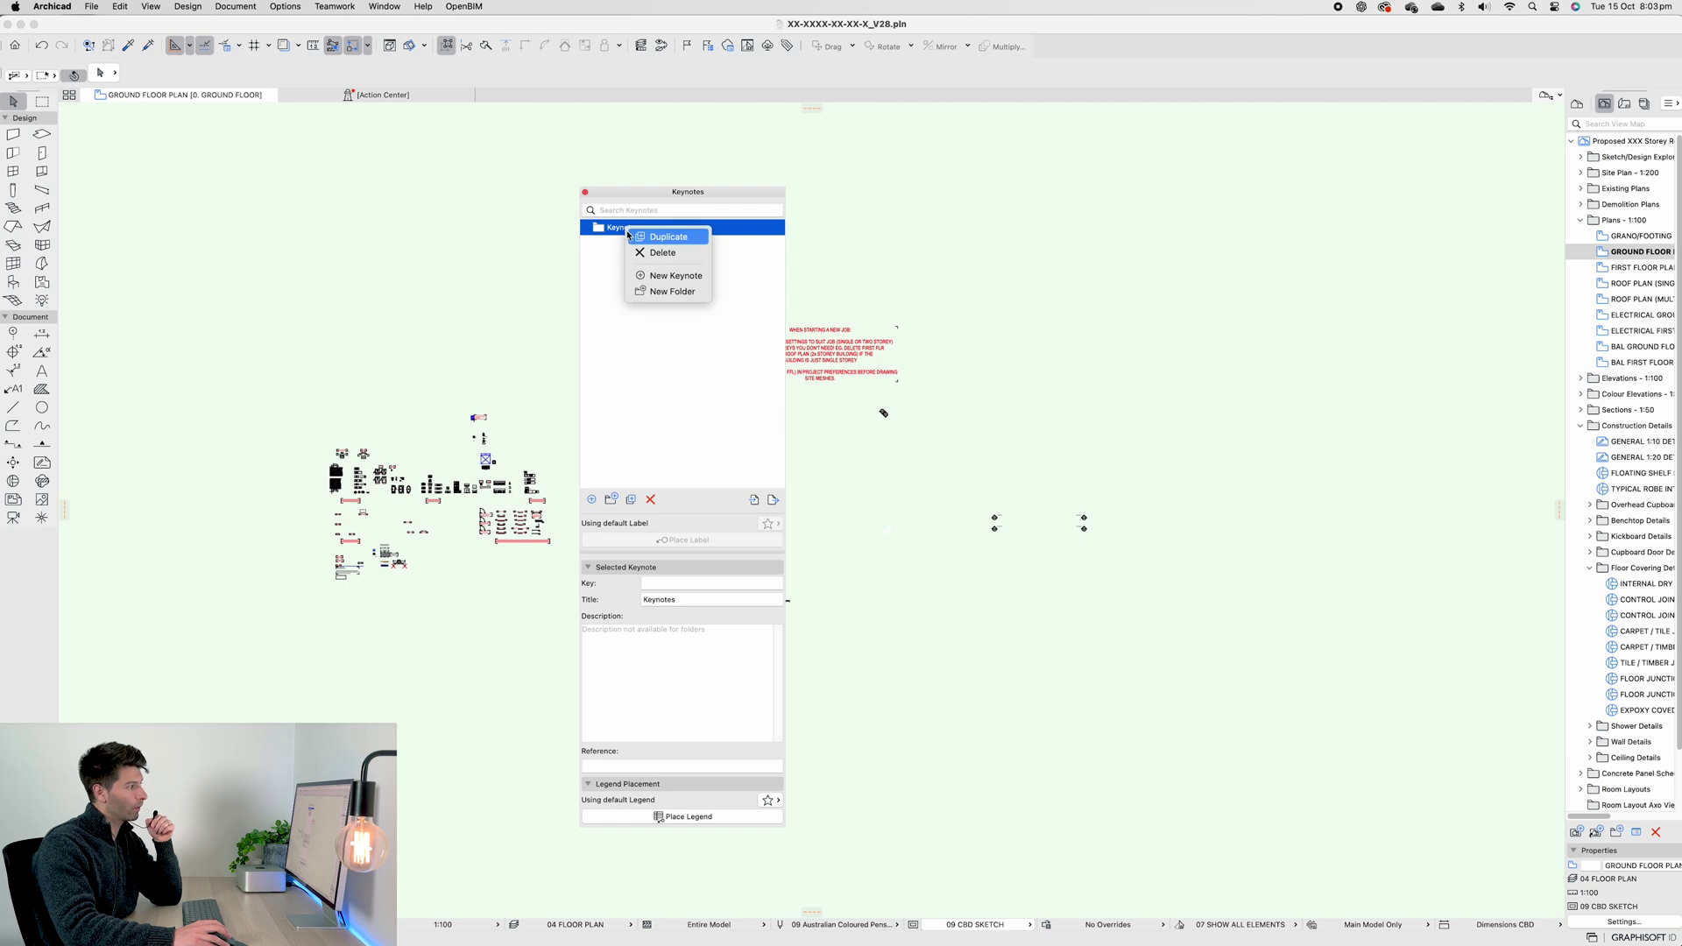
pyautogui.click(662, 294)
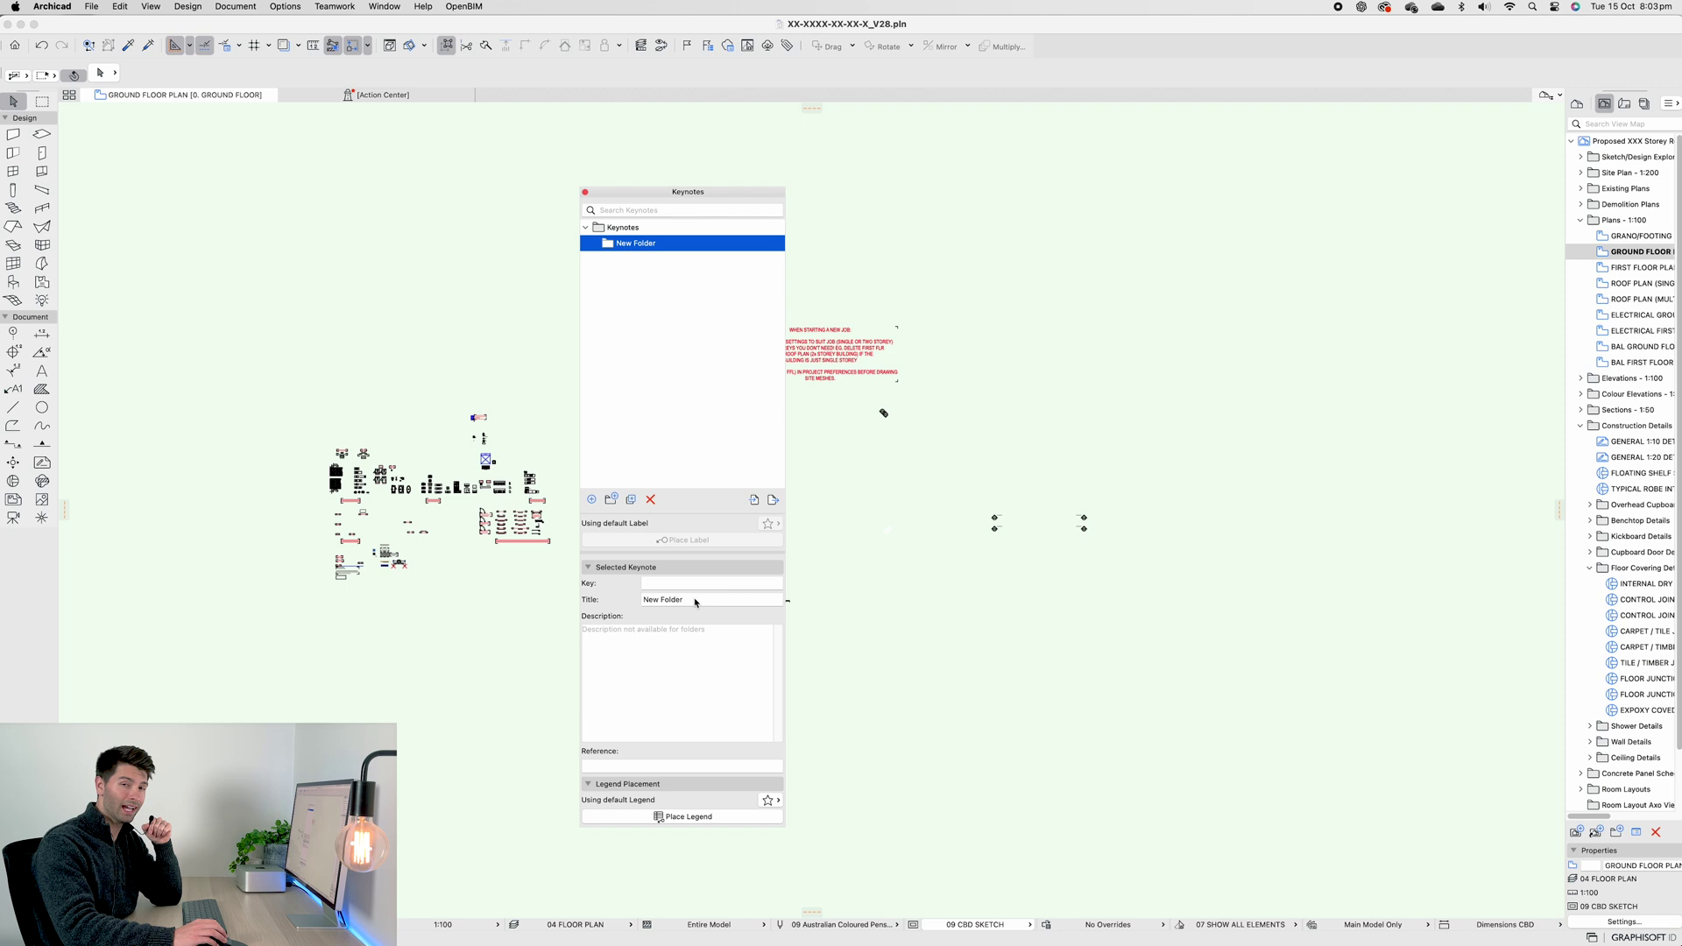
# Rename the new subfolder to '1. GENERAL'
pyautogui.click(589, 601)
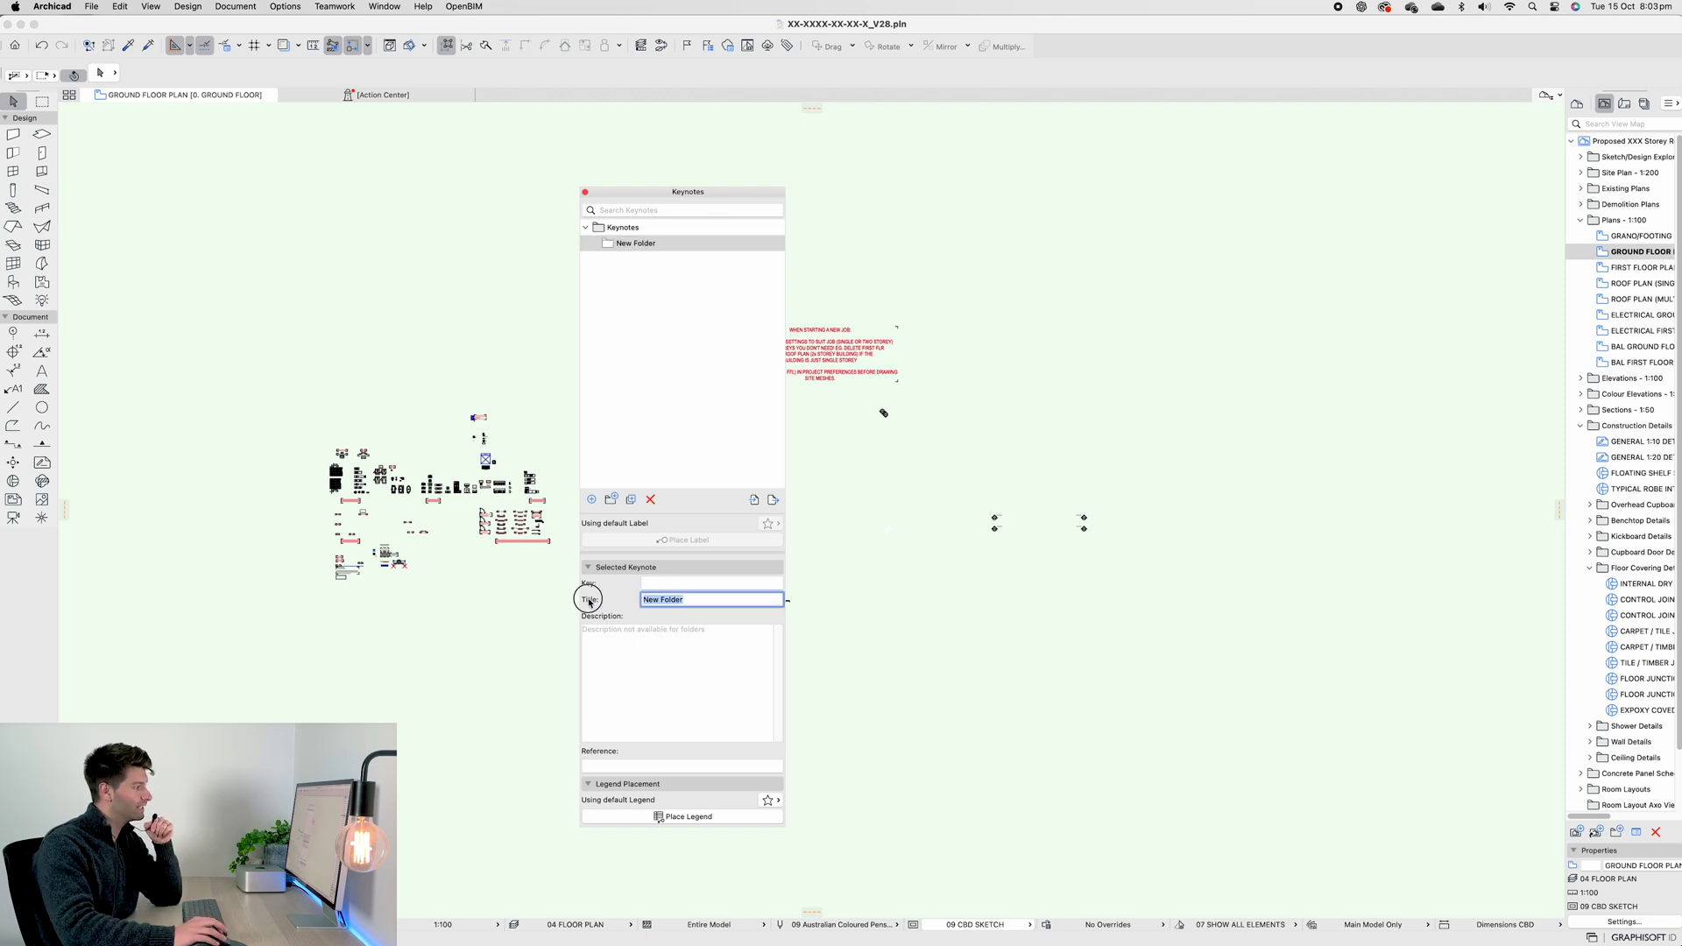
pyautogui.write('1.')
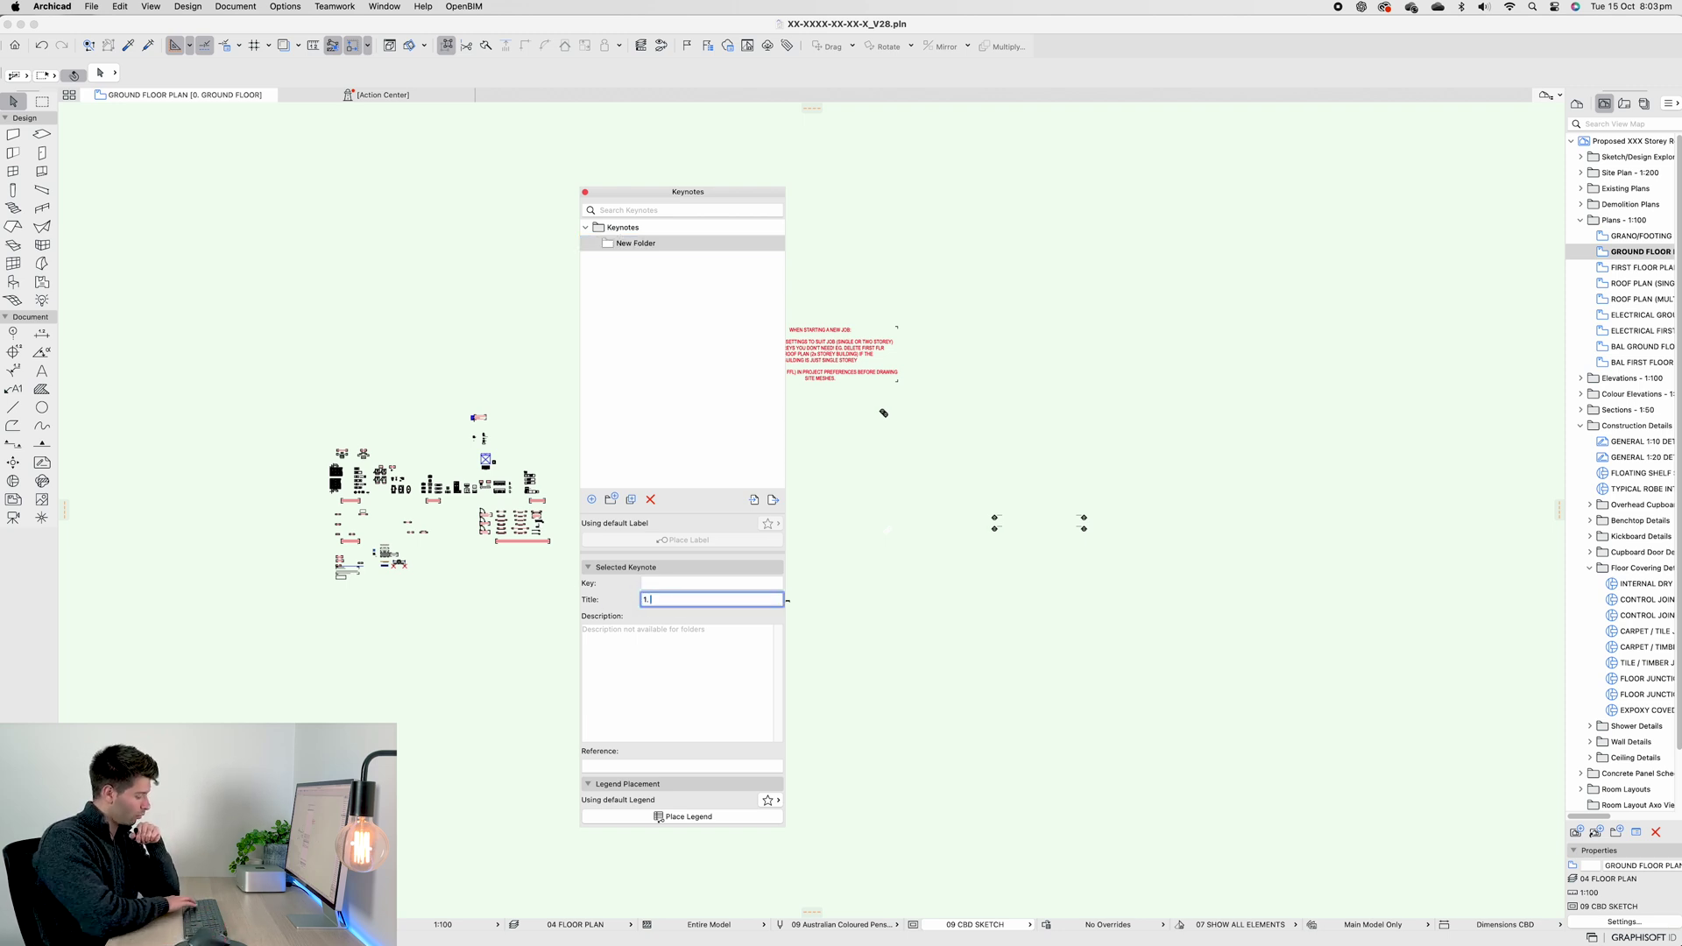
pyautogui.write(' GENERAL')
pyautogui.press('Return')
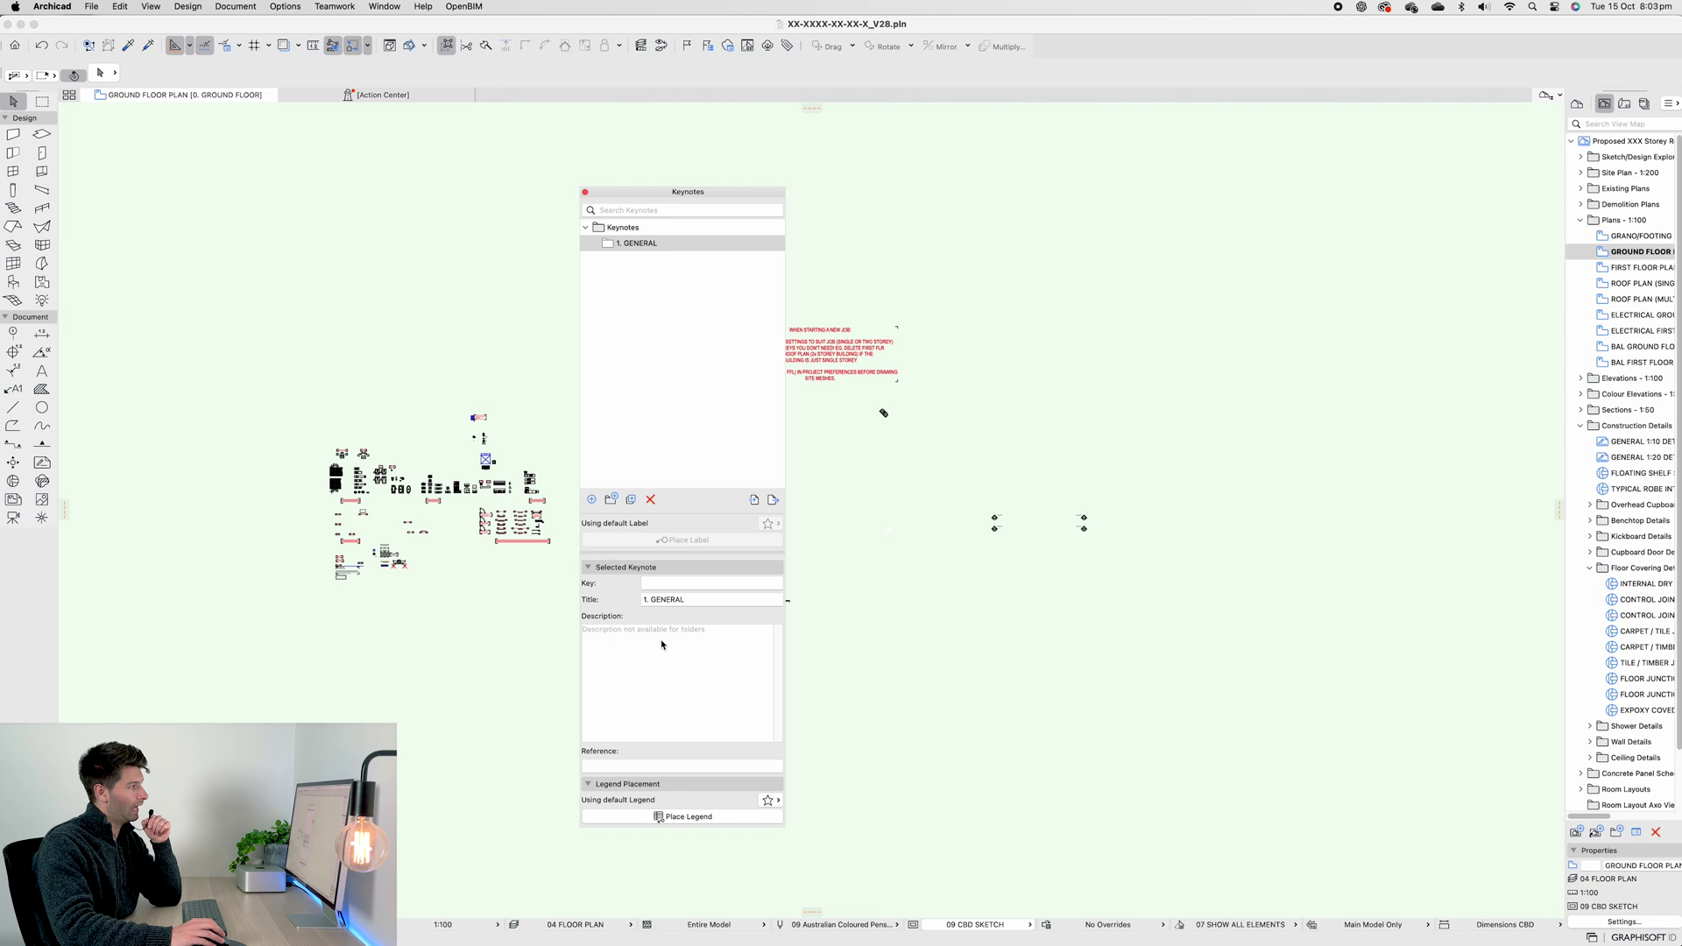
# Add a new keynote inside the 1. GENERAL folder
pyautogui.click(635, 244)
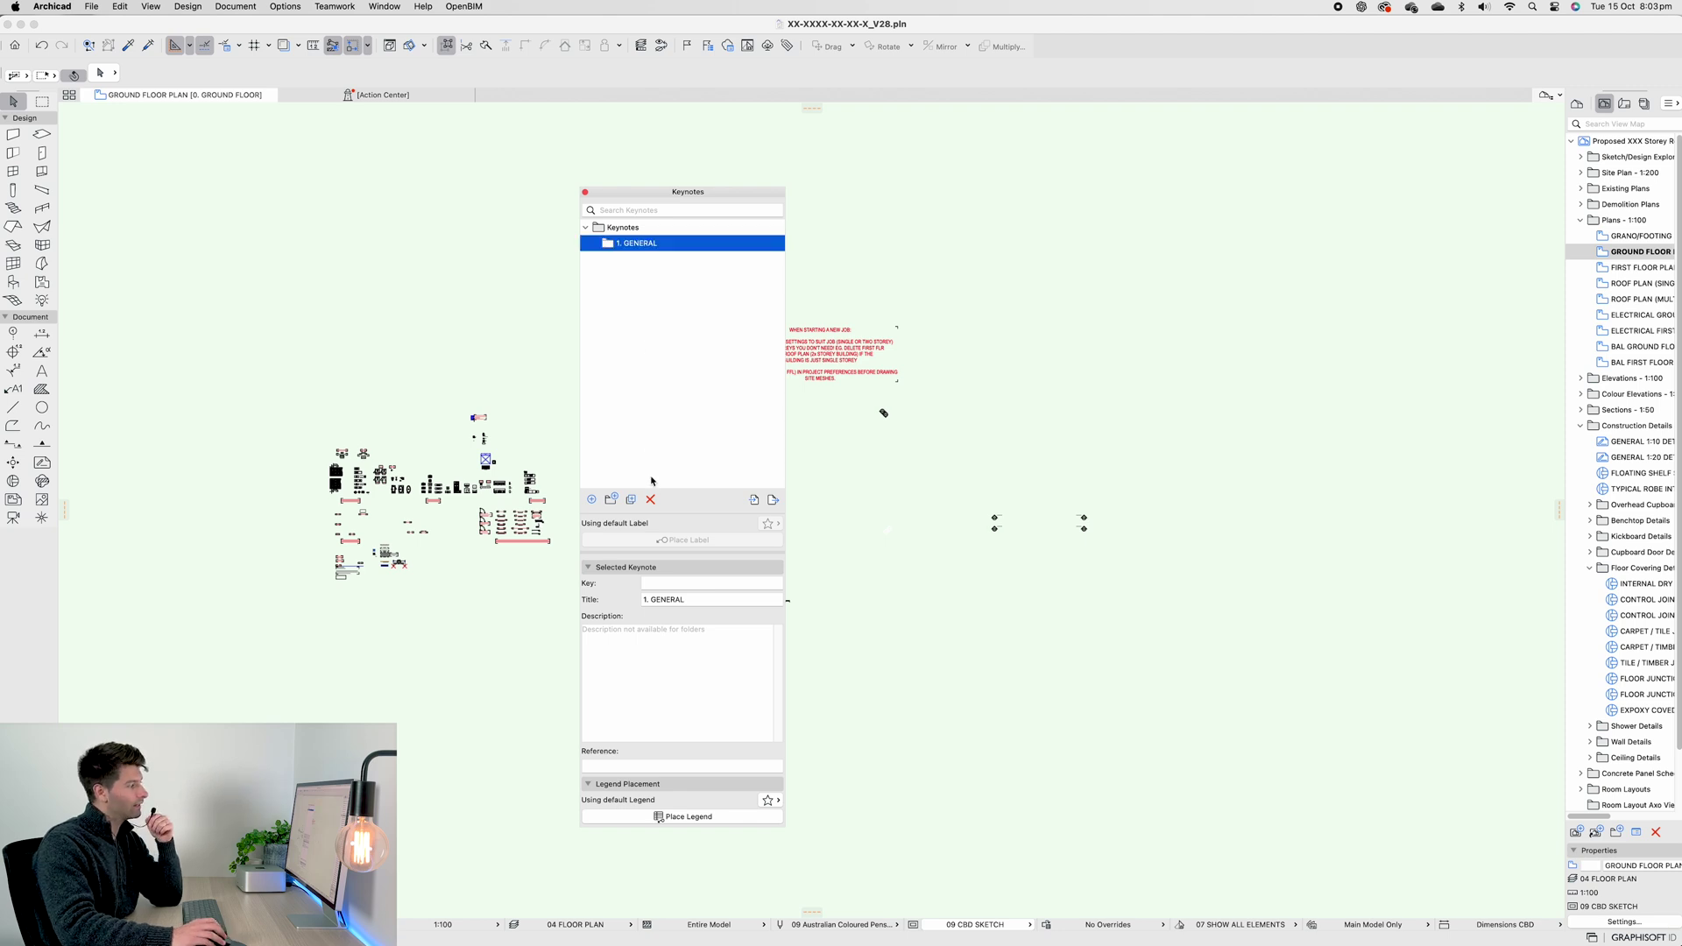
pyautogui.rightClick(640, 246)
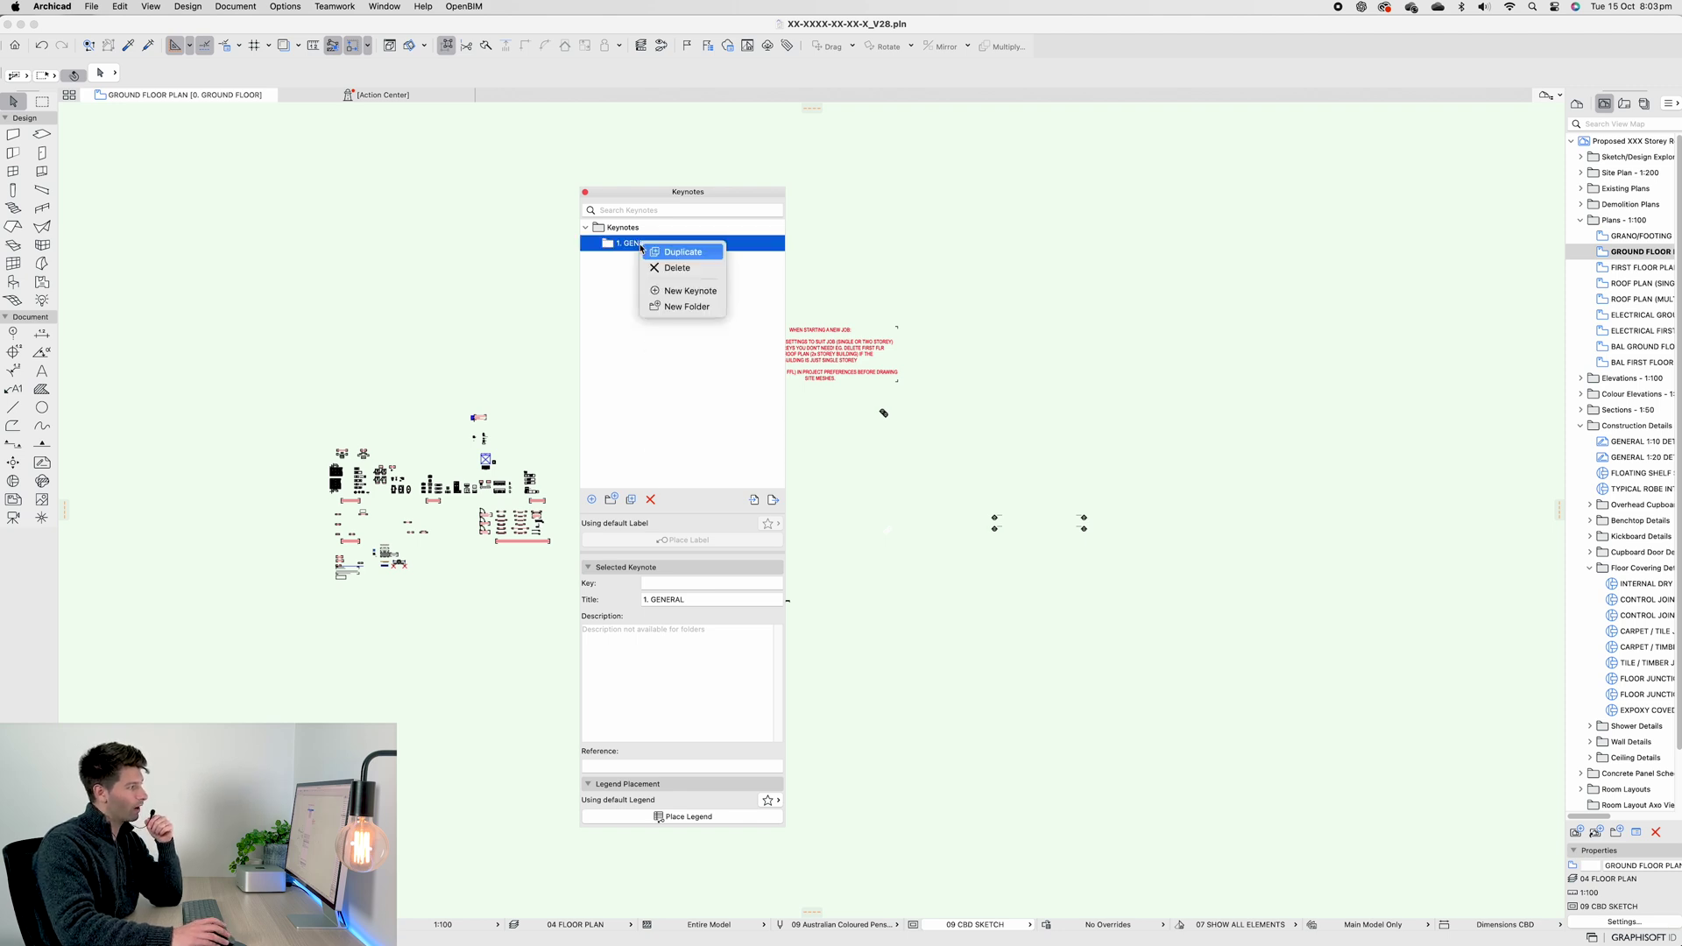
pyautogui.click(686, 292)
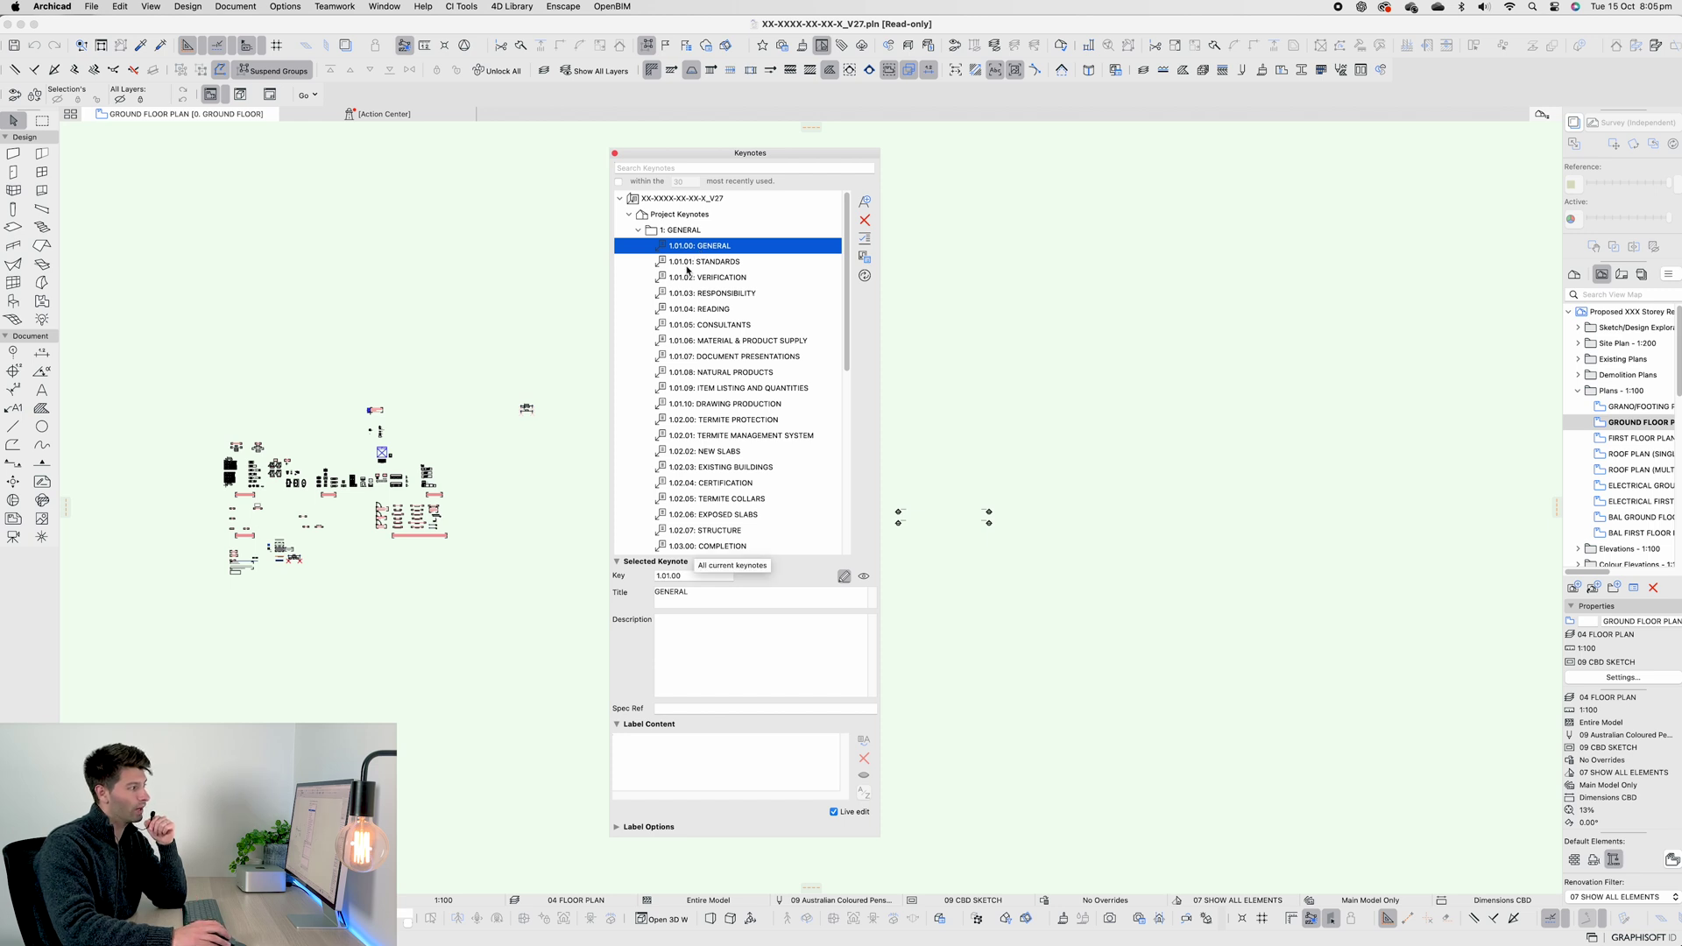
# Select V27 keynote 1.01.01 STANDARDS to view its key, title and National Construction Code description
pyautogui.click(709, 265)
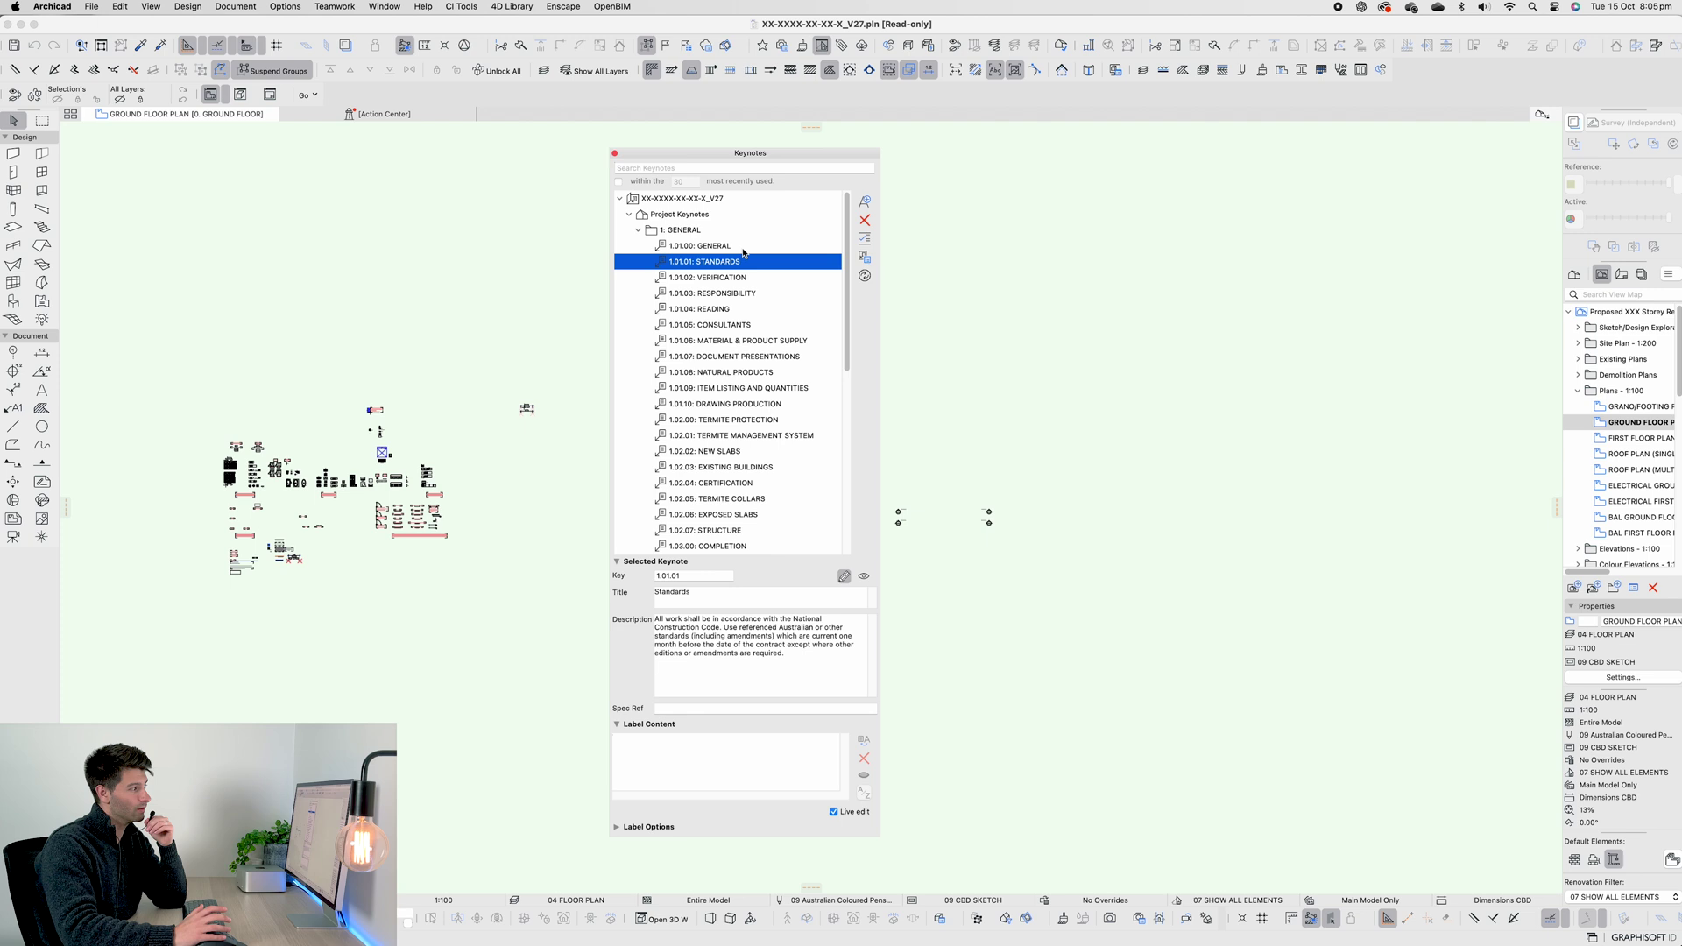
pyautogui.moveTo(1010, 920)
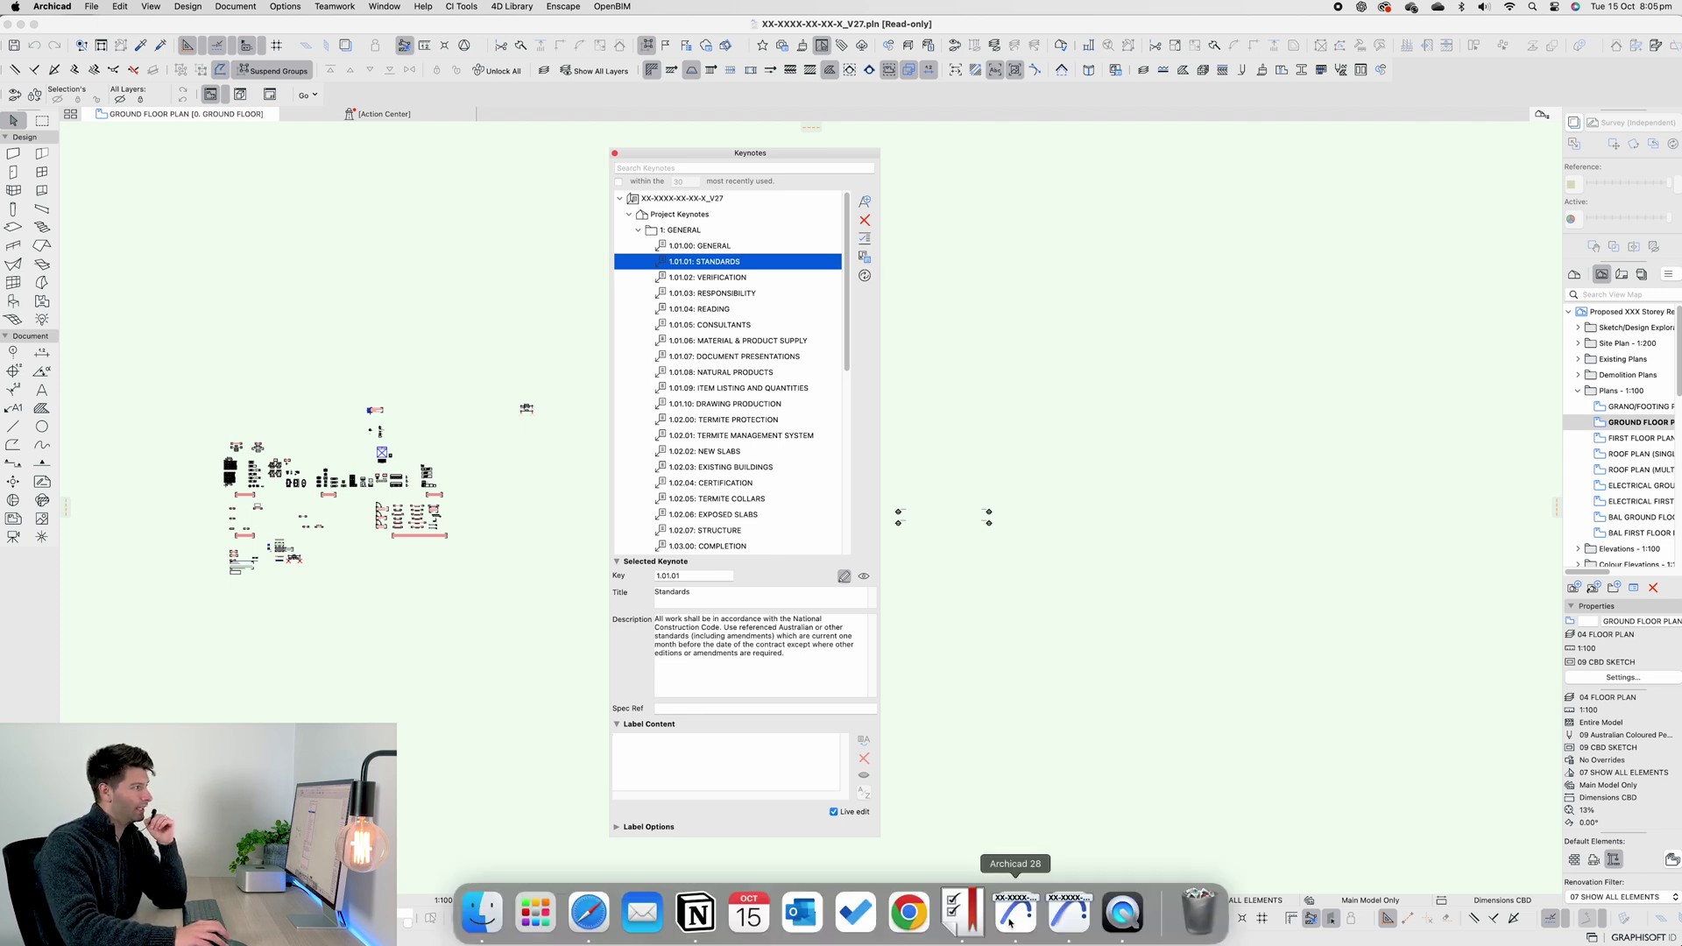
# Back in V28, place a 1.01.01 STANDARDS keynote label with a bent leader on the ground floor plan
pyautogui.click(1010, 920)
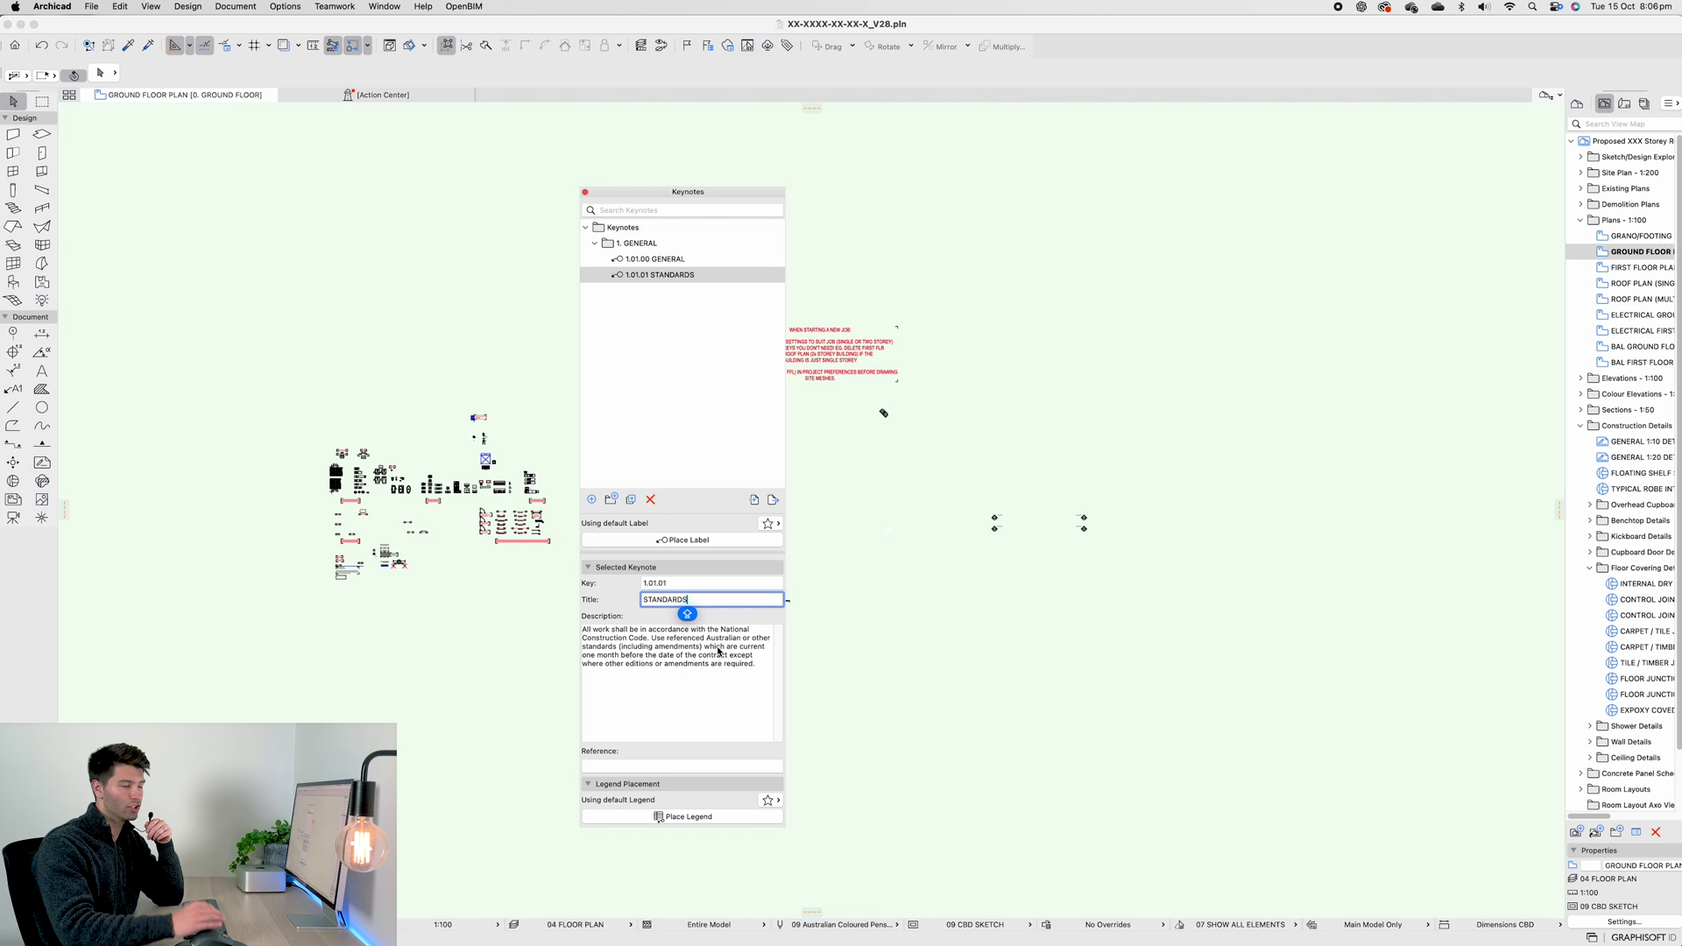
pyautogui.click(592, 278)
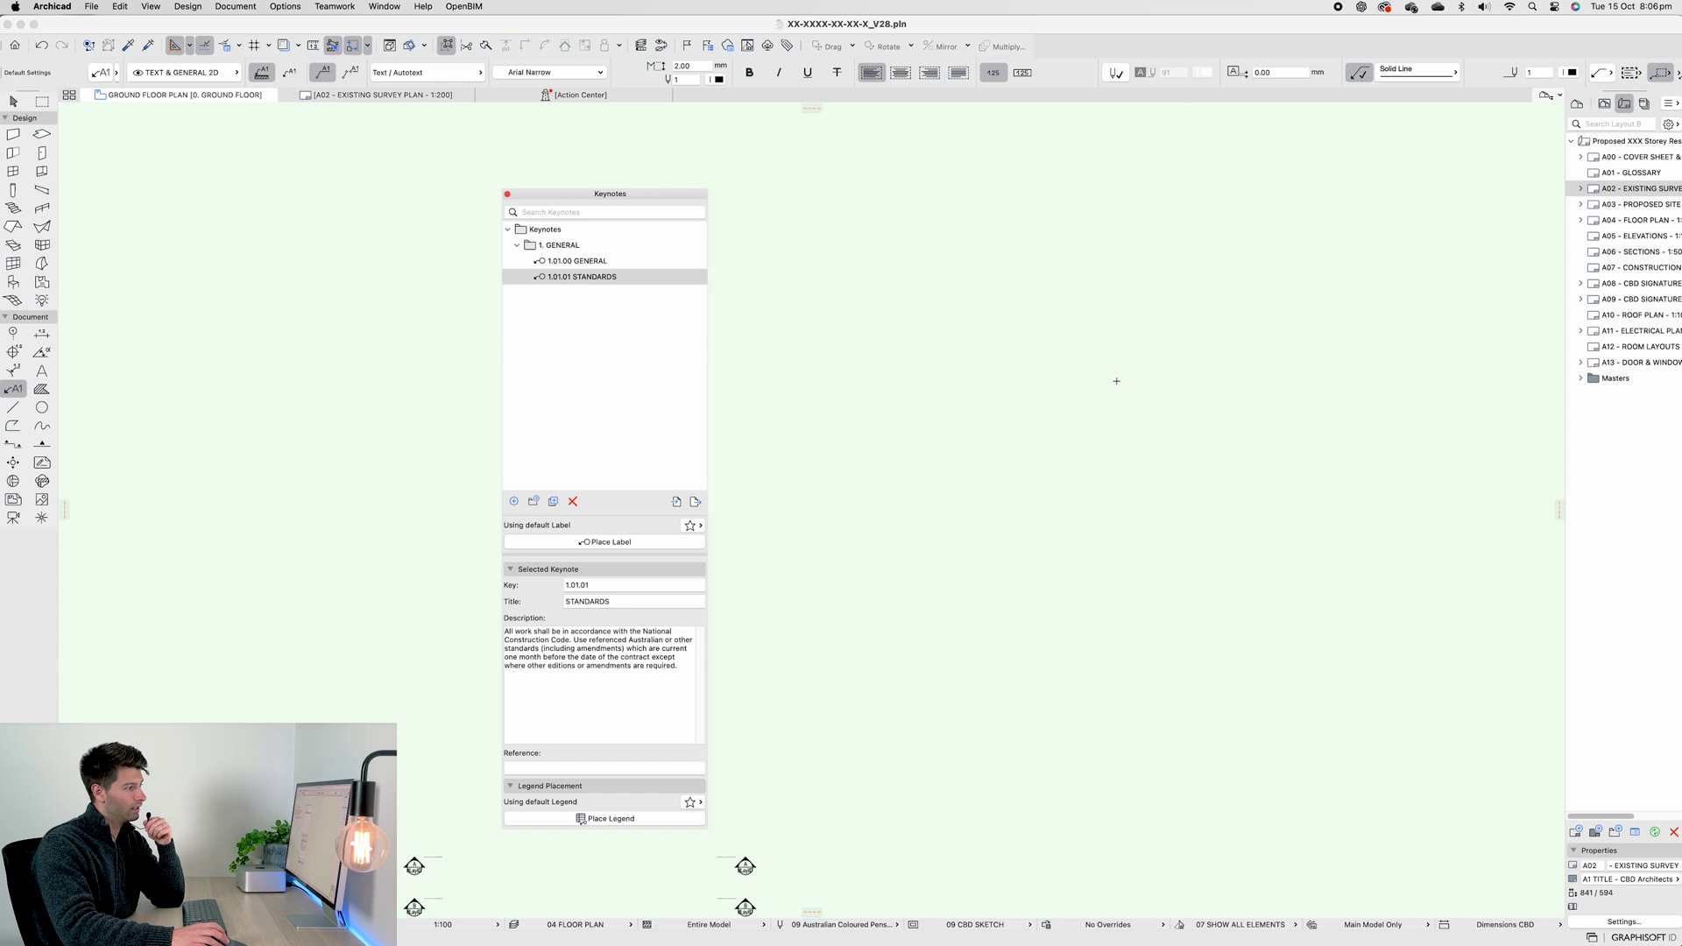
pyautogui.click(898, 495)
pyautogui.click(911, 473)
pyautogui.scroll(3, 911, 524)
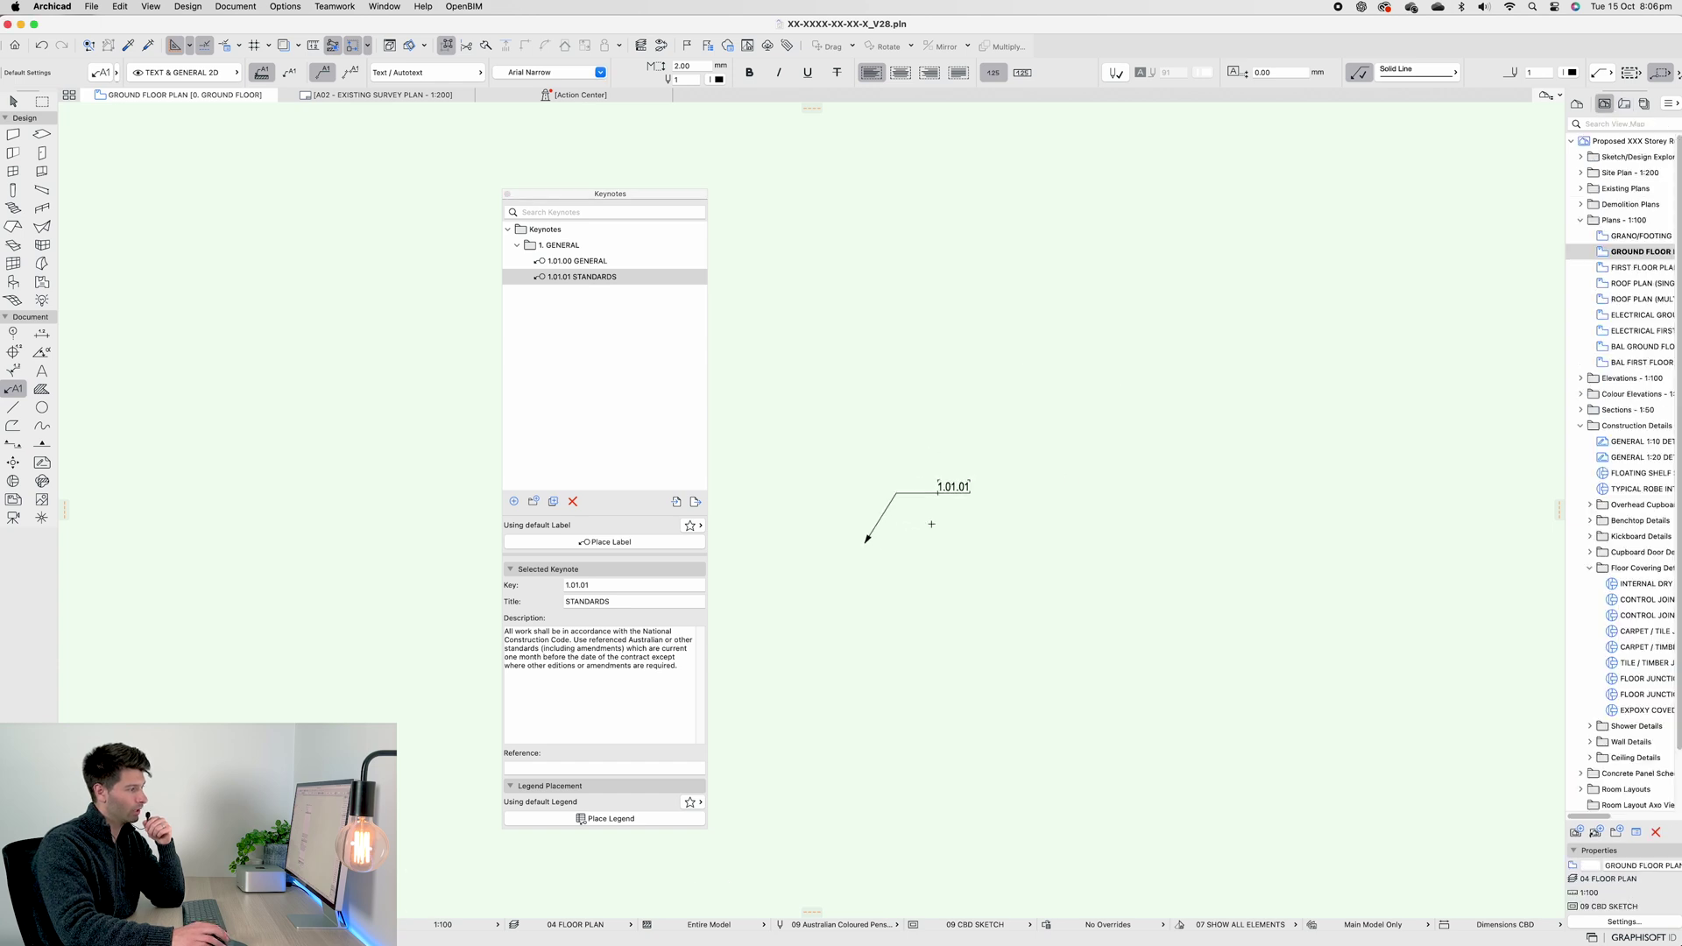
pyautogui.press('Escape')
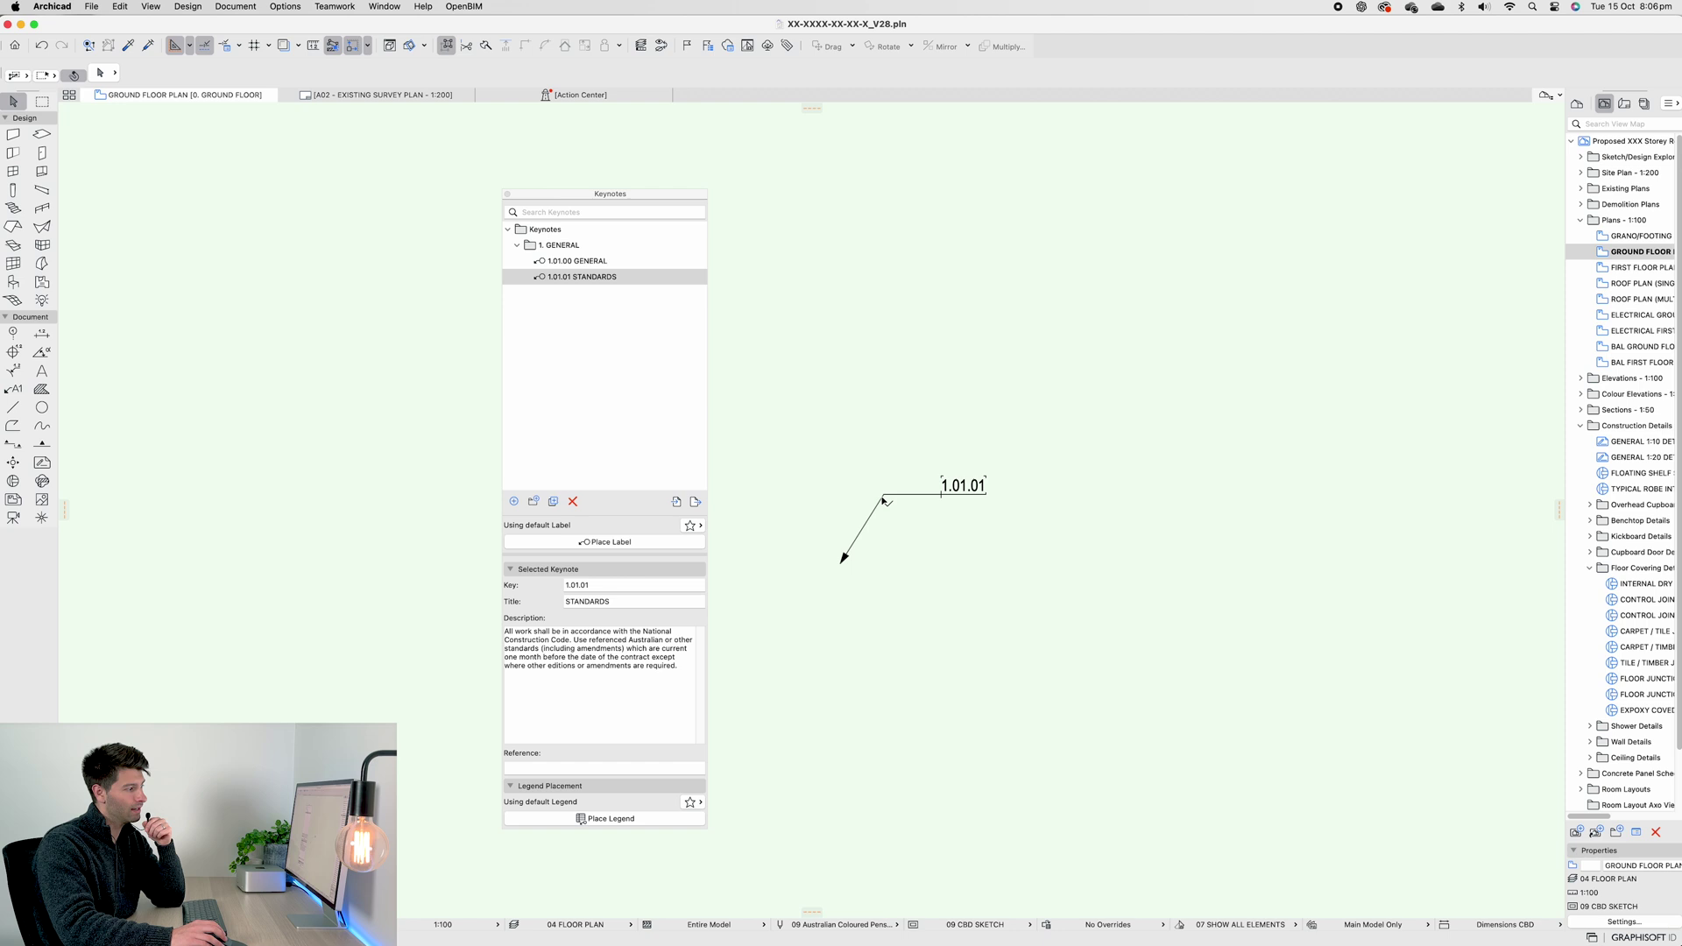
# Review the placed label's text and renovation settings, accept them, and switch to the V27 project
pyautogui.click(962, 487)
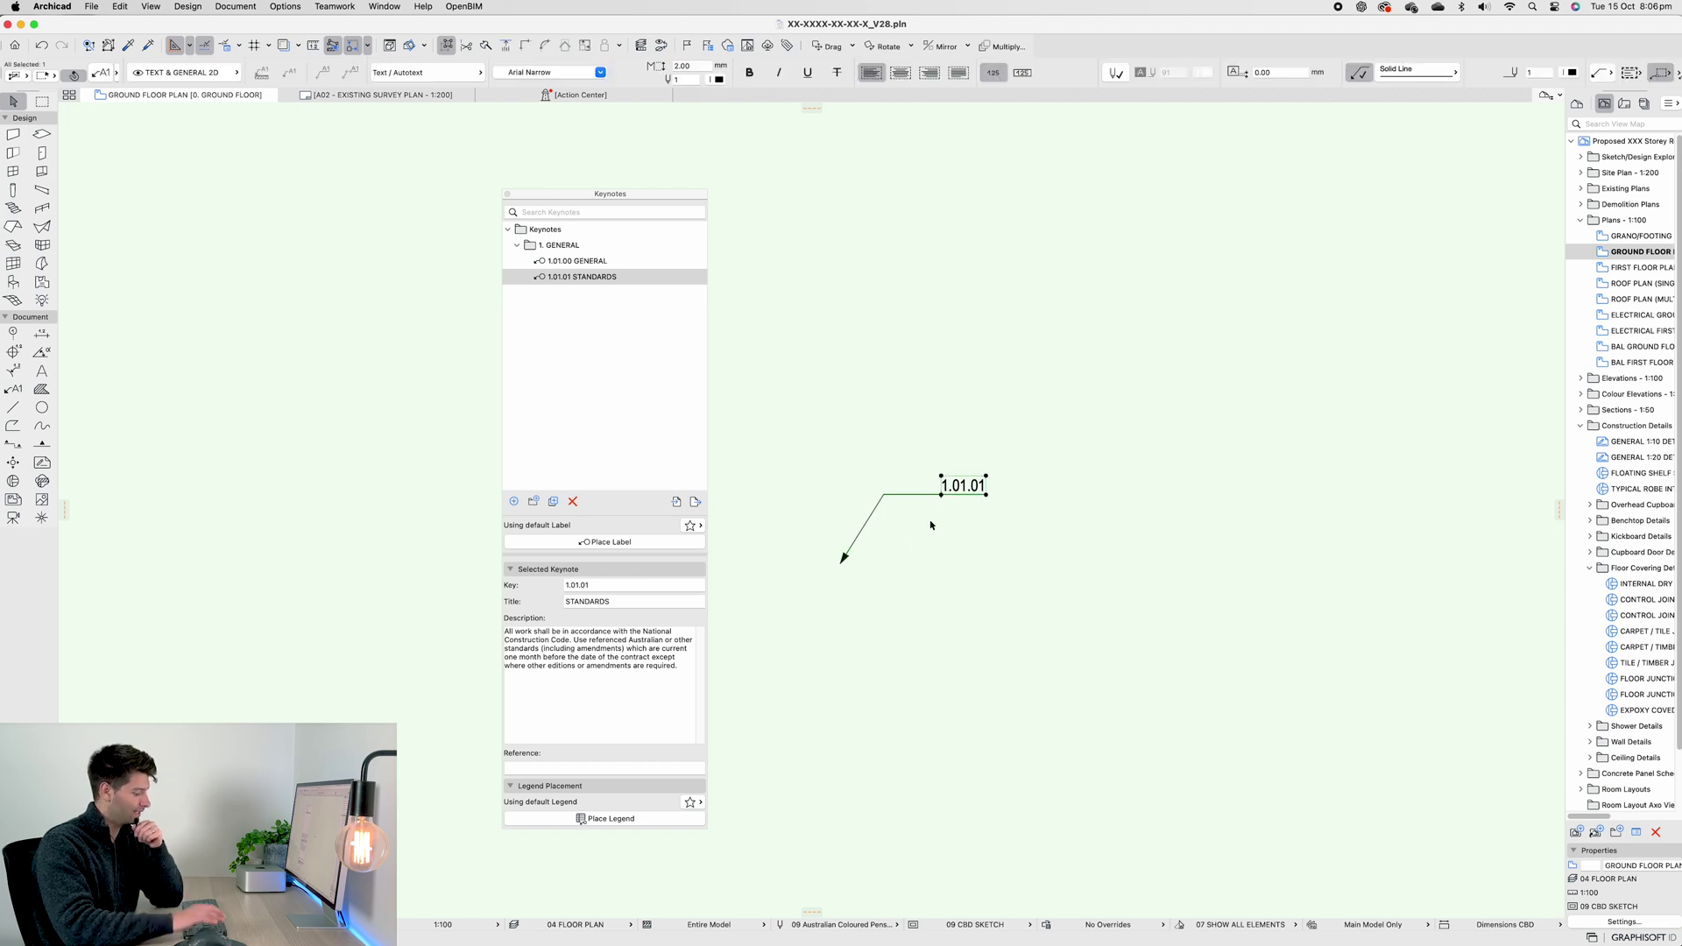
pyautogui.press('super+t')
pyautogui.click(914, 542)
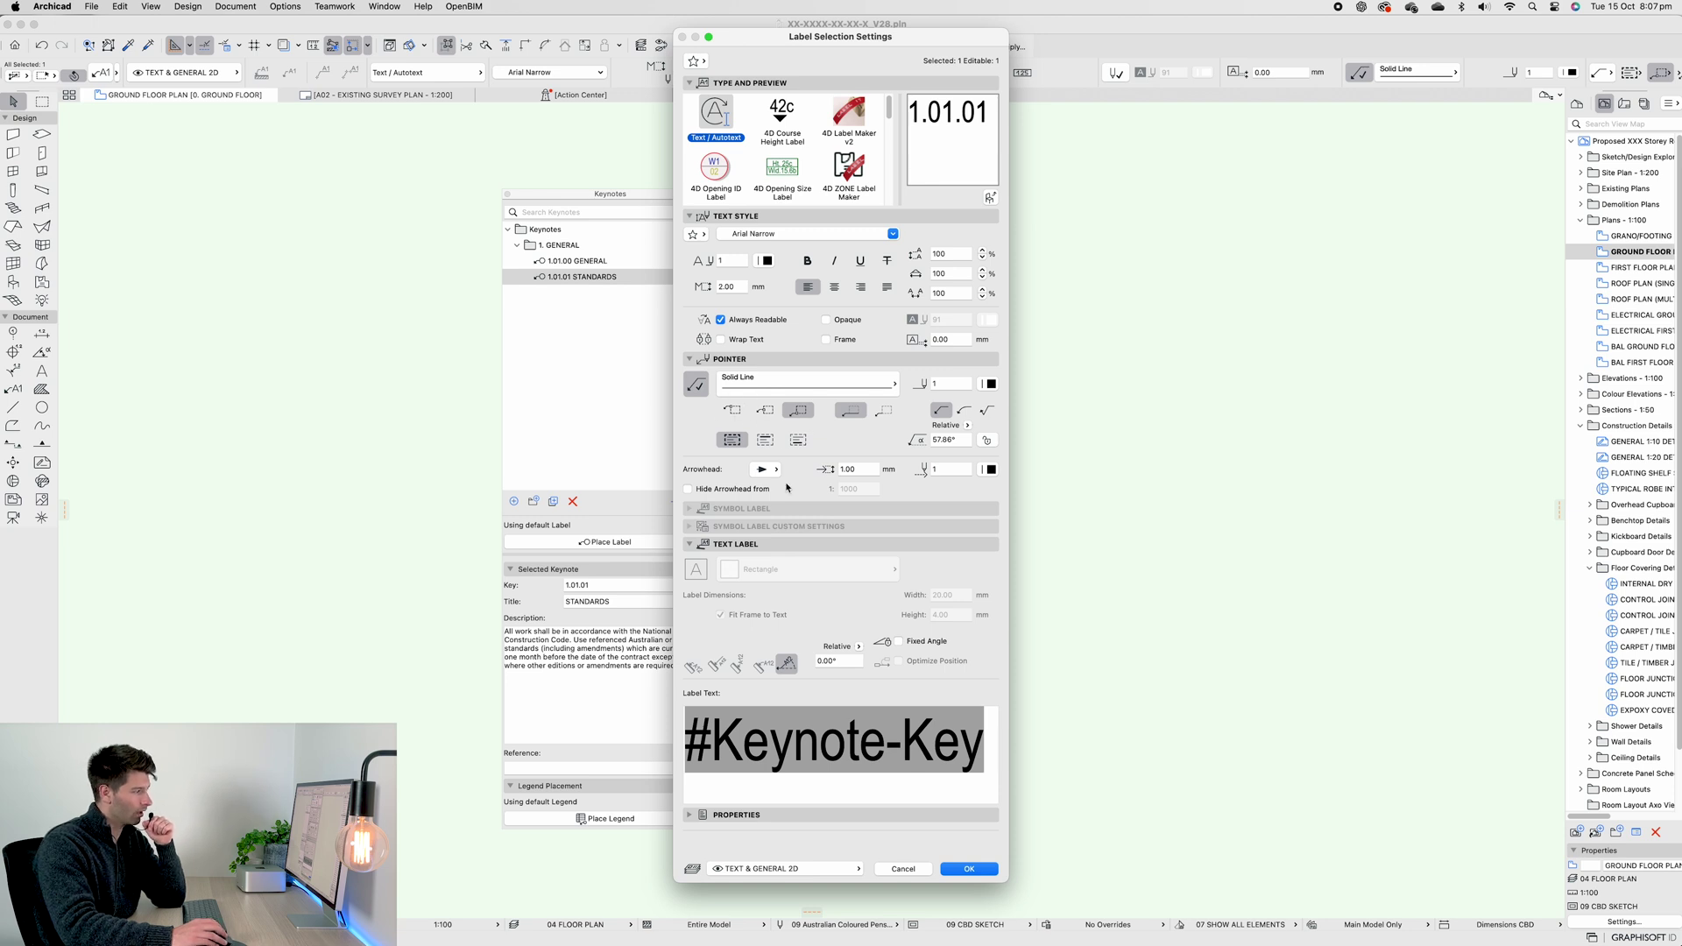
pyautogui.click(690, 544)
pyautogui.click(689, 561)
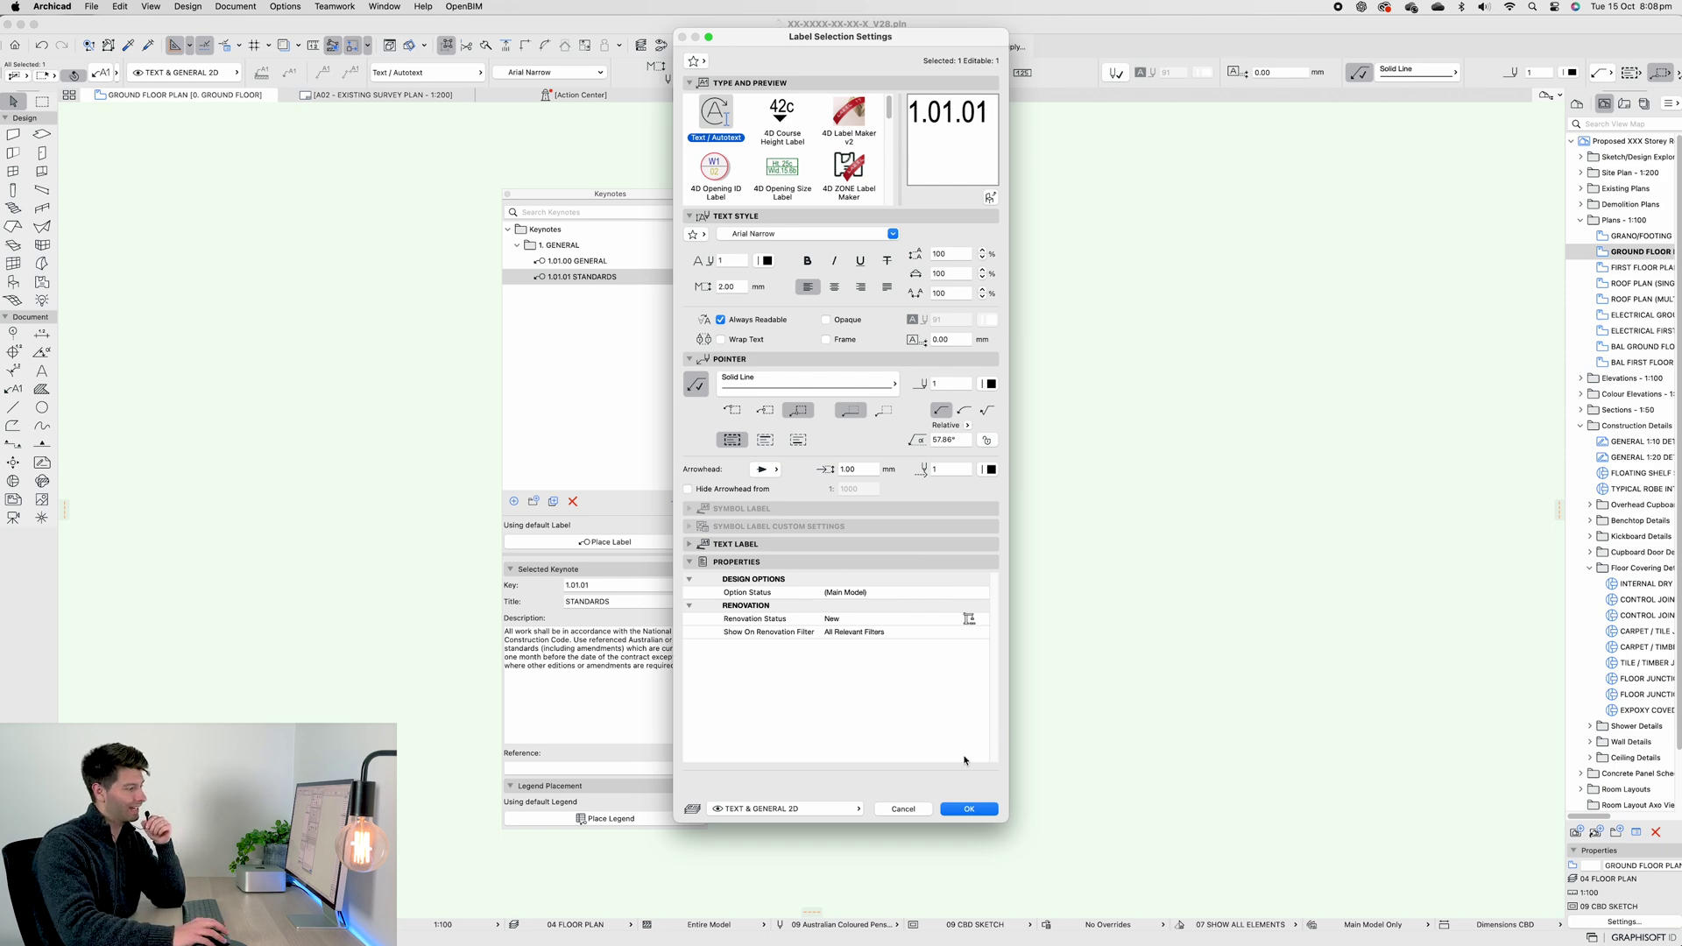
pyautogui.click(969, 808)
pyautogui.click(1015, 930)
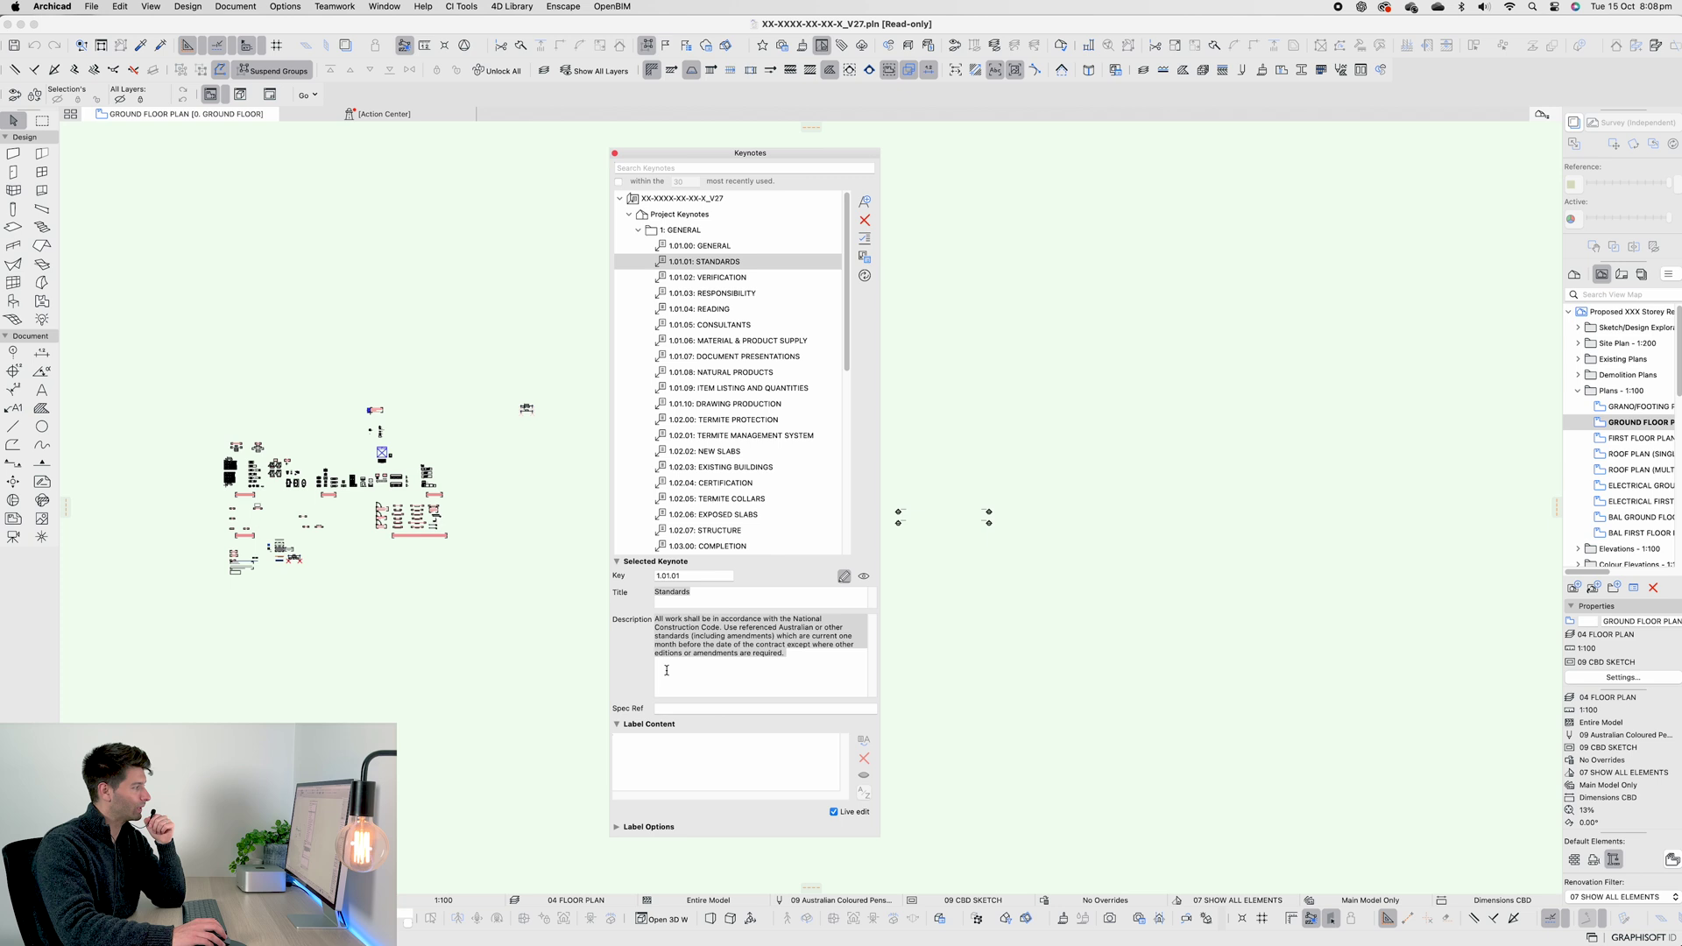
# Turn on Title and Description in the V27 keynote label's Keynotes Label content
pyautogui.scroll(10, 1049, 476)
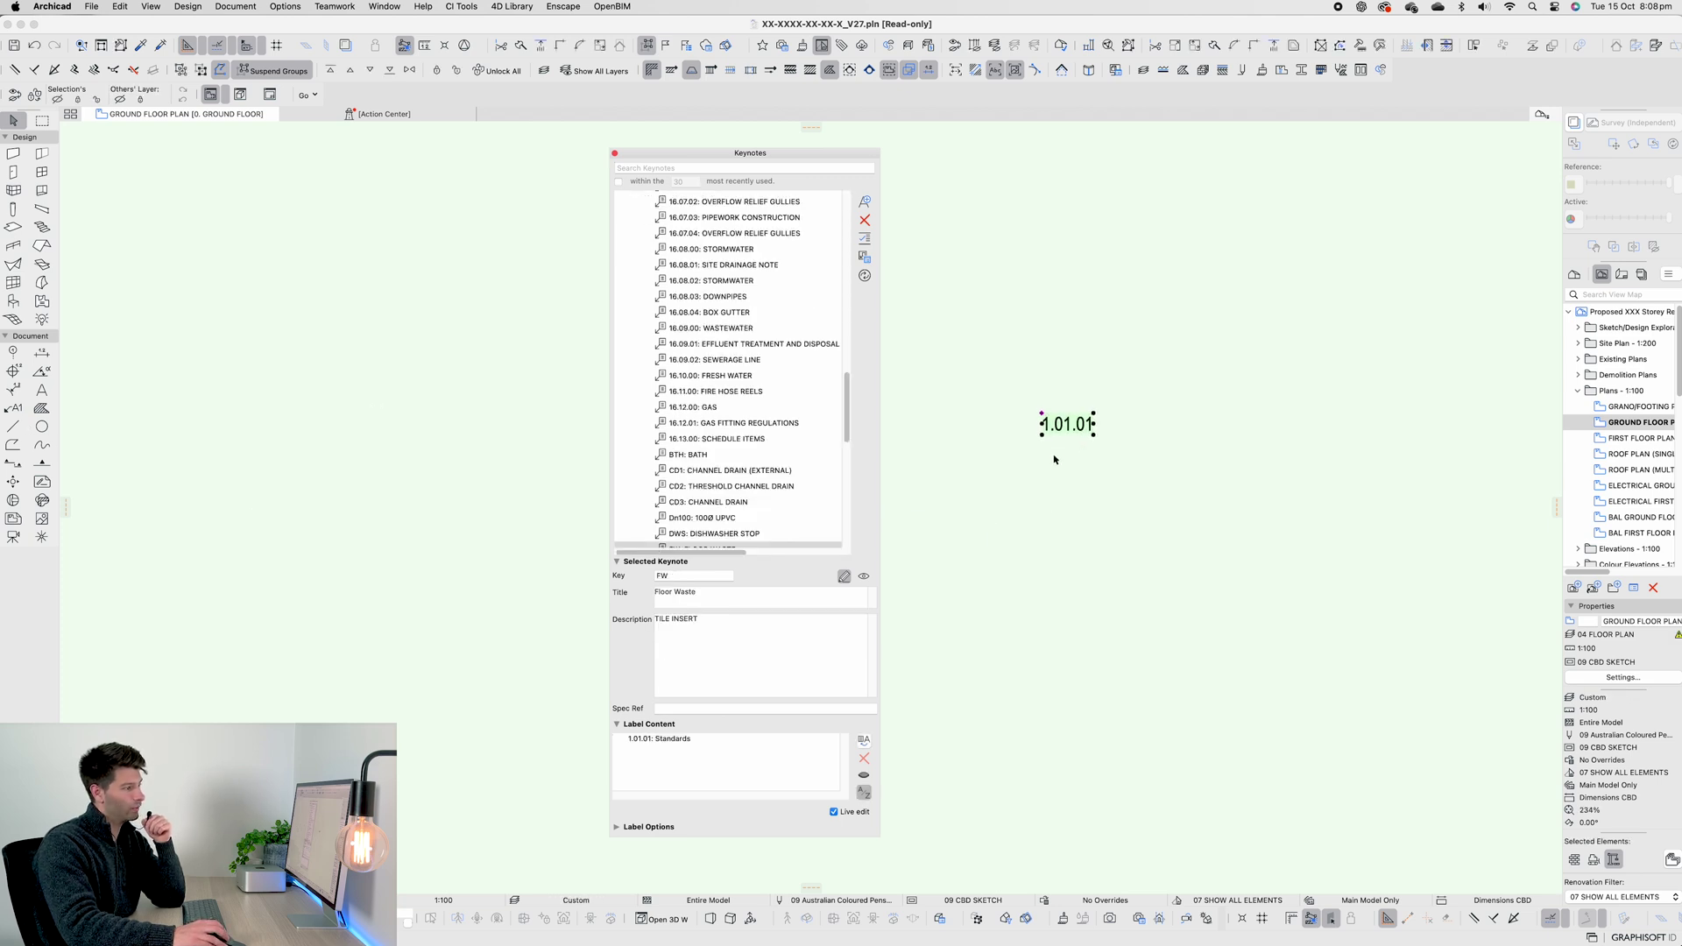
pyautogui.scroll(1, 1093, 431)
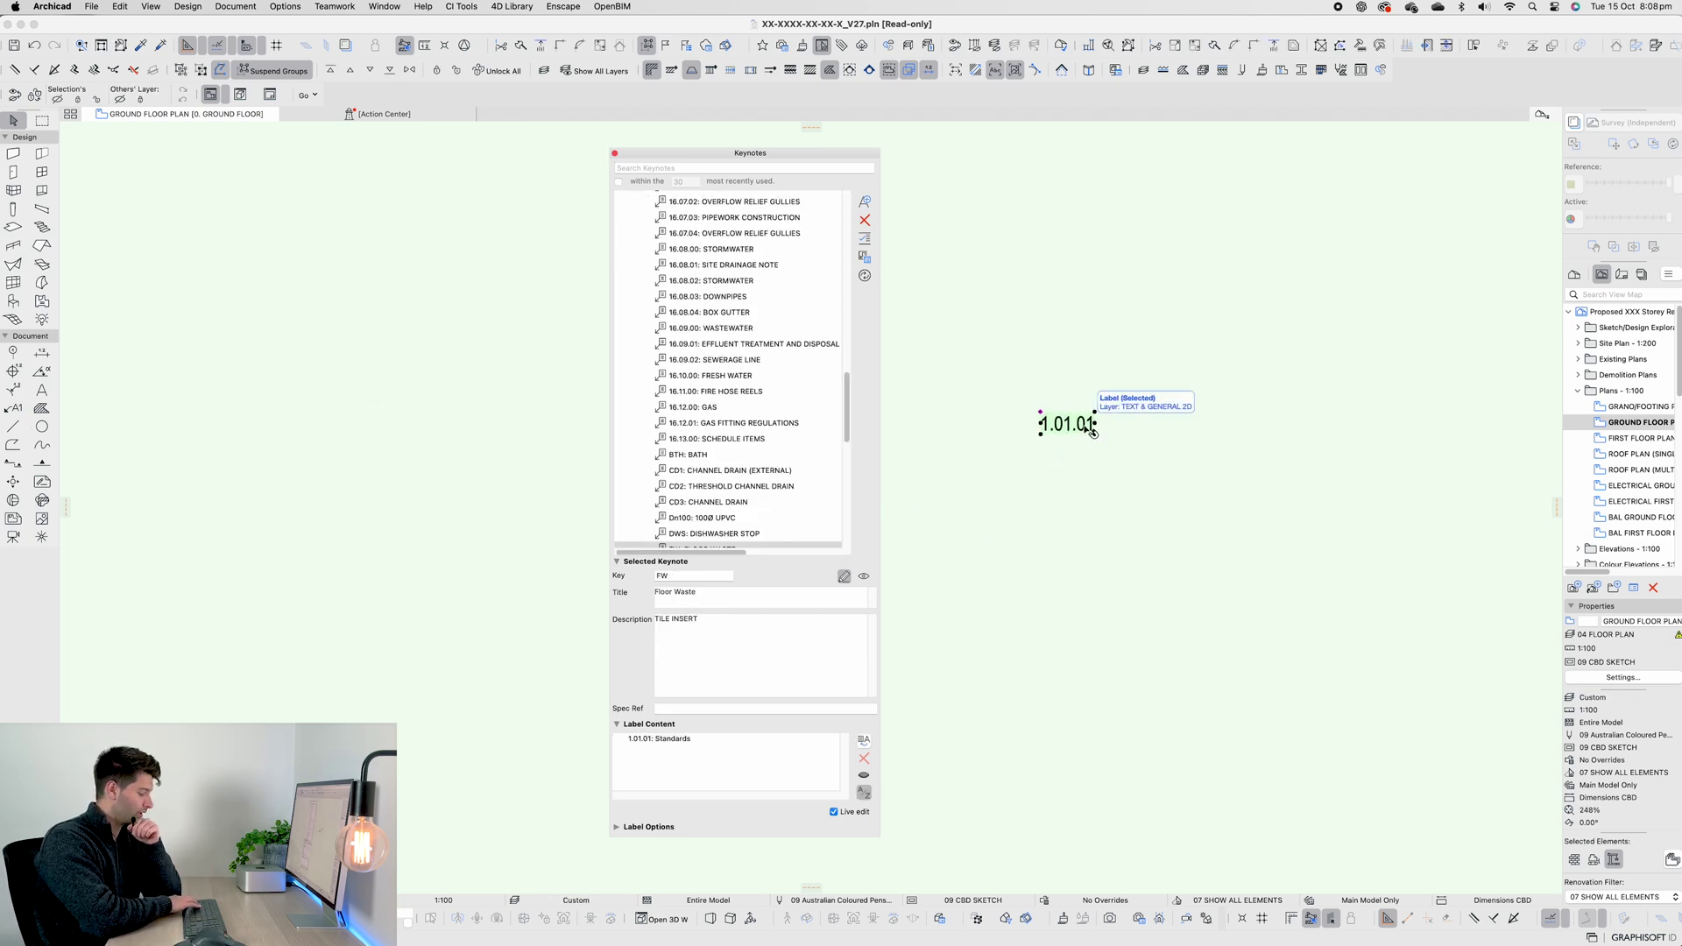
pyautogui.doubleClick(1086, 428)
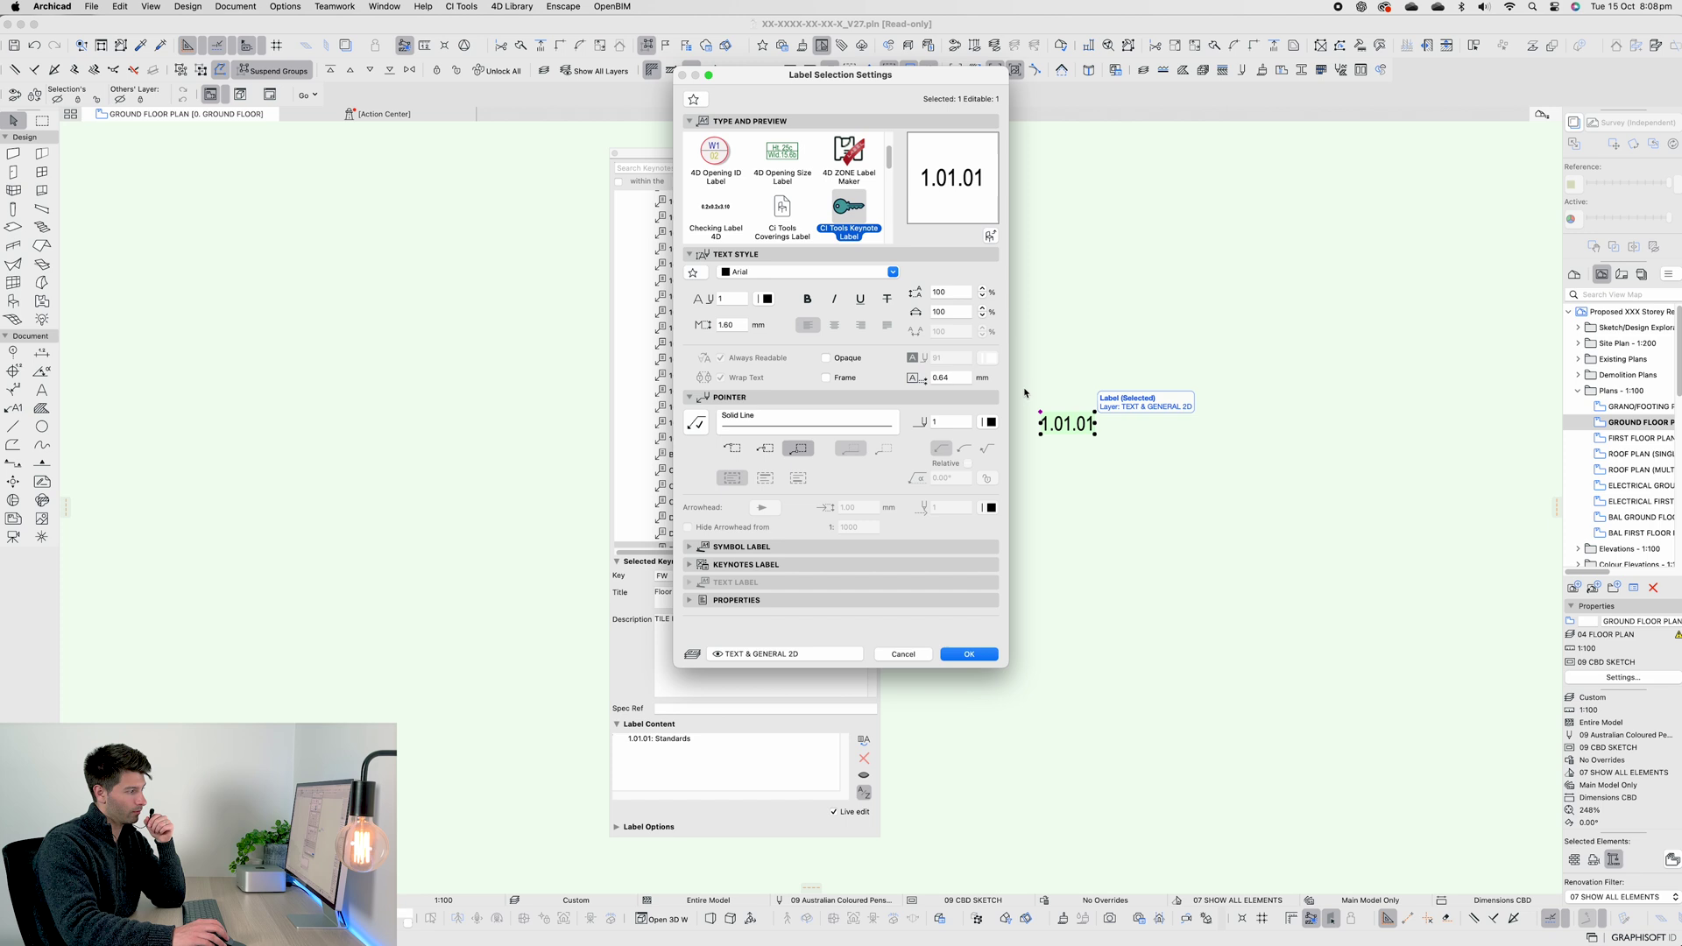
pyautogui.click(689, 547)
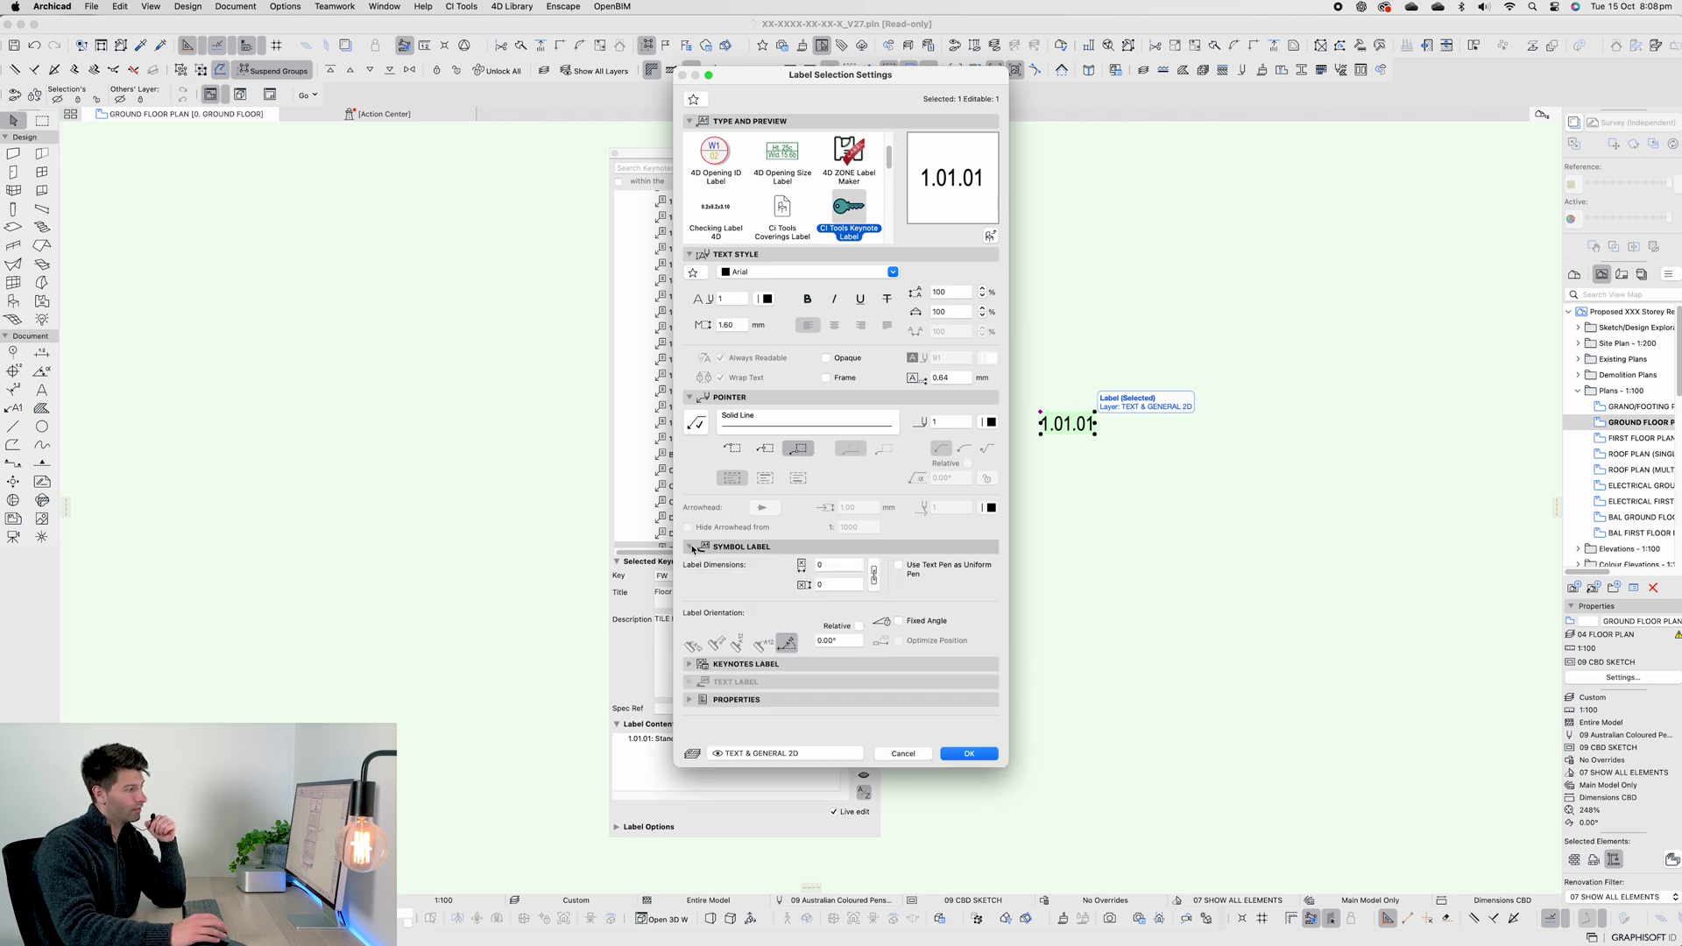
pyautogui.click(689, 664)
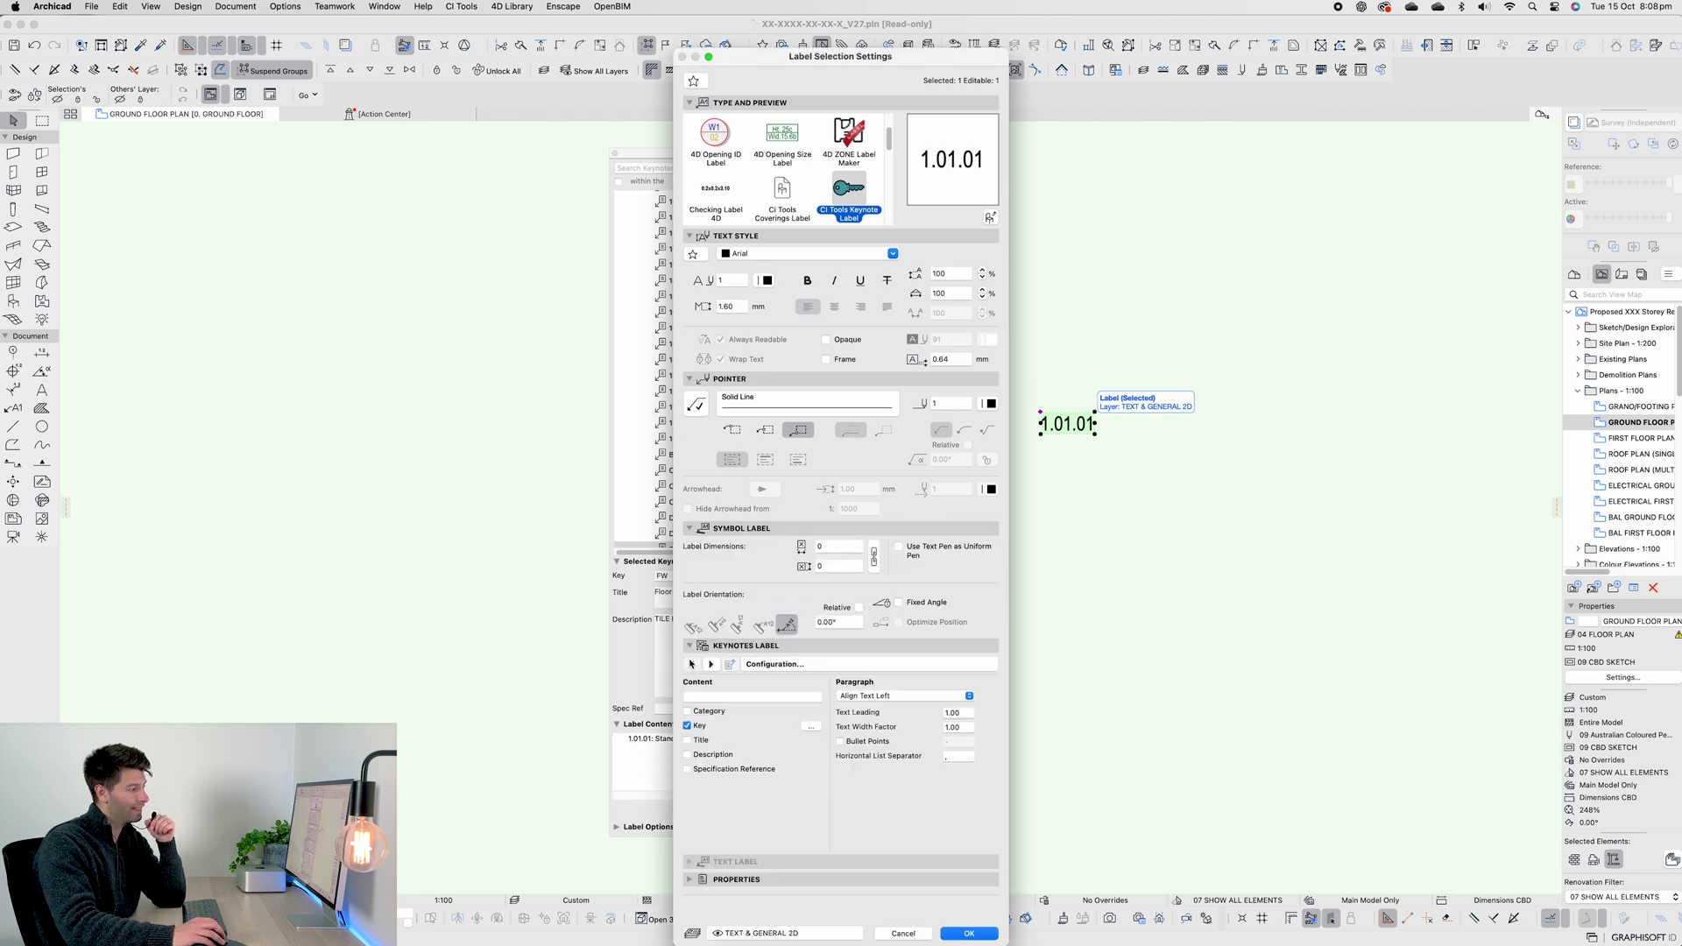
pyautogui.click(688, 740)
pyautogui.click(688, 754)
pyautogui.click(963, 934)
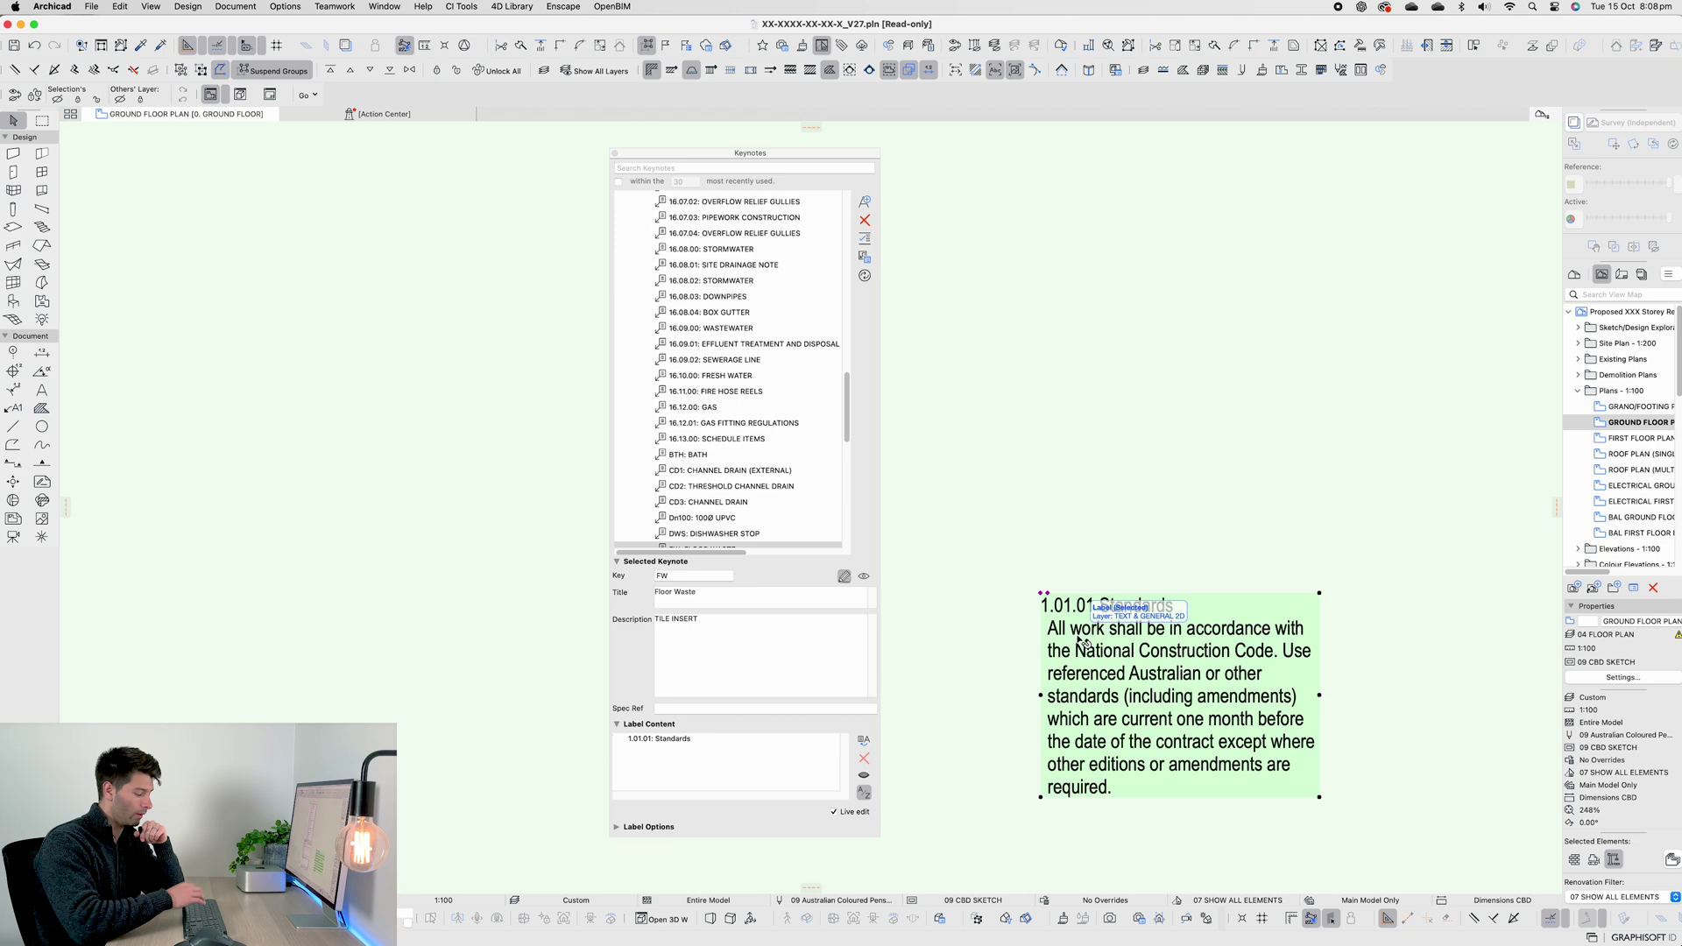
# Move the label's leader end lower so it angles down, then return to the V28 project
pyautogui.doubleClick(1078, 640)
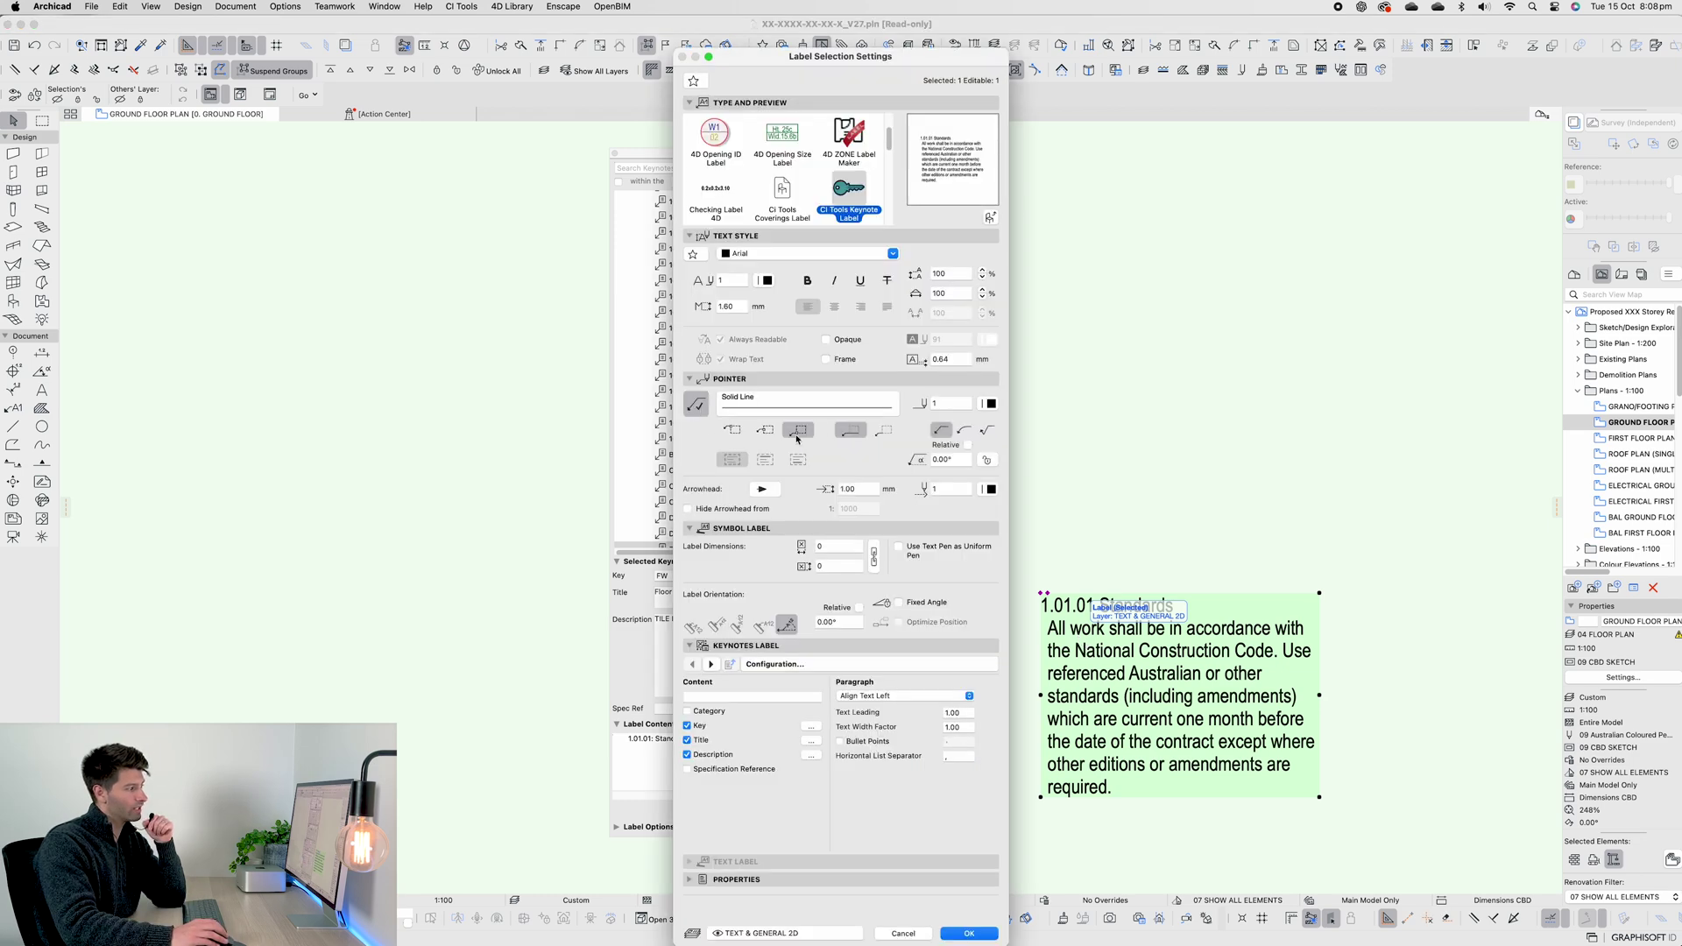
pyautogui.click(969, 934)
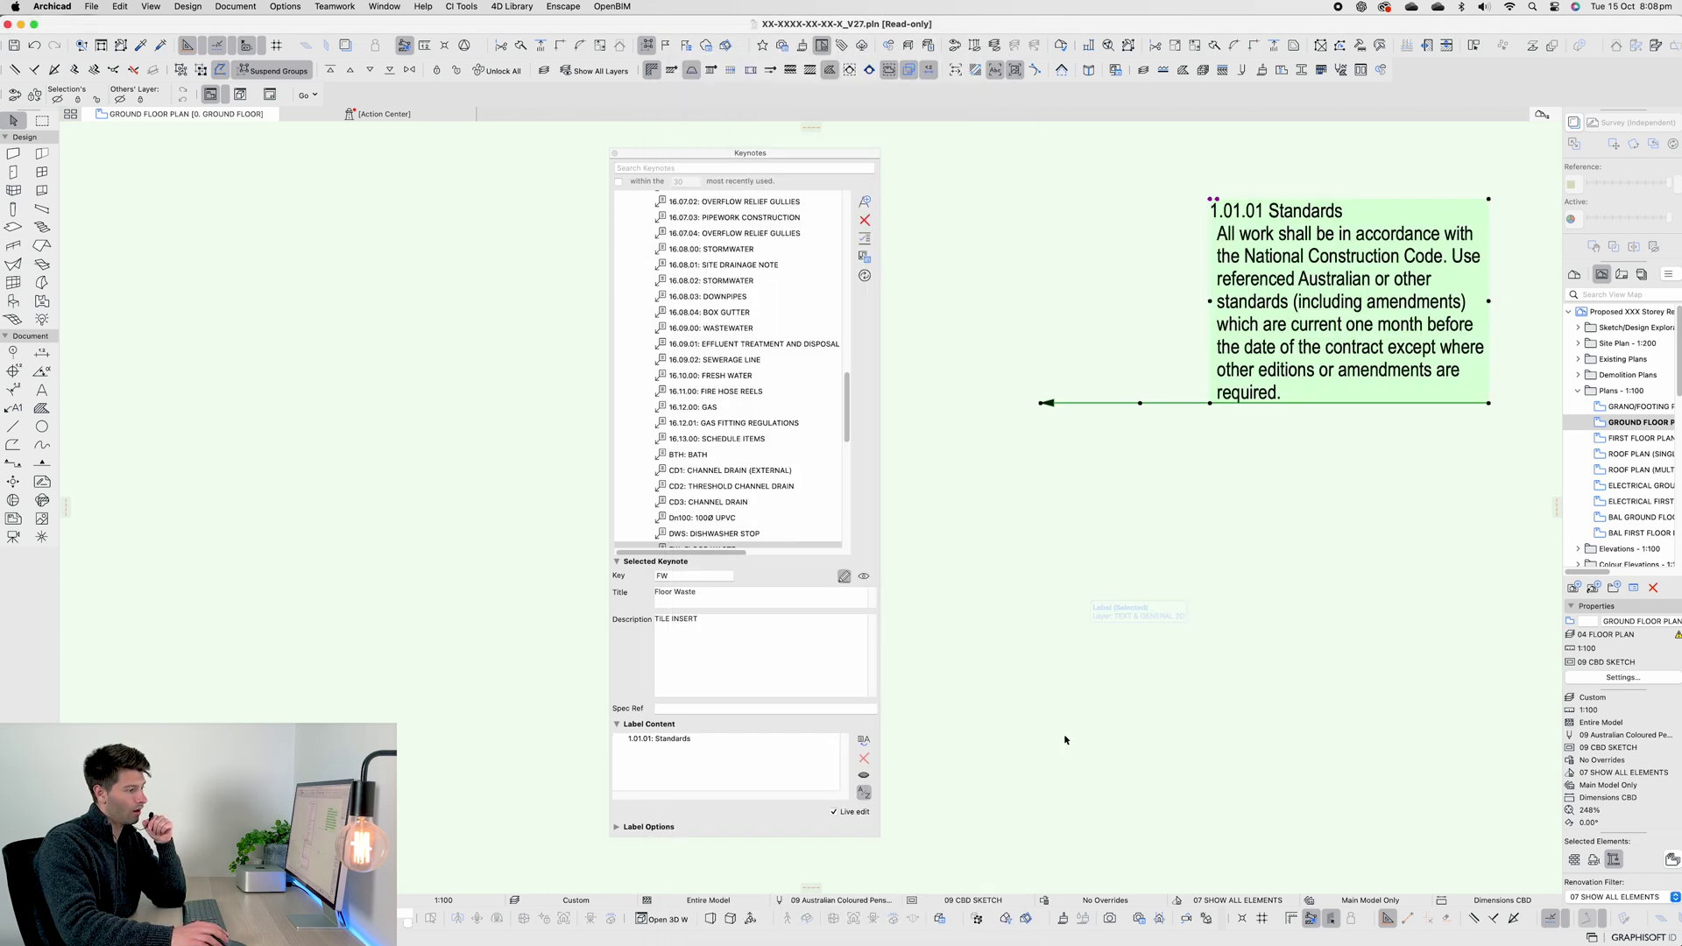
pyautogui.scroll(-3, 1092, 669)
pyautogui.click(1029, 497)
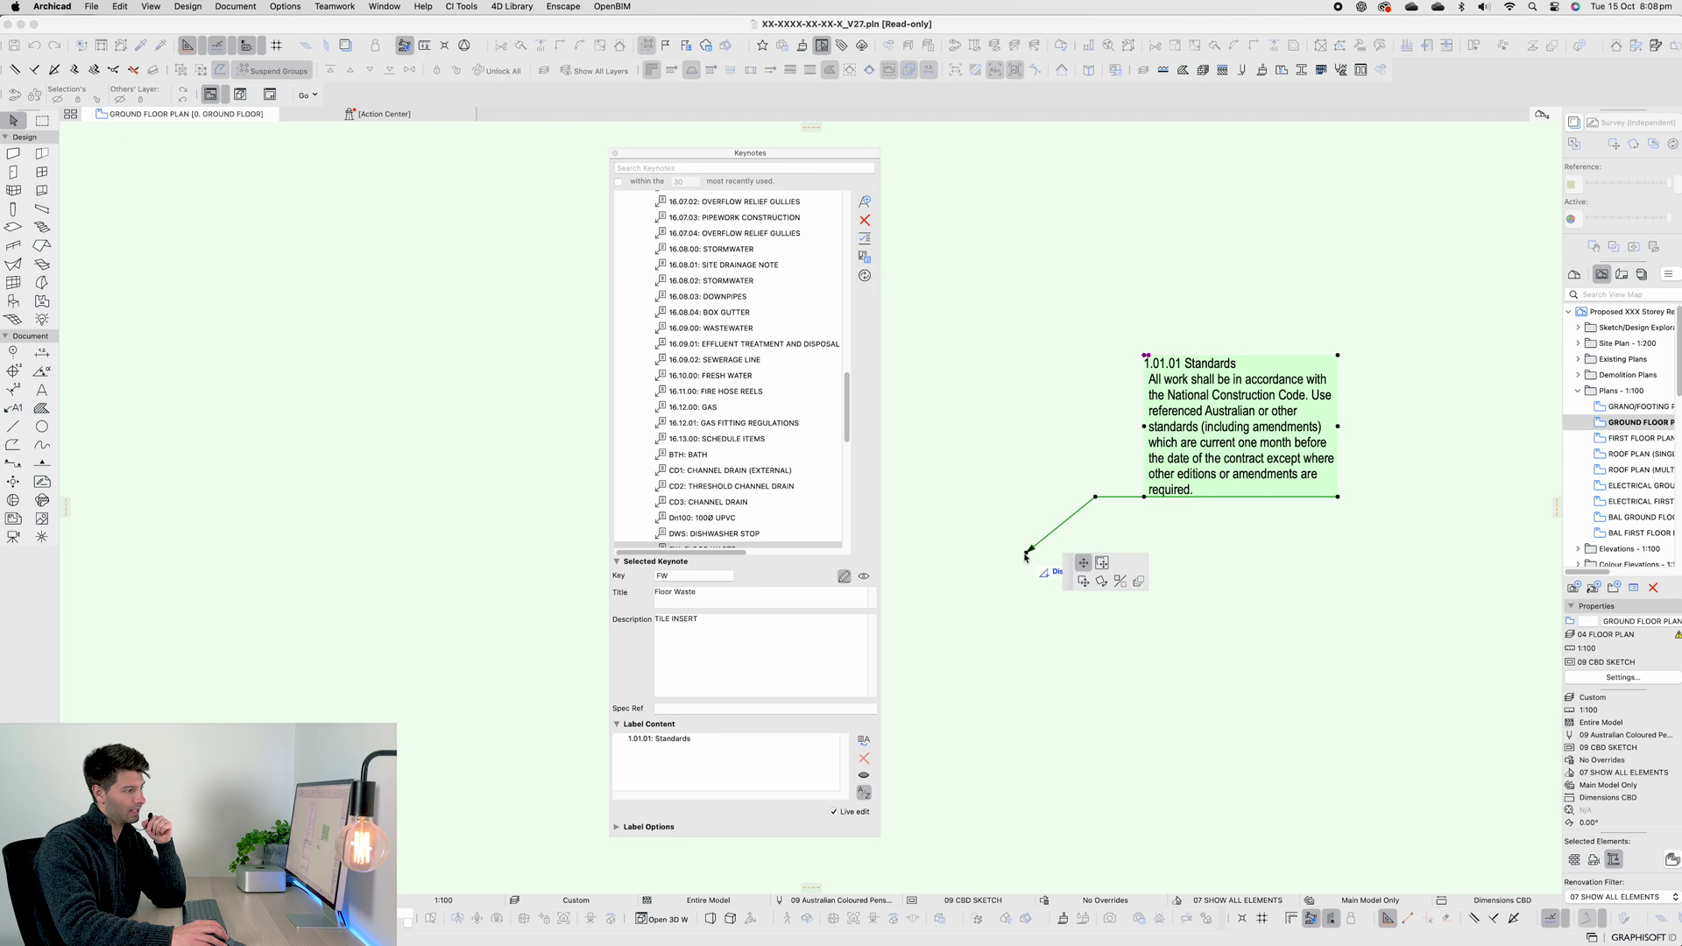
pyautogui.click(1028, 553)
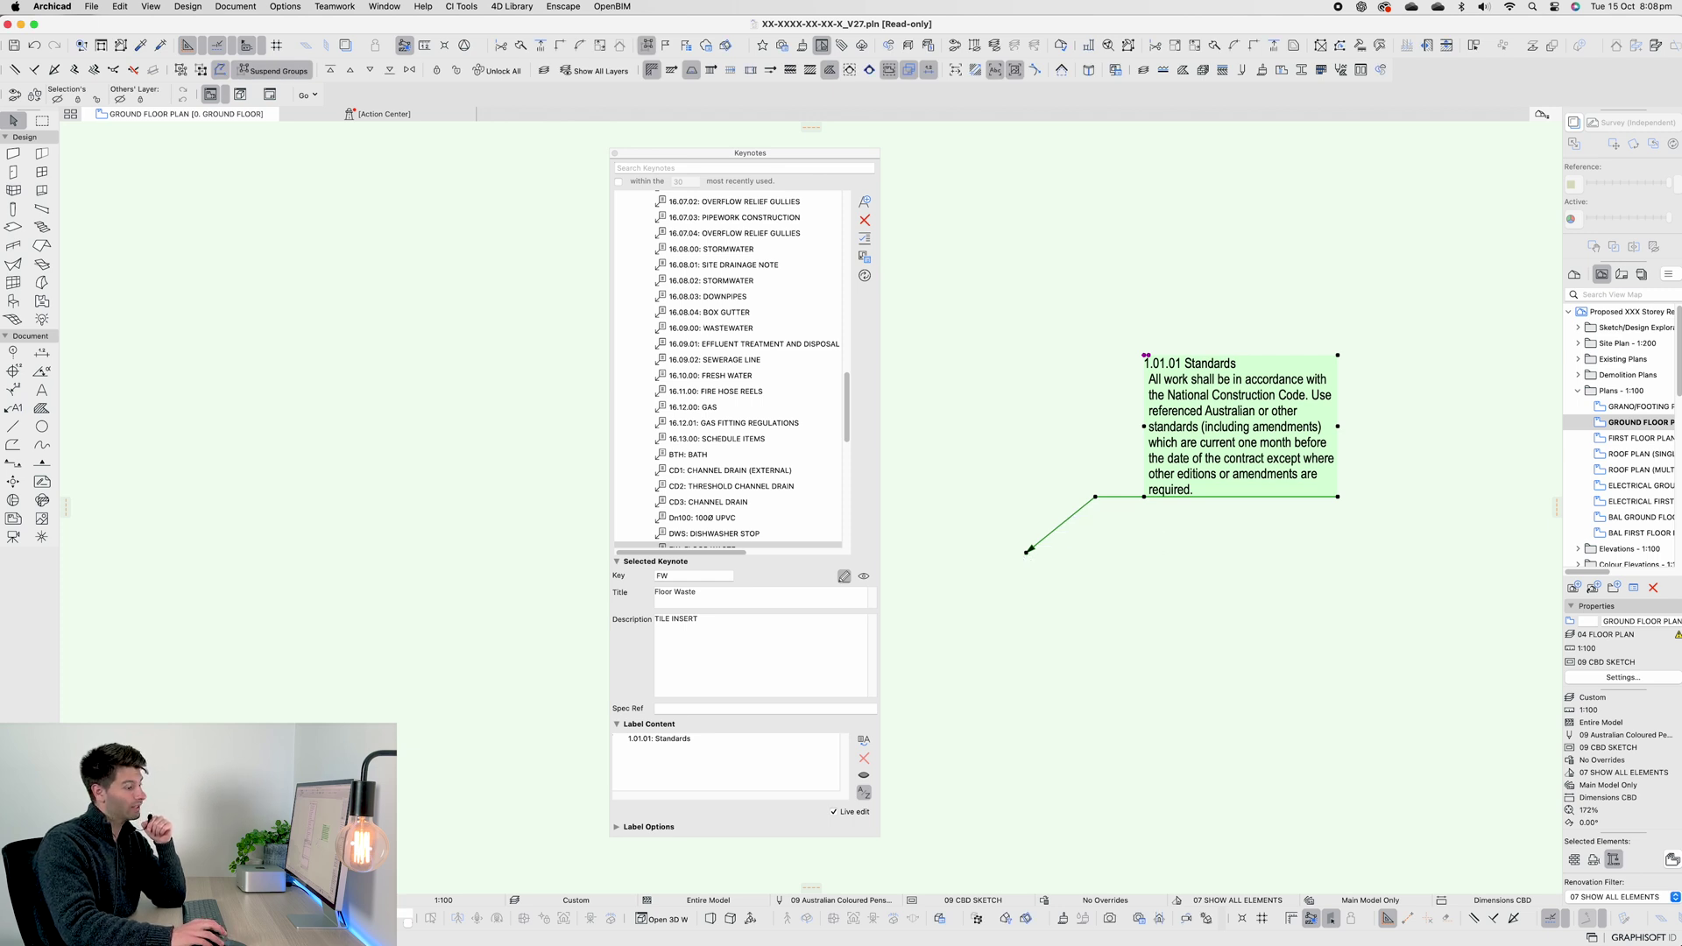
pyautogui.click(1016, 920)
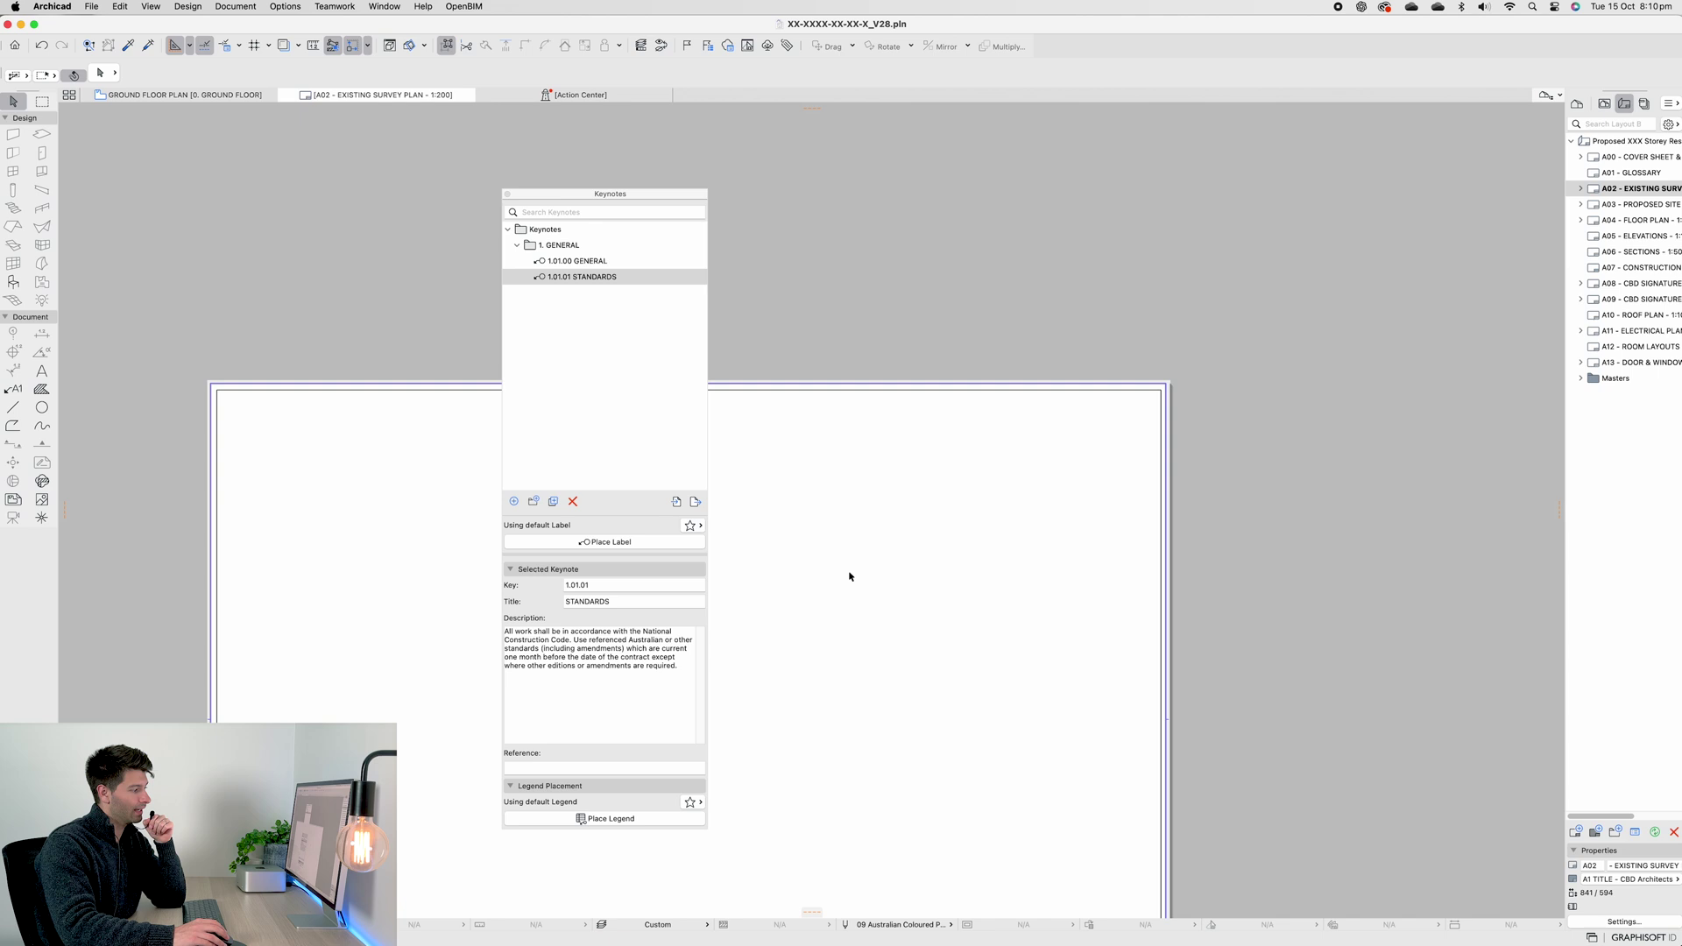
# Place a 1.01.01 keynote label and a keynote legend on the A02 layout sheet
pyautogui.click(630, 542)
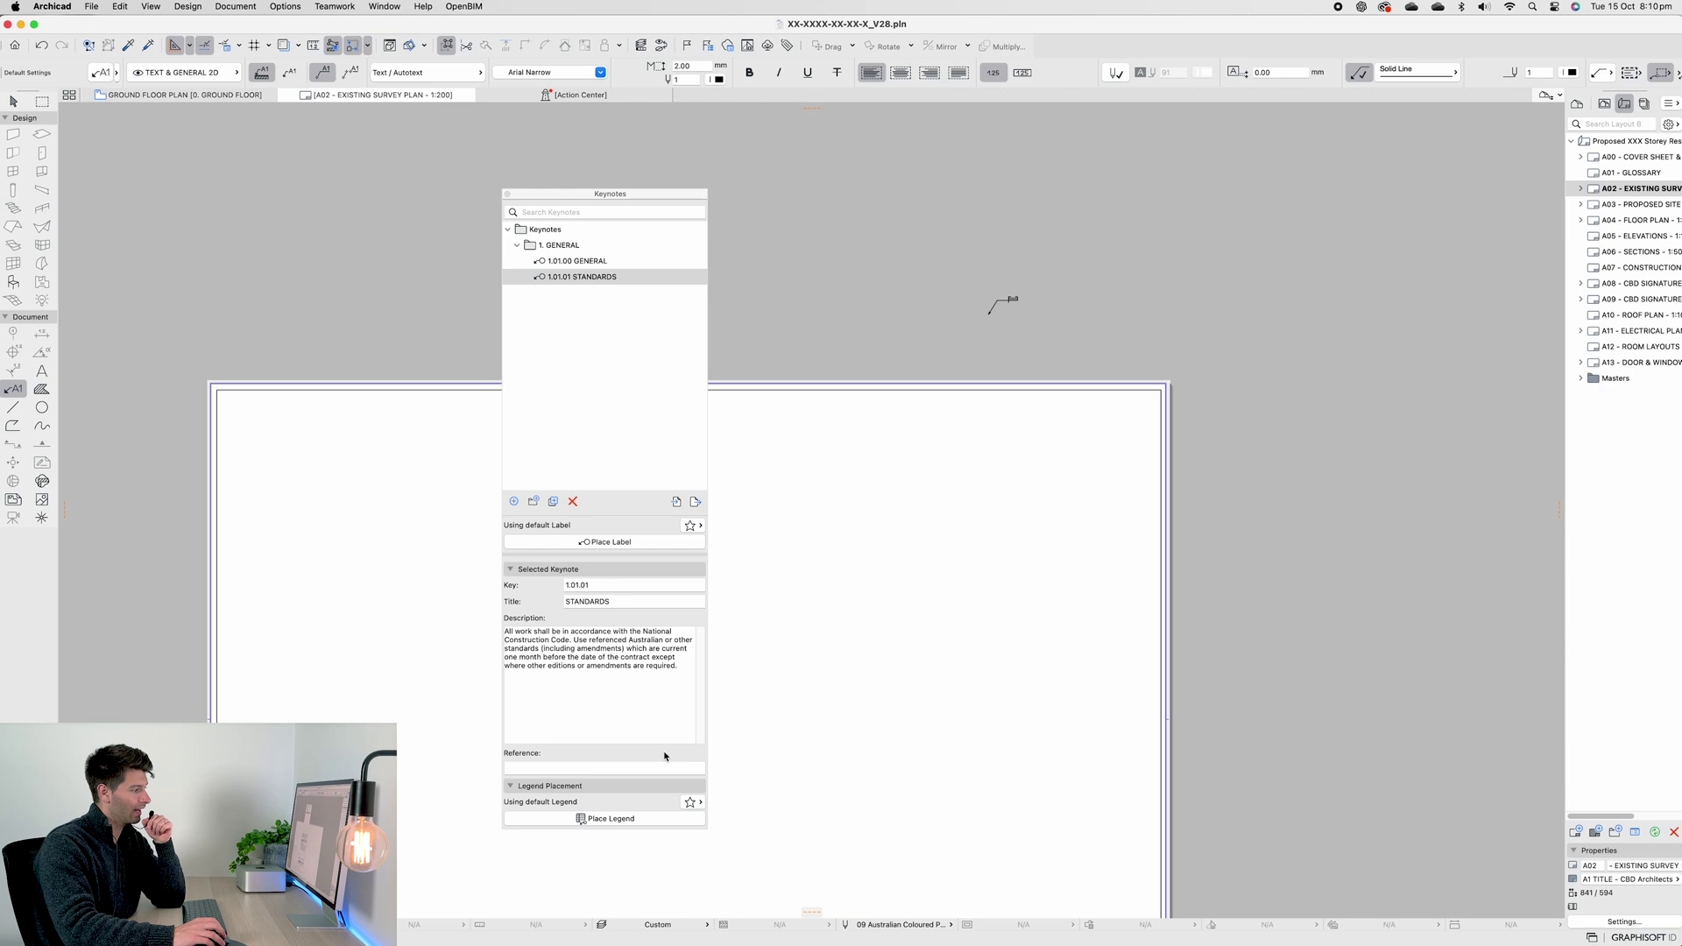
pyautogui.click(633, 819)
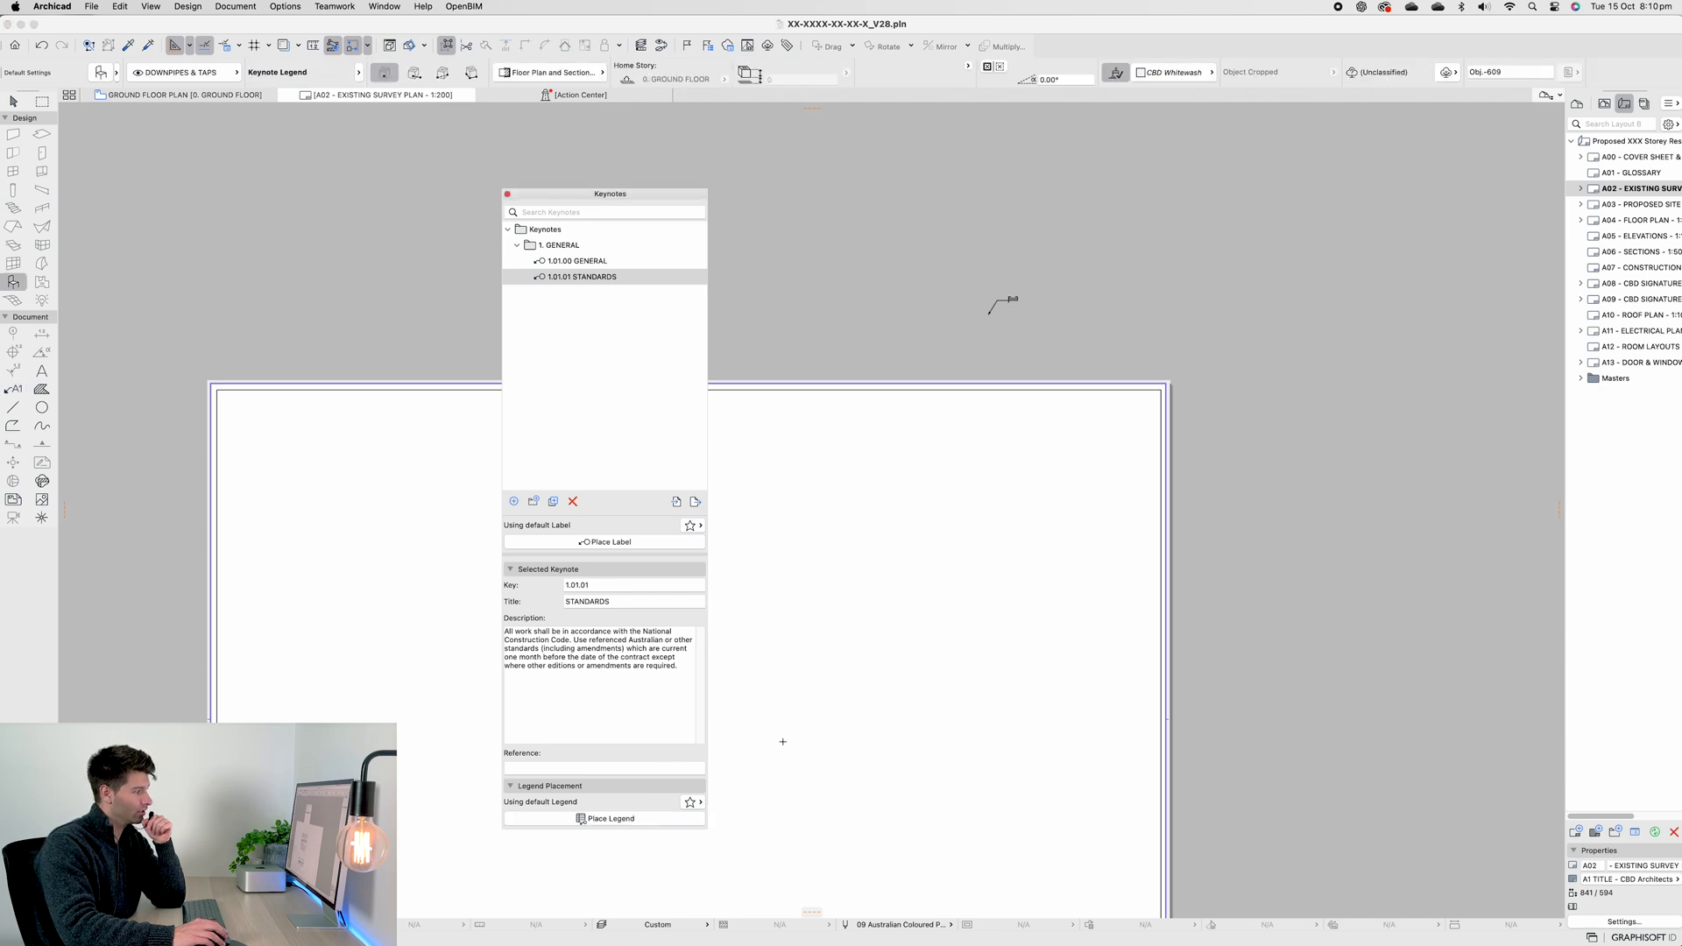
pyautogui.scroll(5, 1044, 416)
pyautogui.click(1029, 420)
pyautogui.scroll(3, 1058, 421)
pyautogui.scroll(-3, 1058, 421)
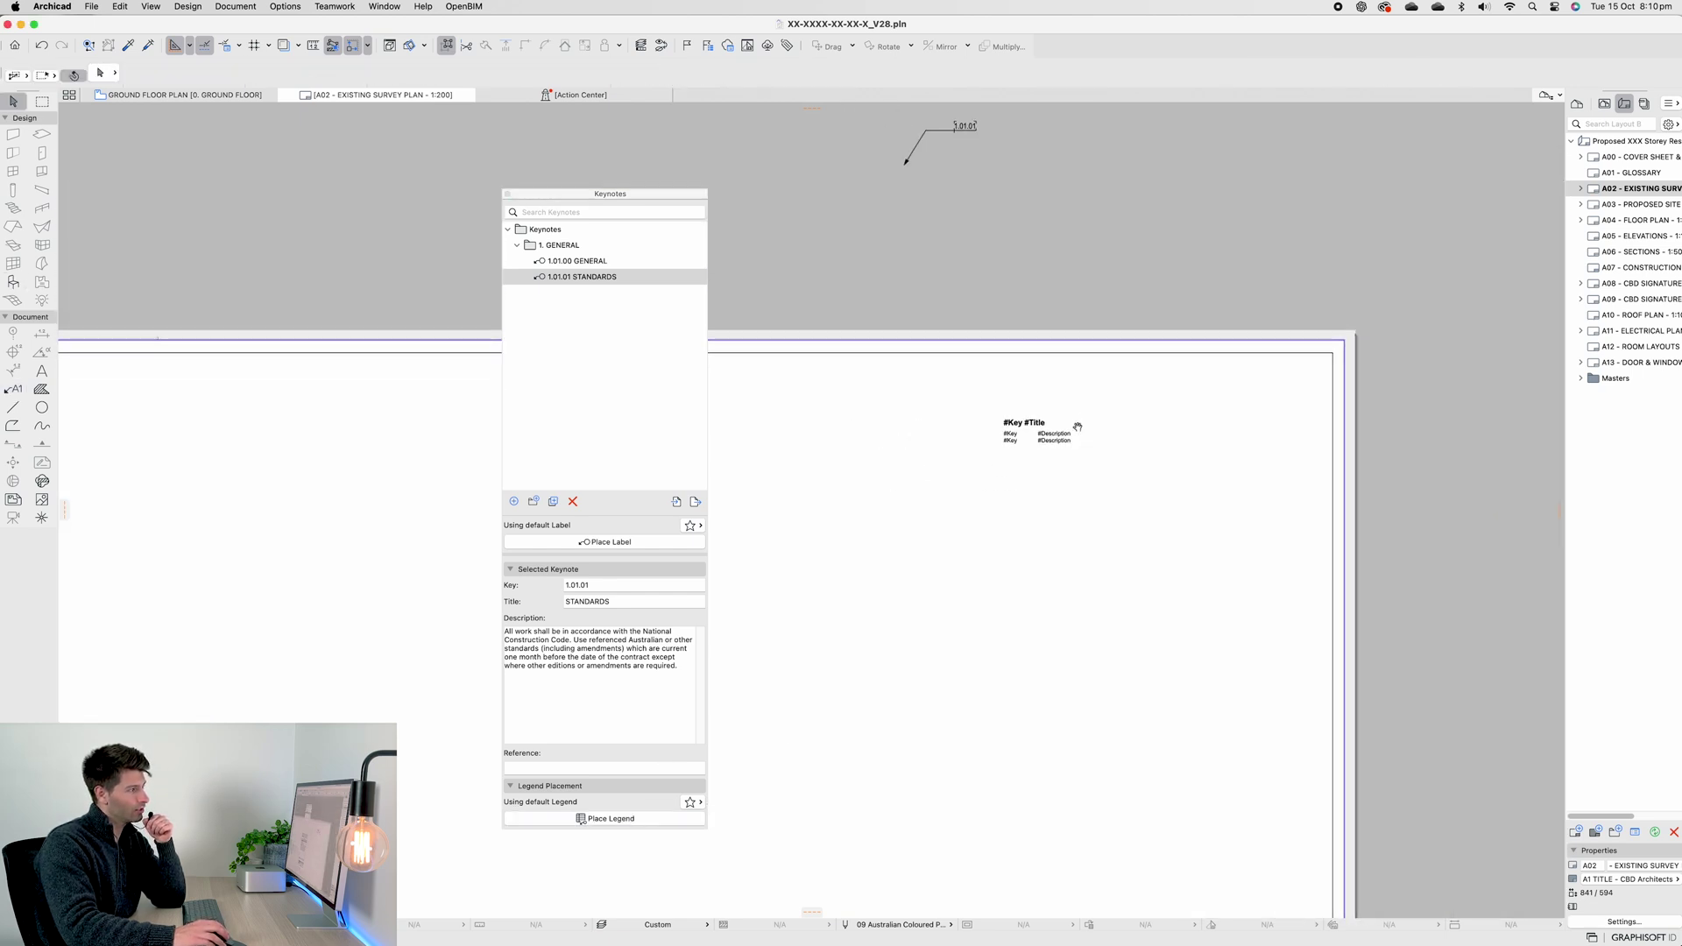
# Move the keynote legend to the sheet's top-right corner
pyautogui.click(1047, 434)
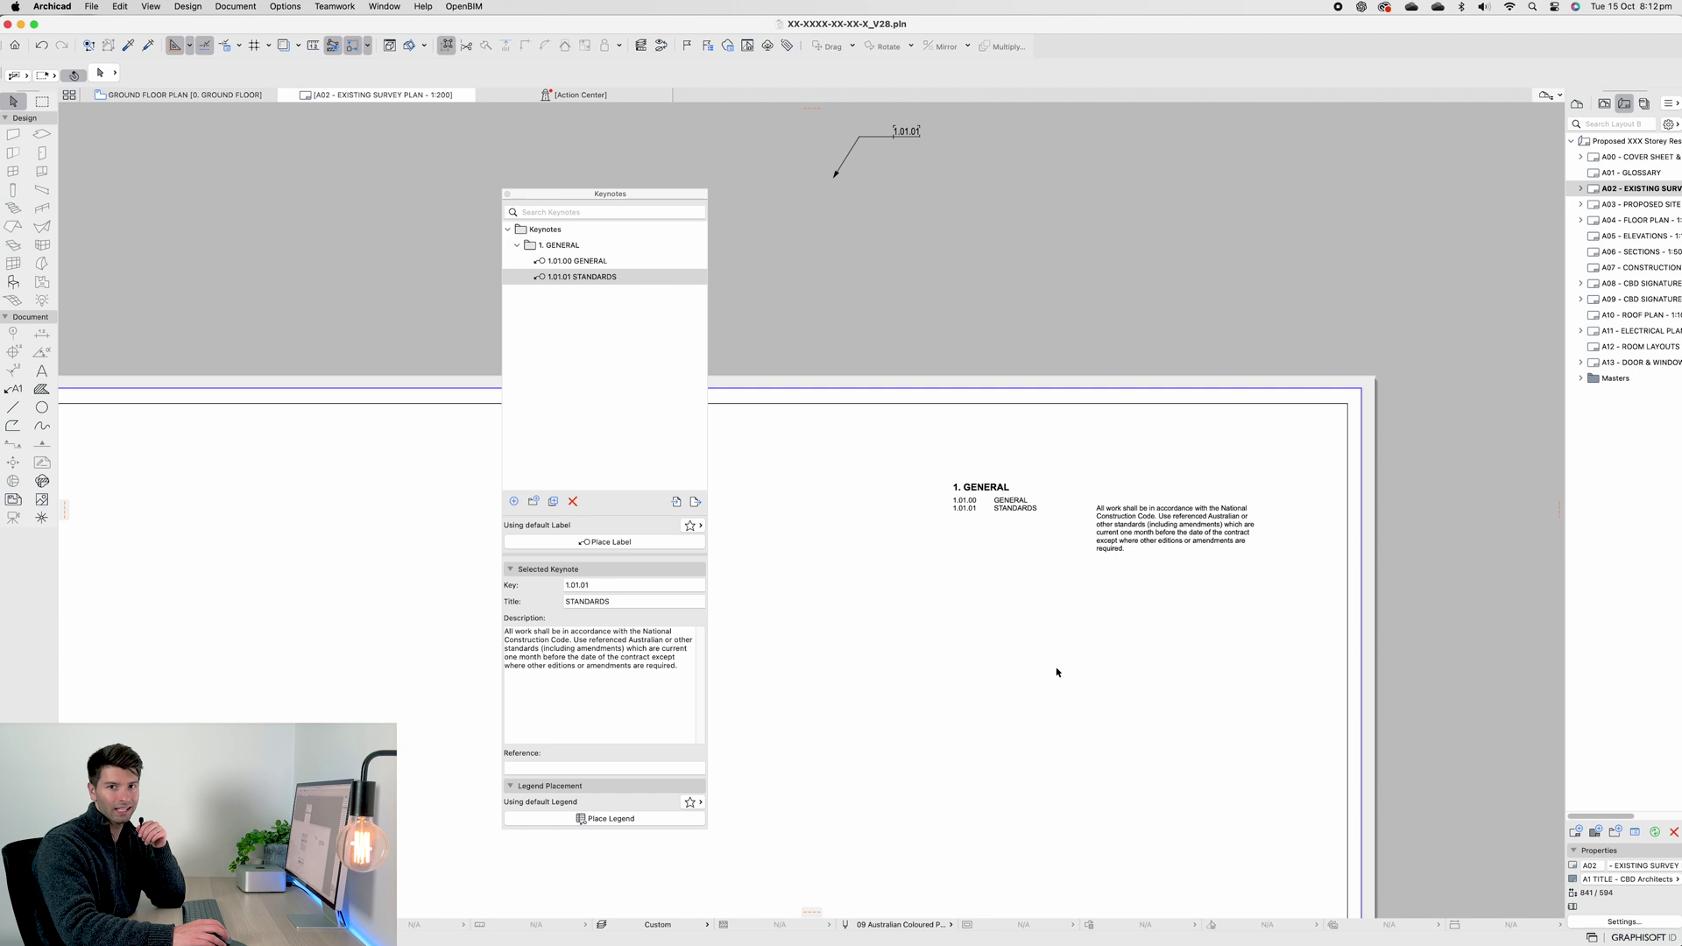
pyautogui.click(1055, 539)
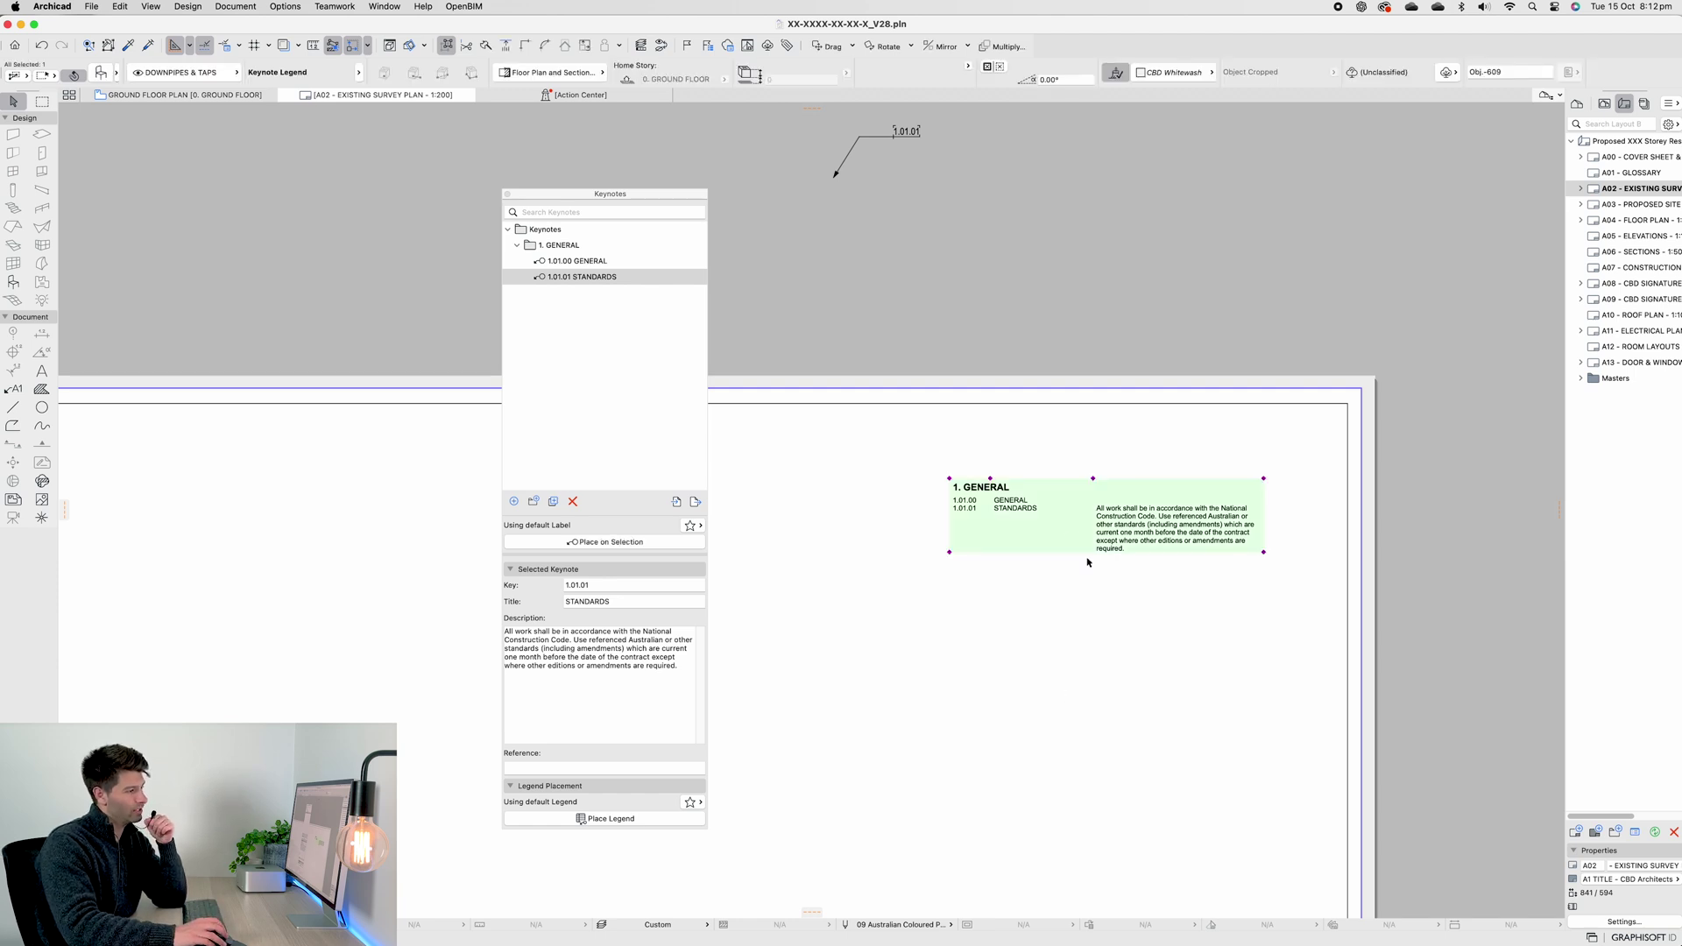
pyautogui.moveTo(1091, 538); pyautogui.dragTo(1157, 474)
pyautogui.scroll(1, 1174, 503)
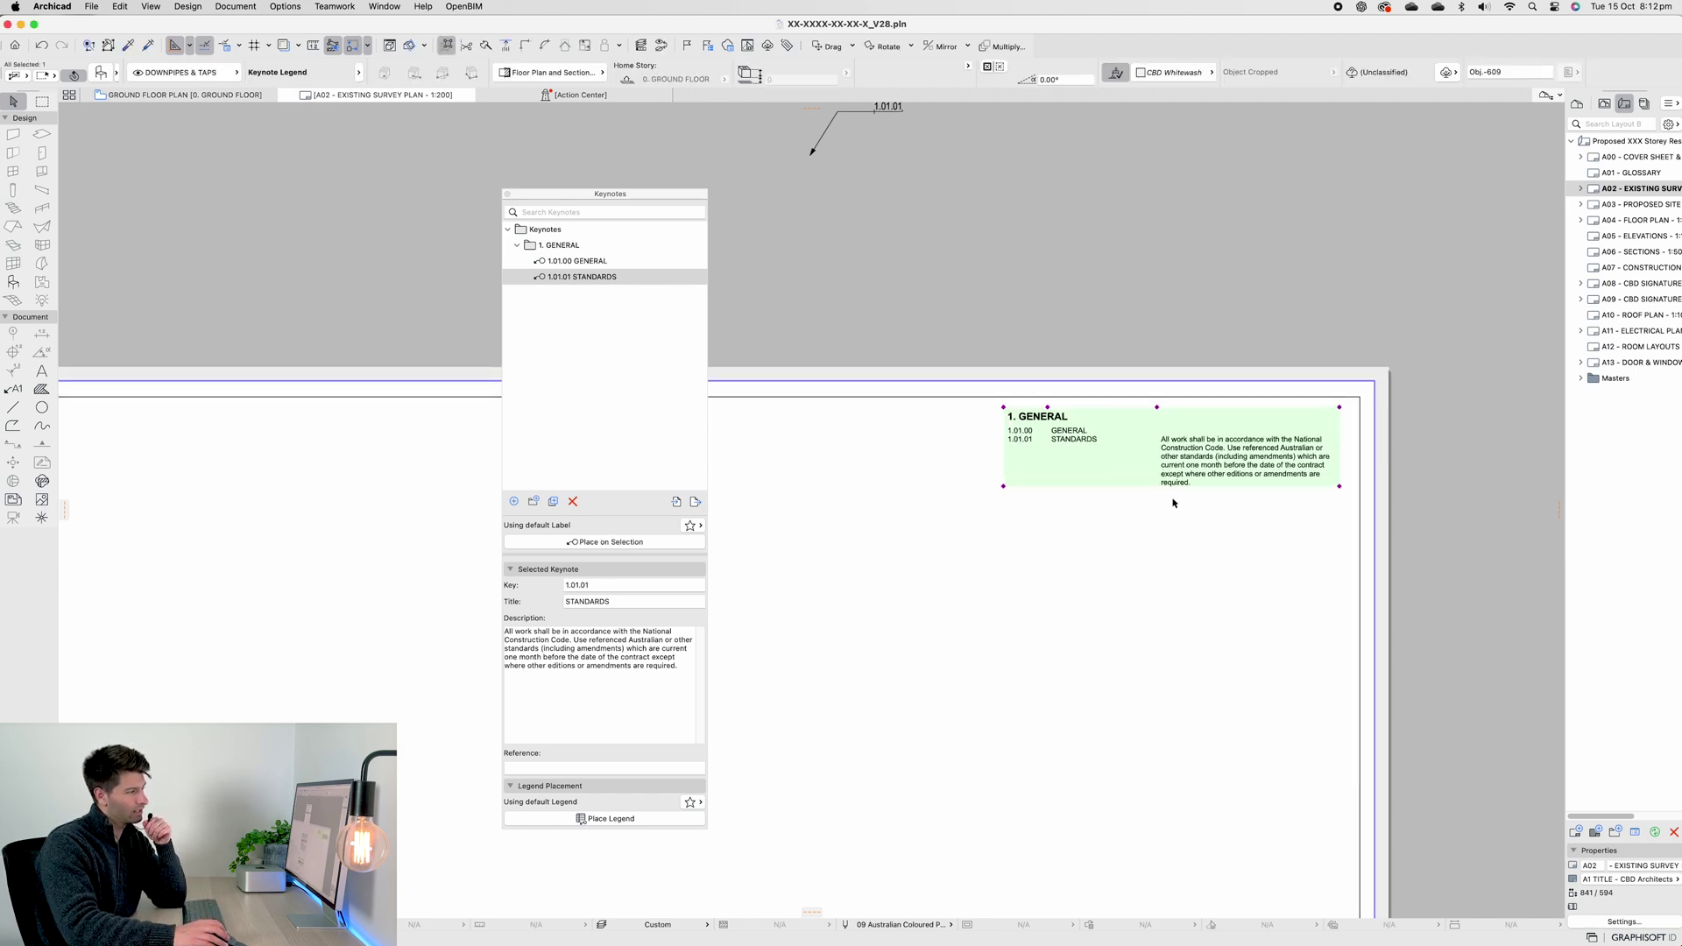
pyautogui.scroll(1, 984, 496)
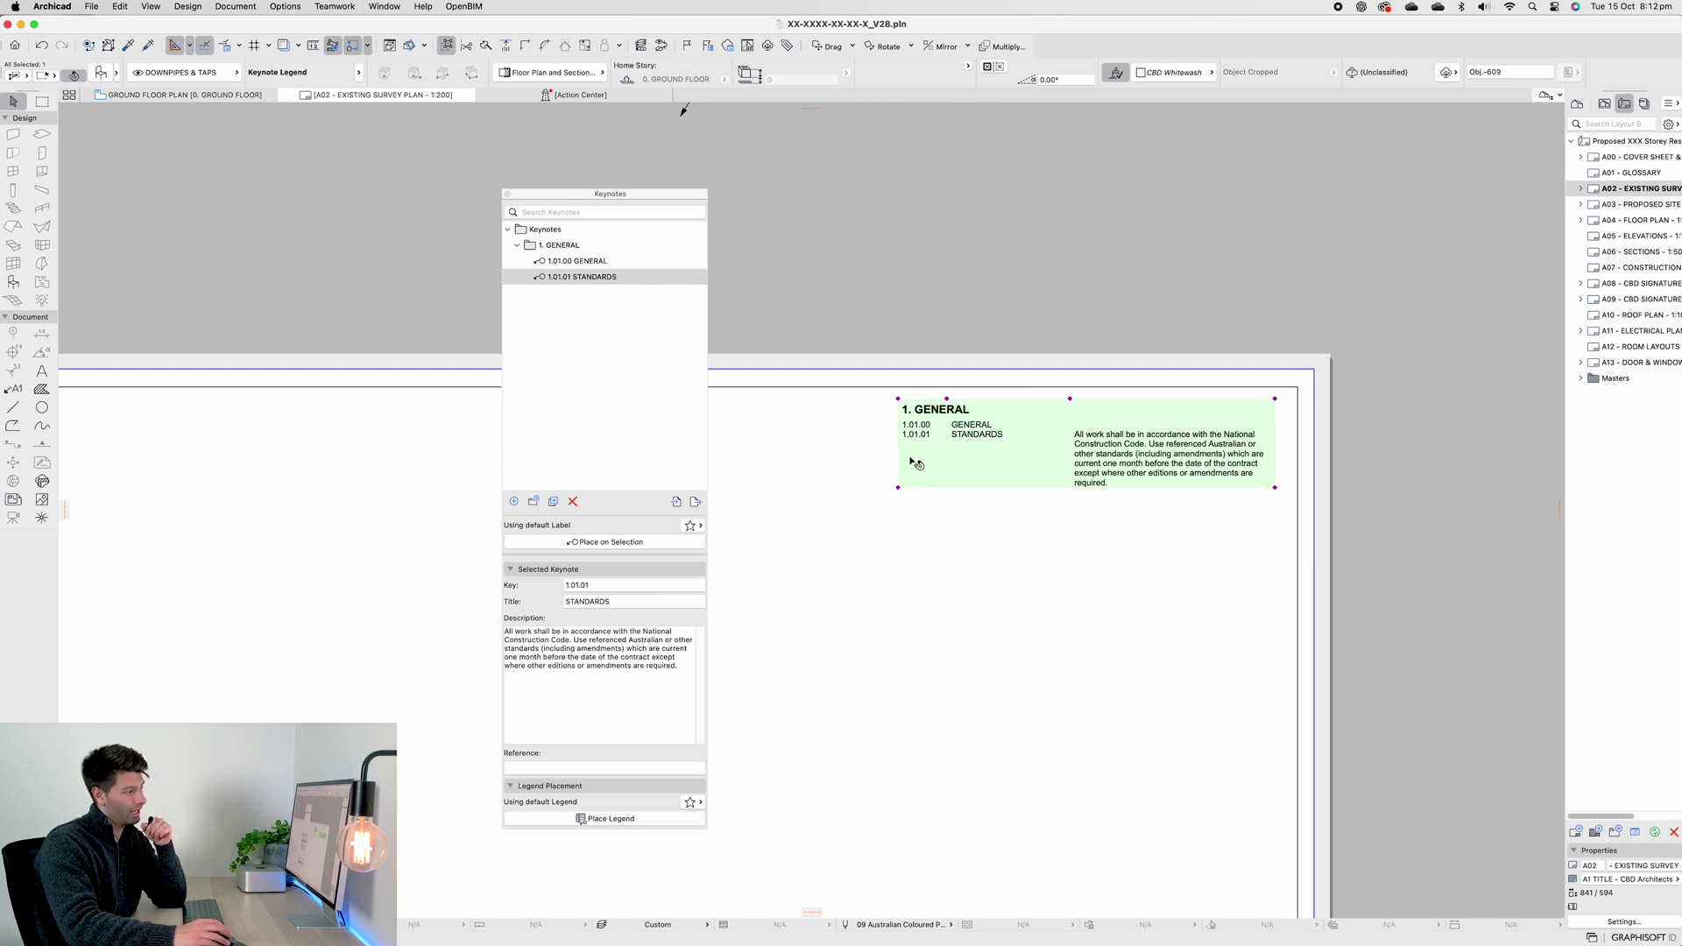
pyautogui.scroll(-2, 924, 479)
pyautogui.scroll(2, 813, 275)
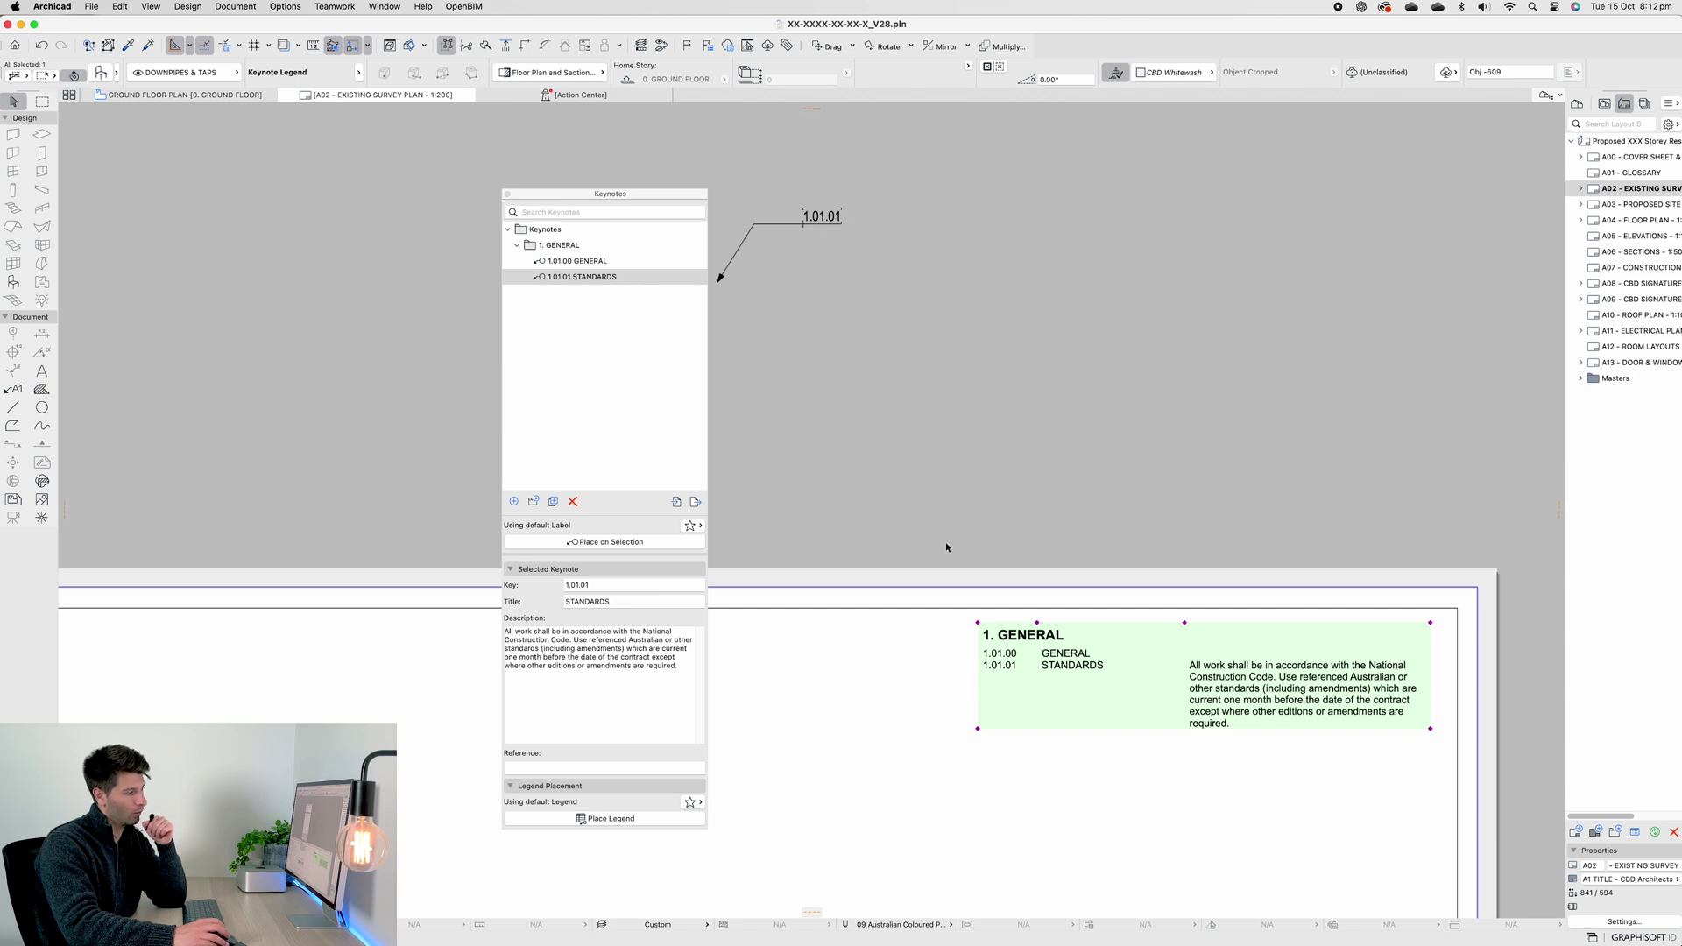
pyautogui.scroll(-3, 946, 548)
pyautogui.hscroll(3, 946, 547)
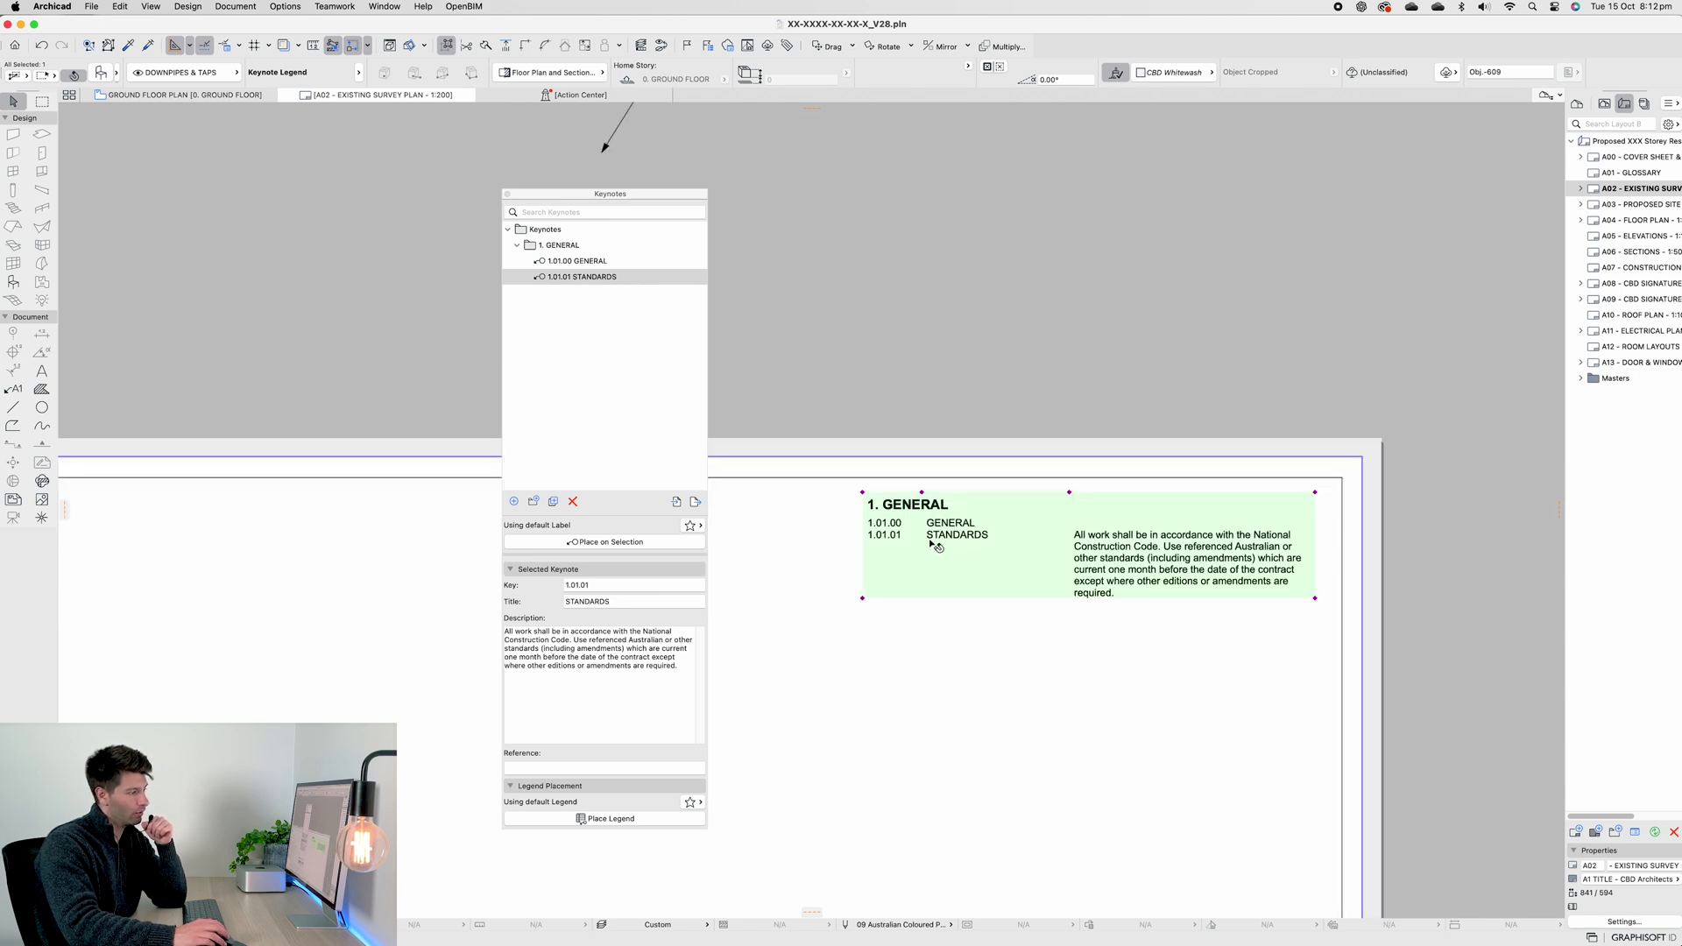
# Check the keynote legend's filter settings, then switch to the read-only V27 project
pyautogui.doubleClick(1221, 600)
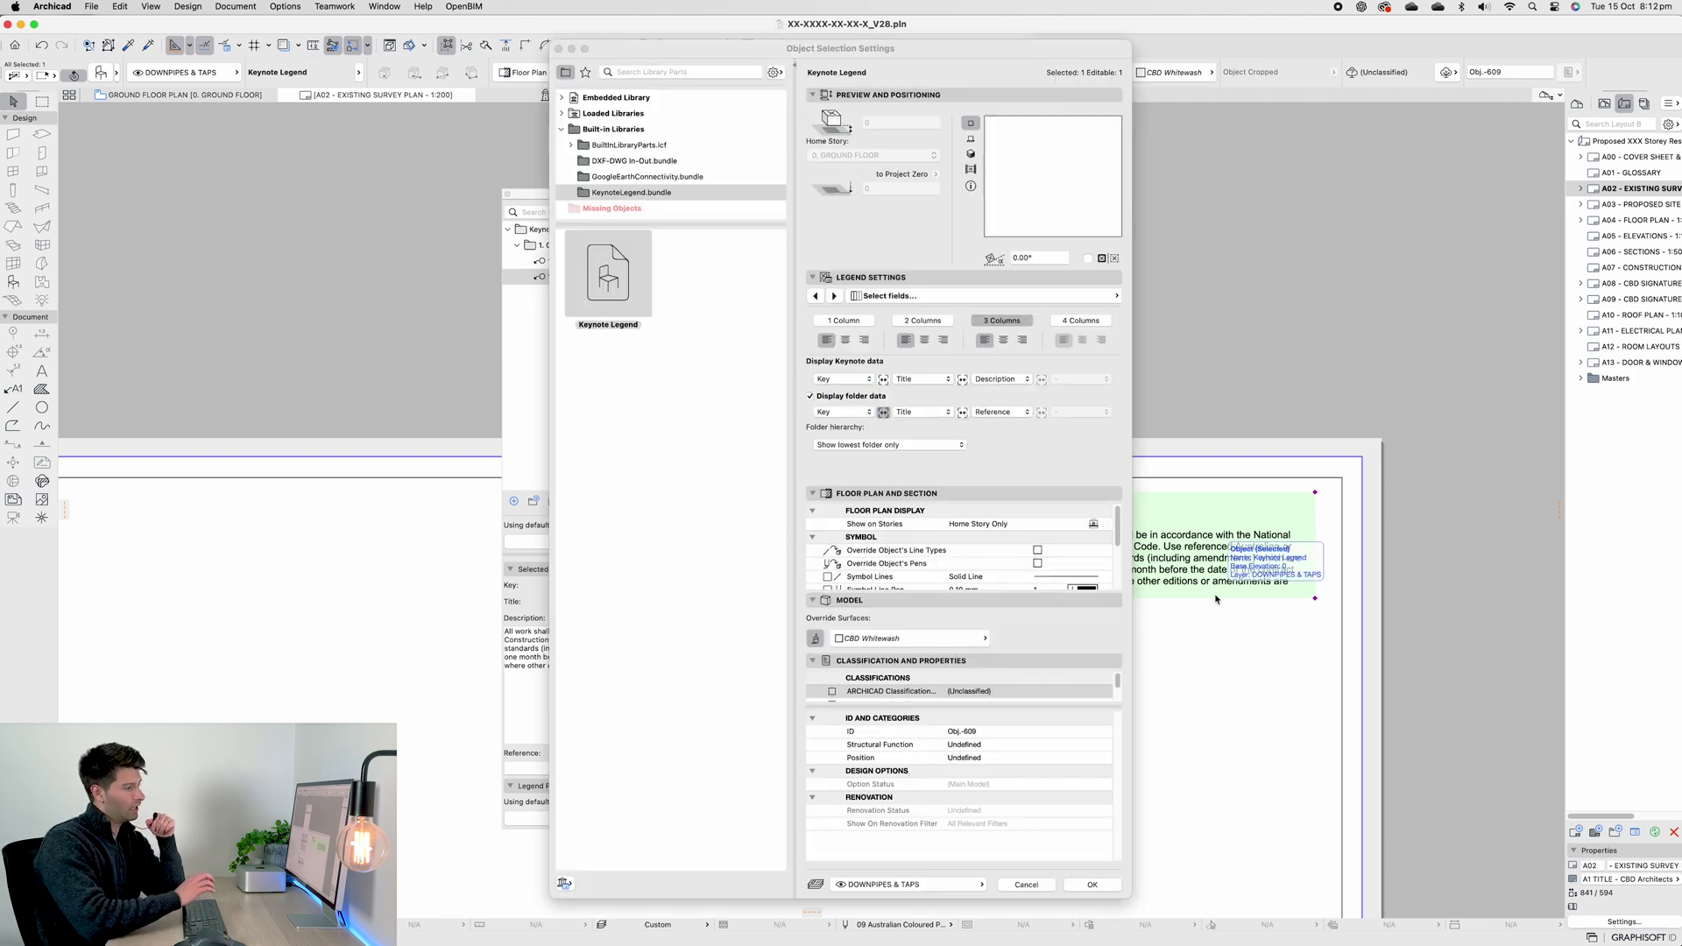
pyautogui.click(814, 296)
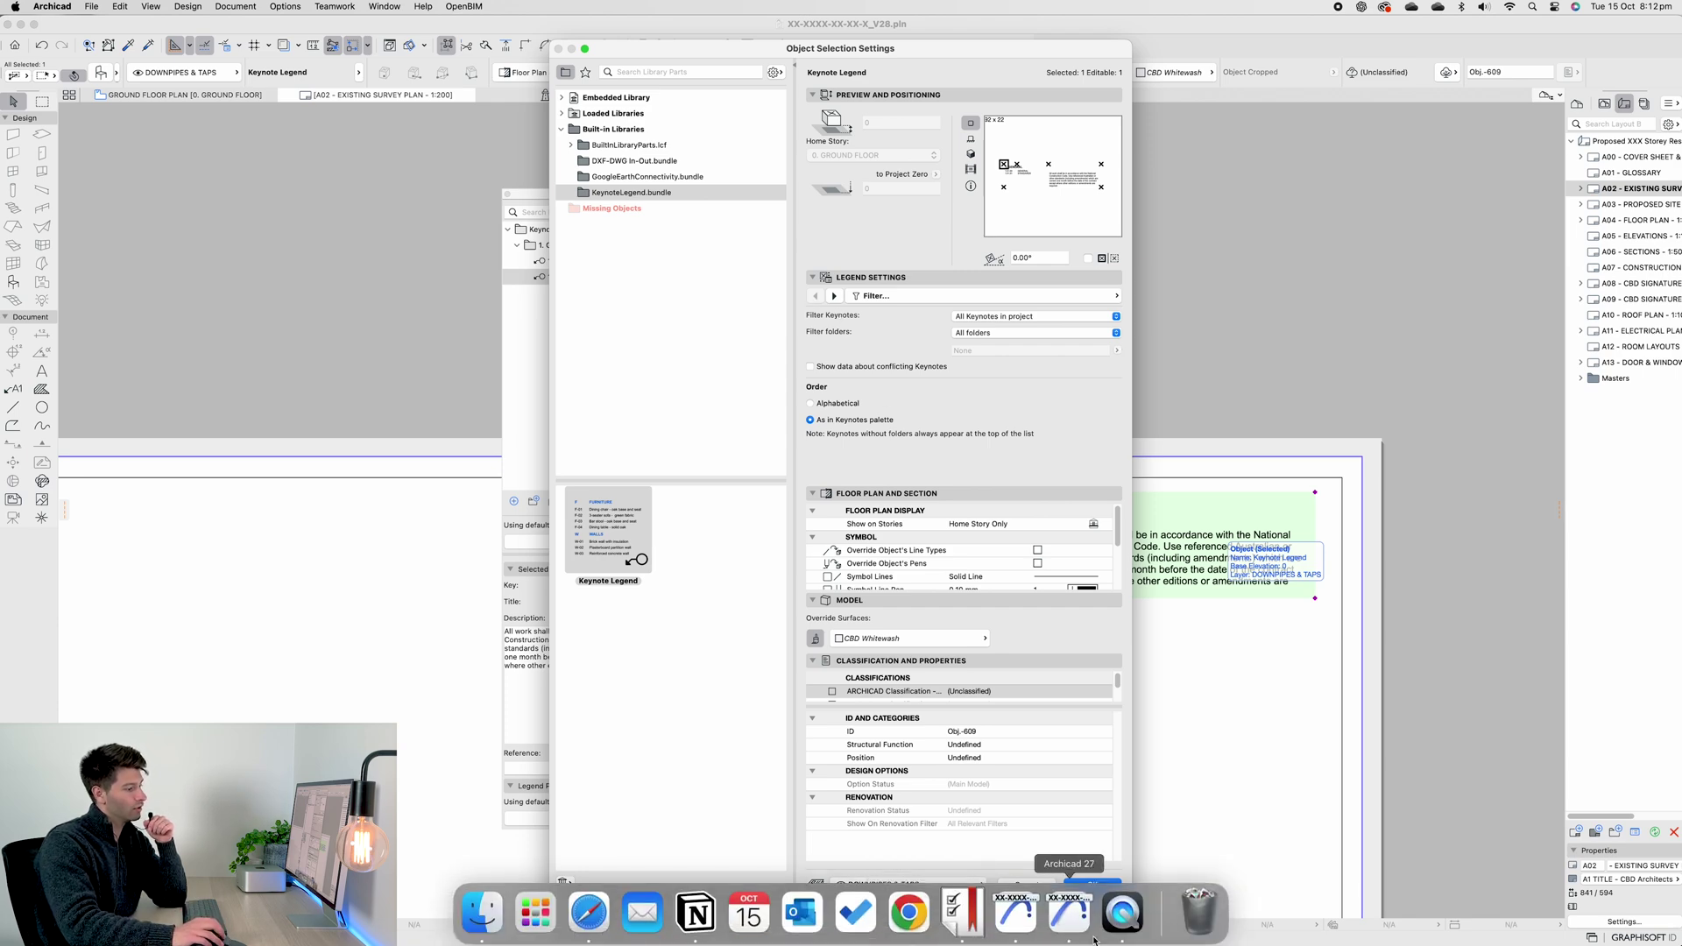
pyautogui.click(1079, 914)
# Open the A00 cover sheet and its CI Tools Keynote Schedule settings, moving the window aside
pyautogui.click(1211, 638)
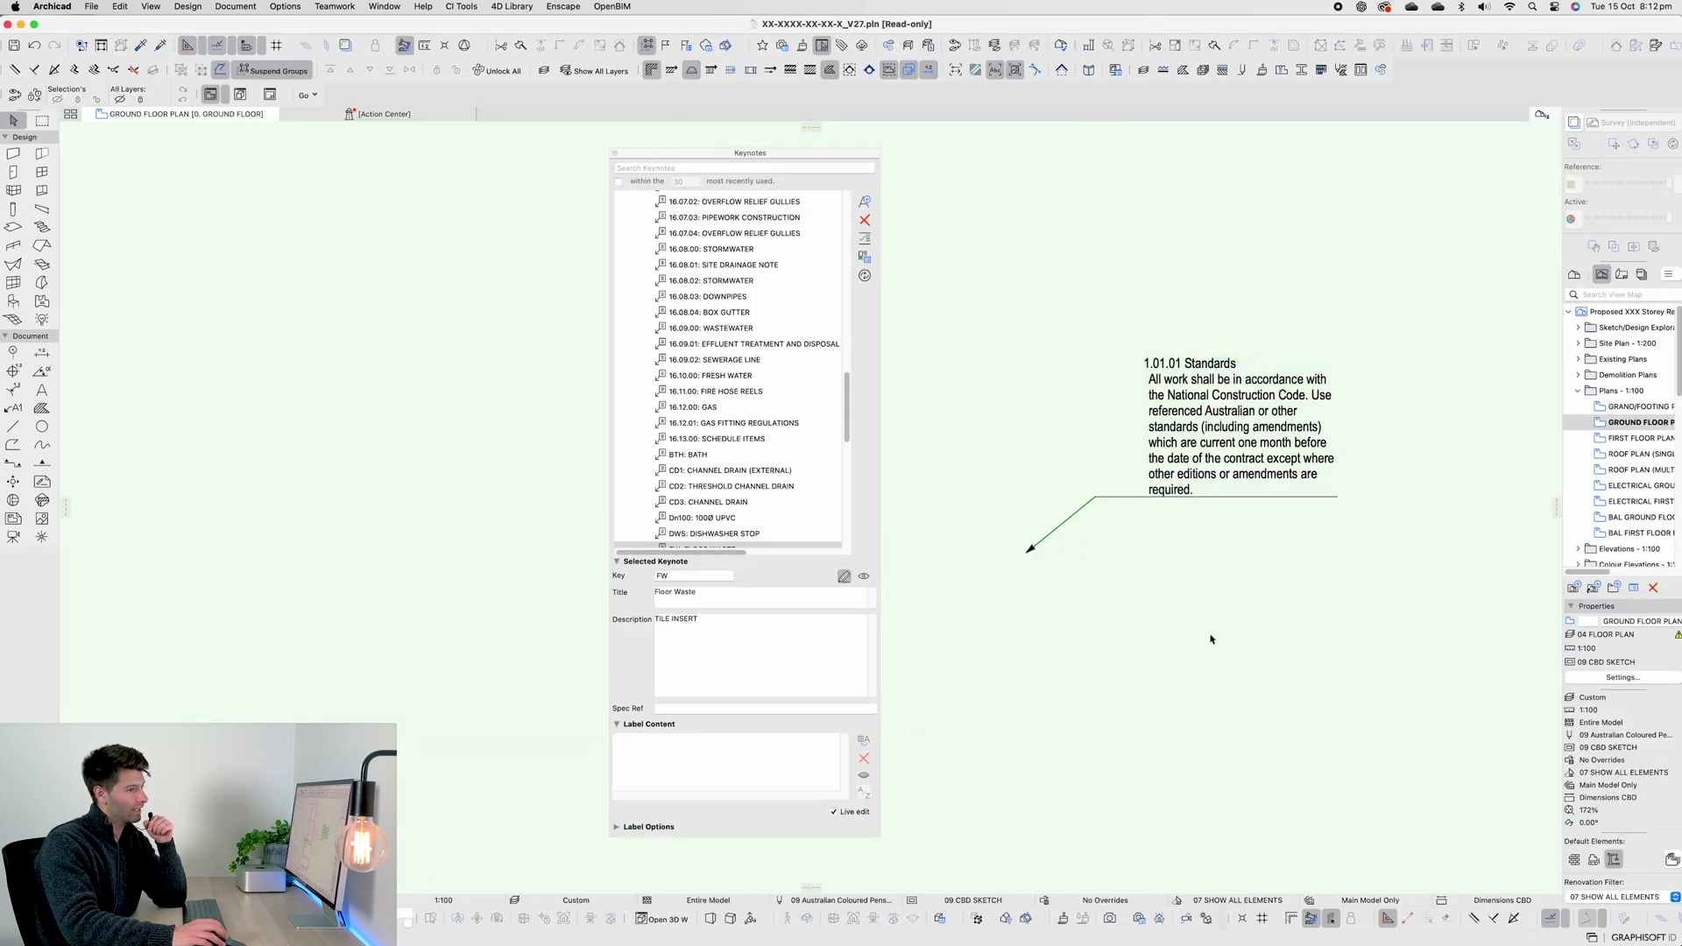
pyautogui.click(1621, 274)
pyautogui.press('super+t')
pyautogui.moveTo(538, 130); pyautogui.dragTo(1349, 120)
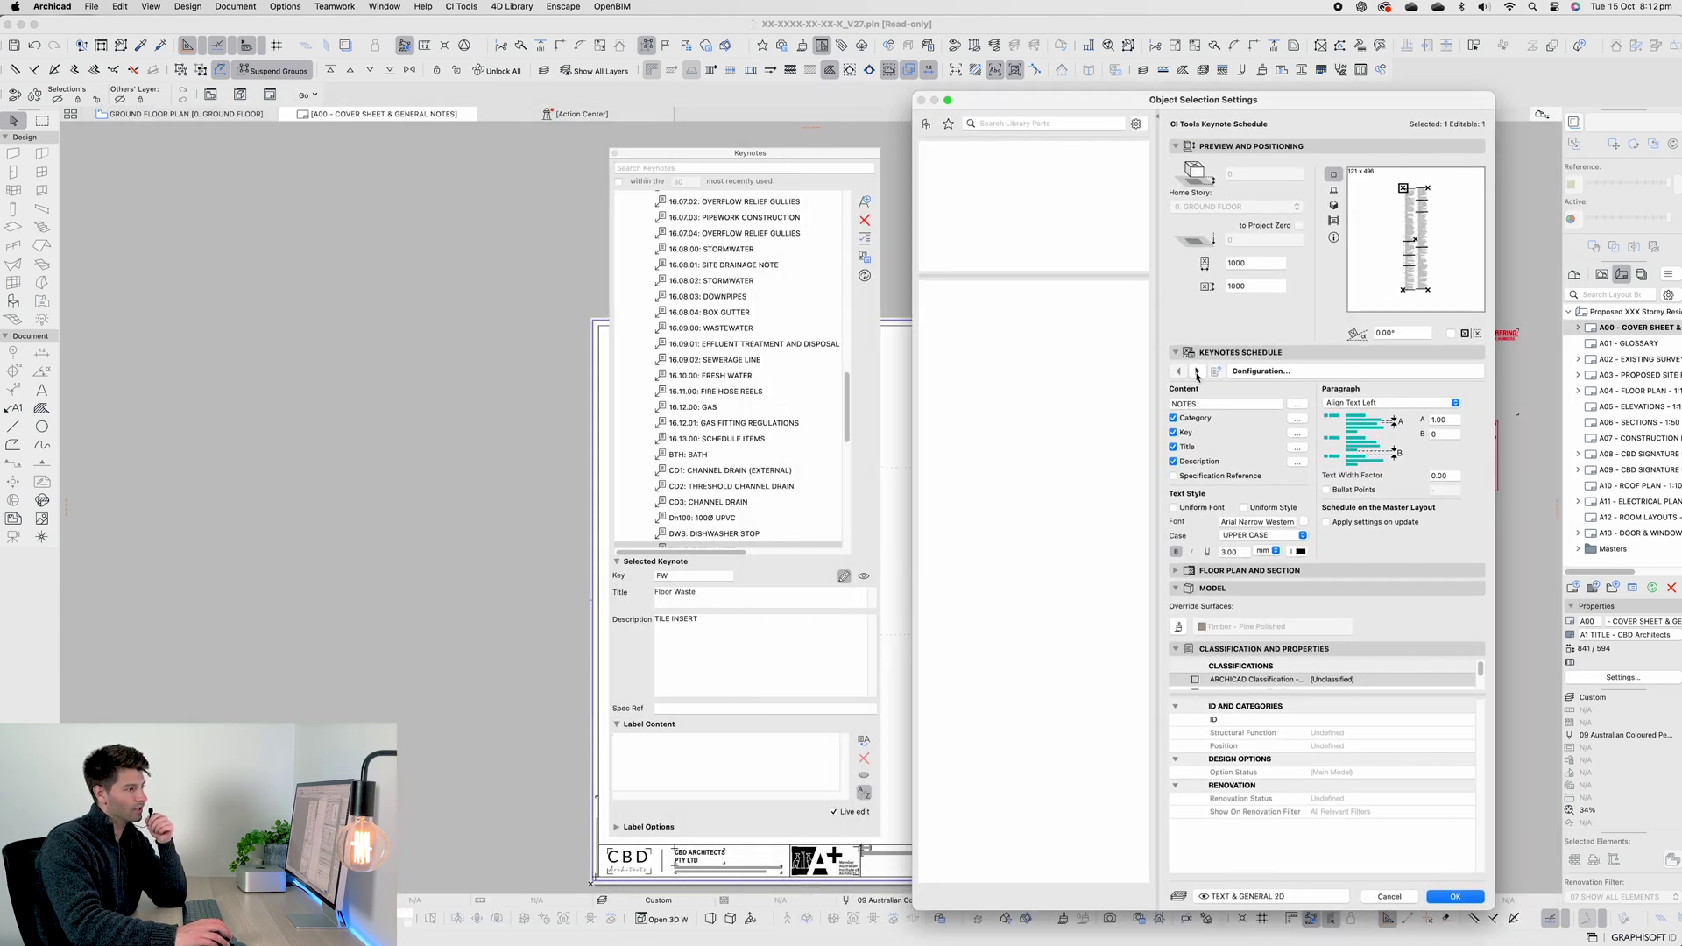
# Browse the schedule's All Parameters and Configuration pages, then return to the V28 project
pyautogui.click(1197, 372)
pyautogui.click(1197, 372)
pyautogui.click(1285, 371)
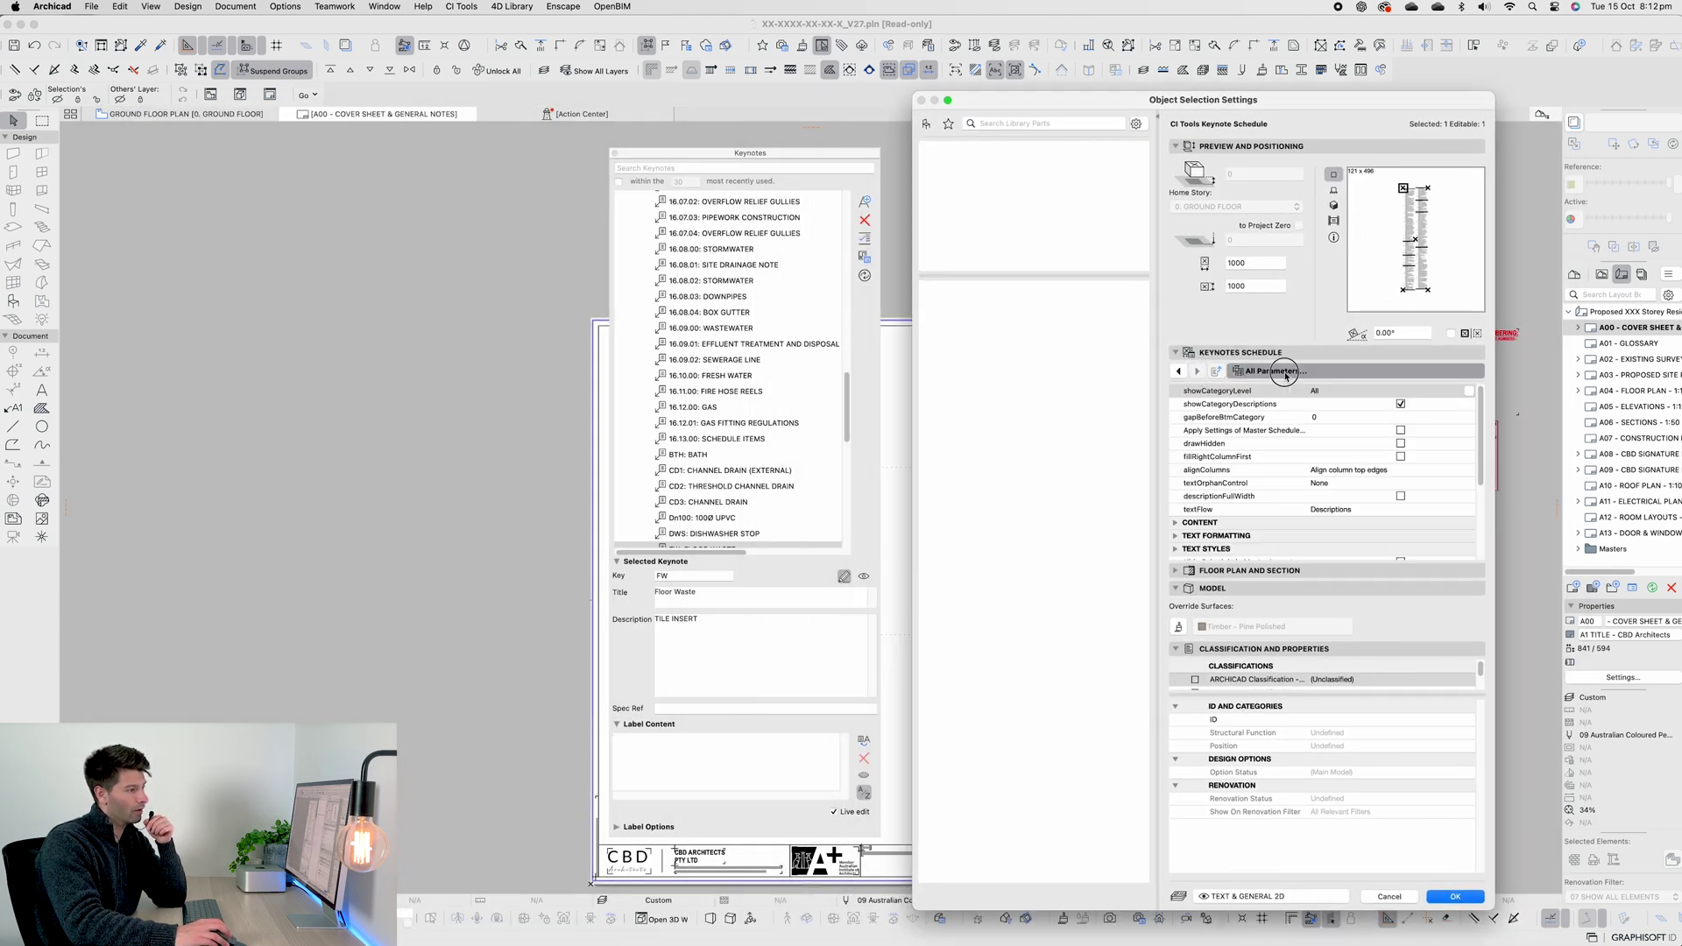
pyautogui.click(1536, 371)
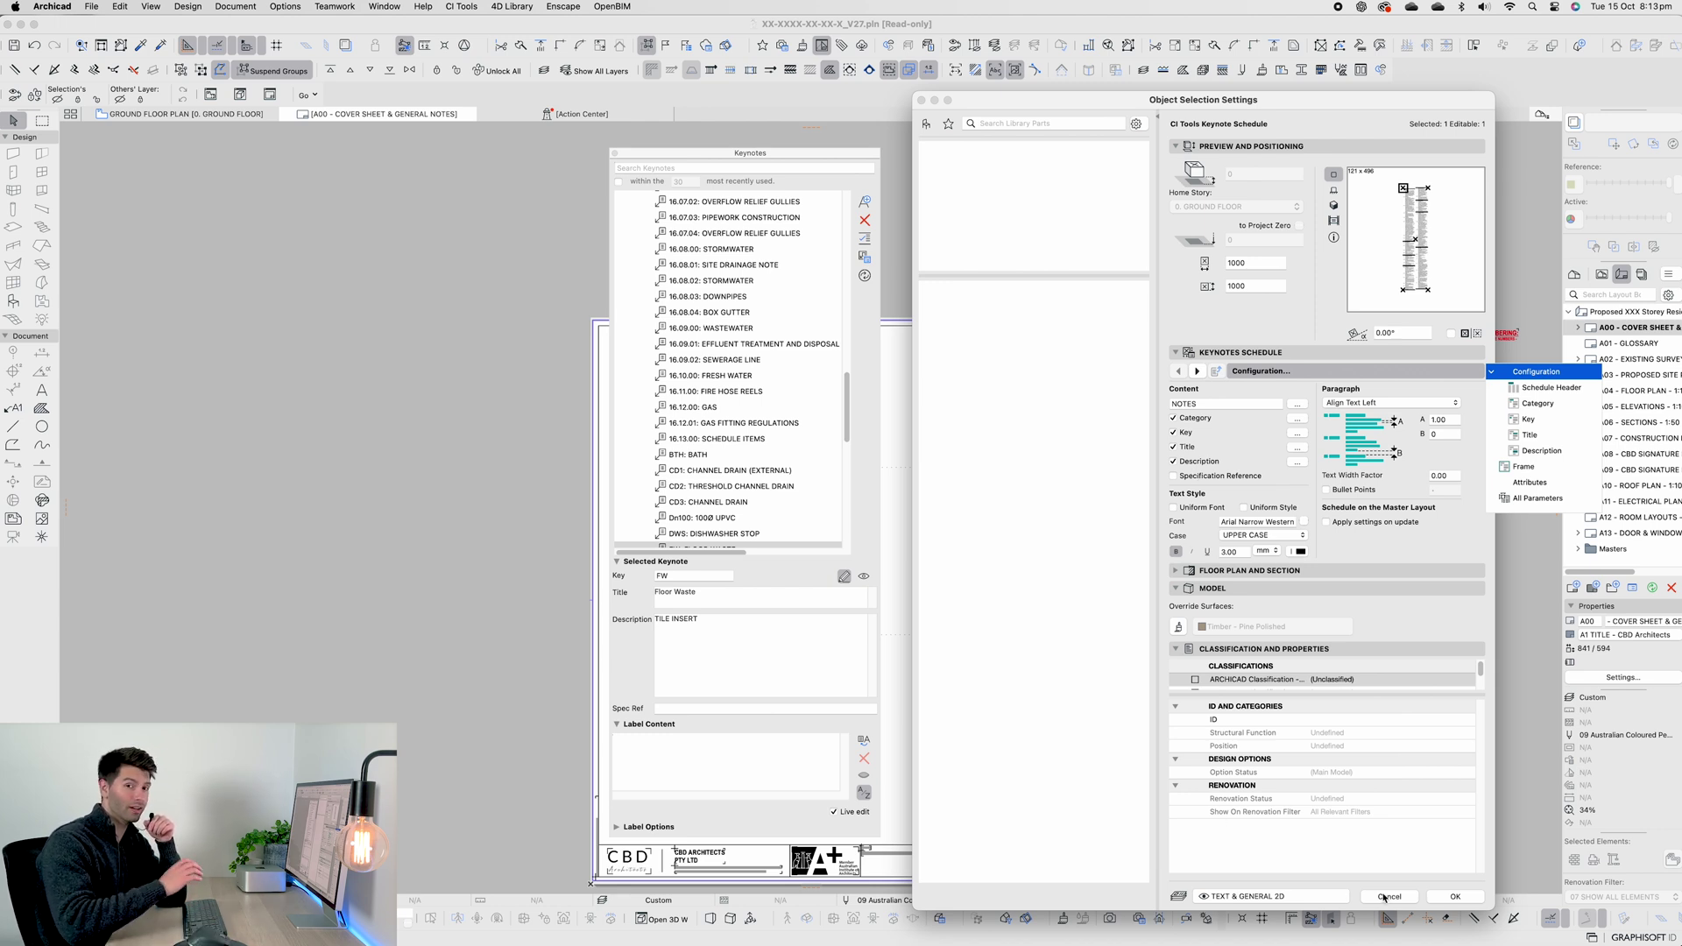
pyautogui.moveTo(1137, 911)
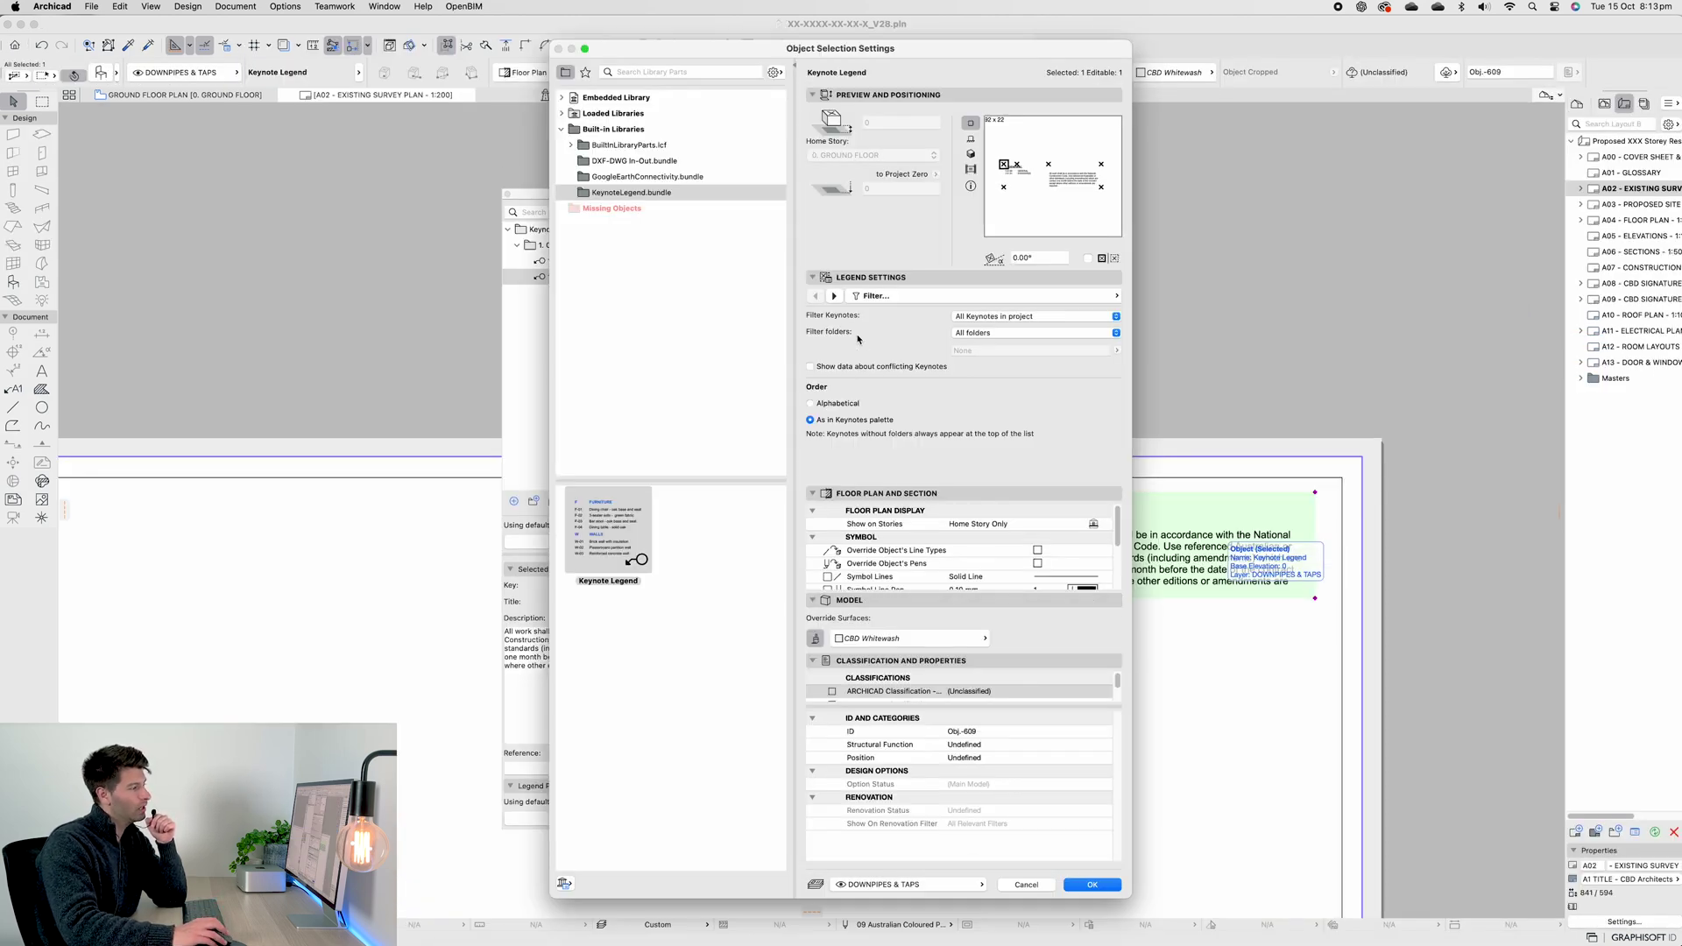
# Keep the All keynotes in project filter, choose 3 Columns, and give the legend a grey border pen
pyautogui.click(1010, 319)
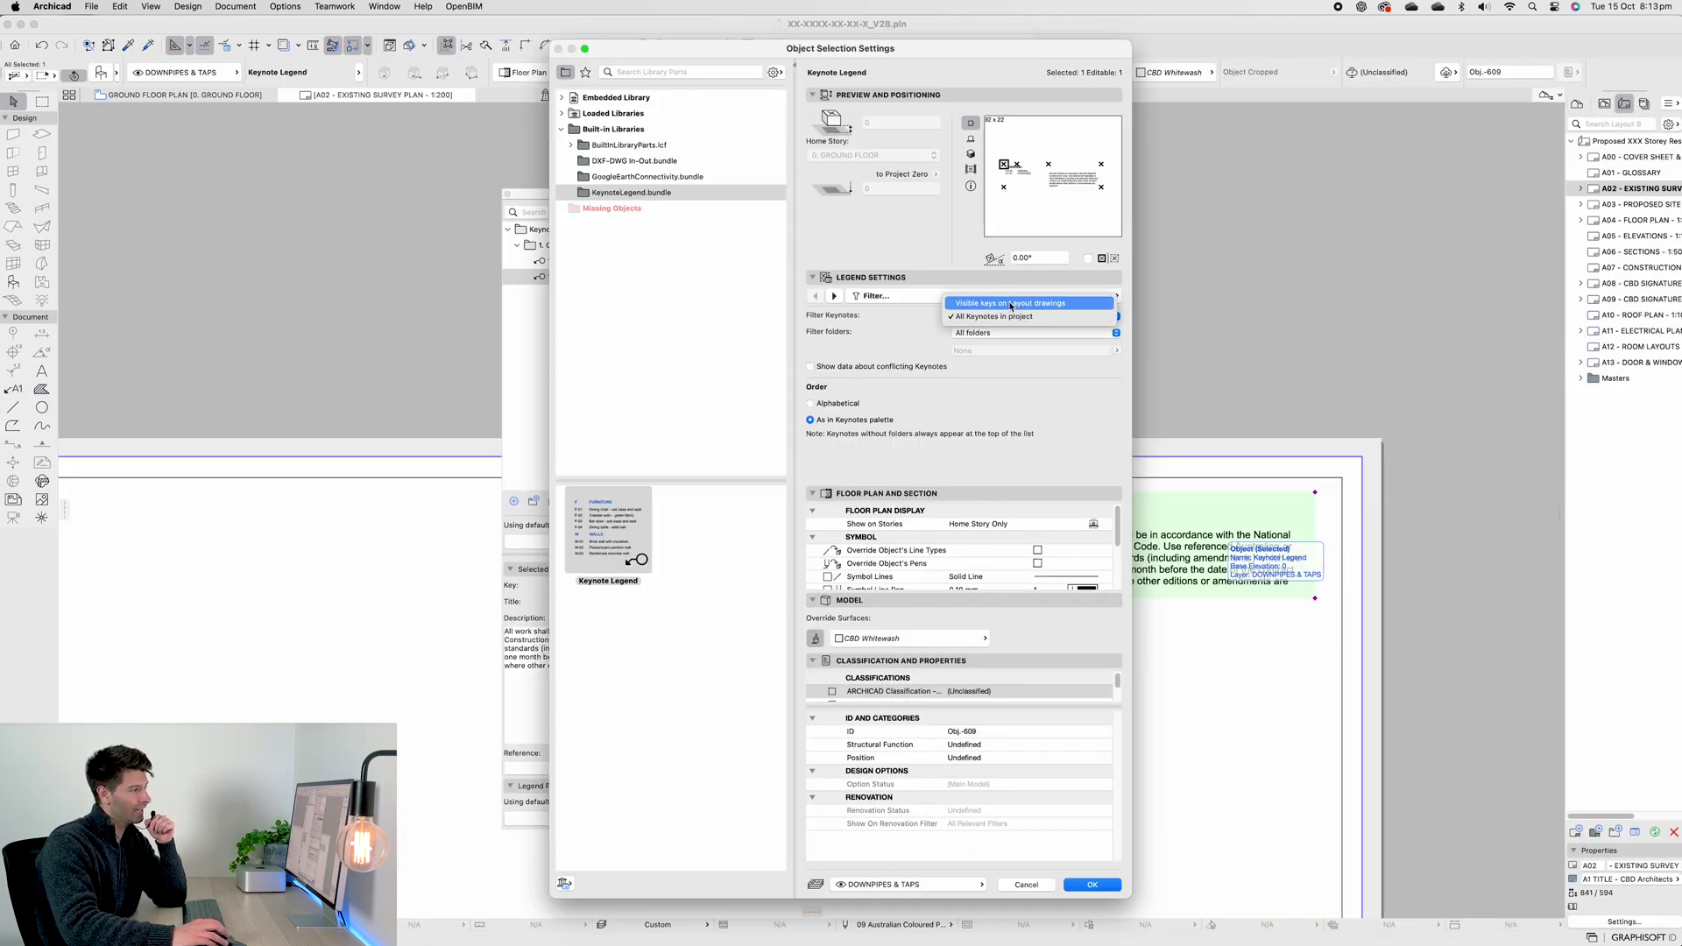
pyautogui.click(882, 326)
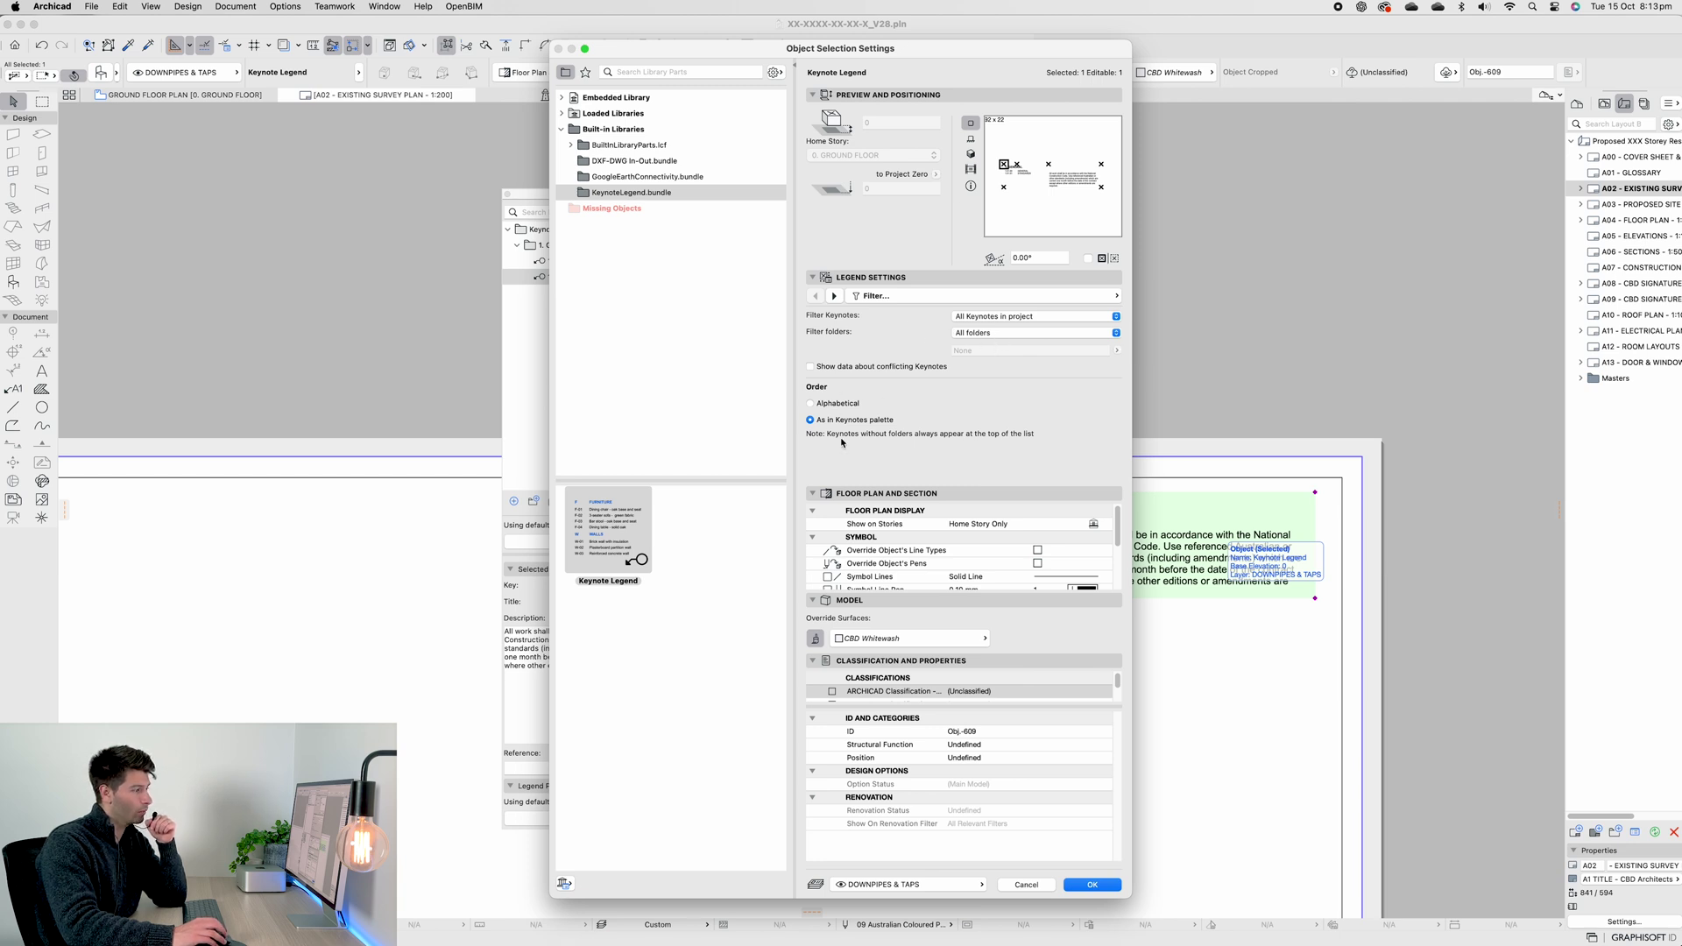
pyautogui.click(834, 295)
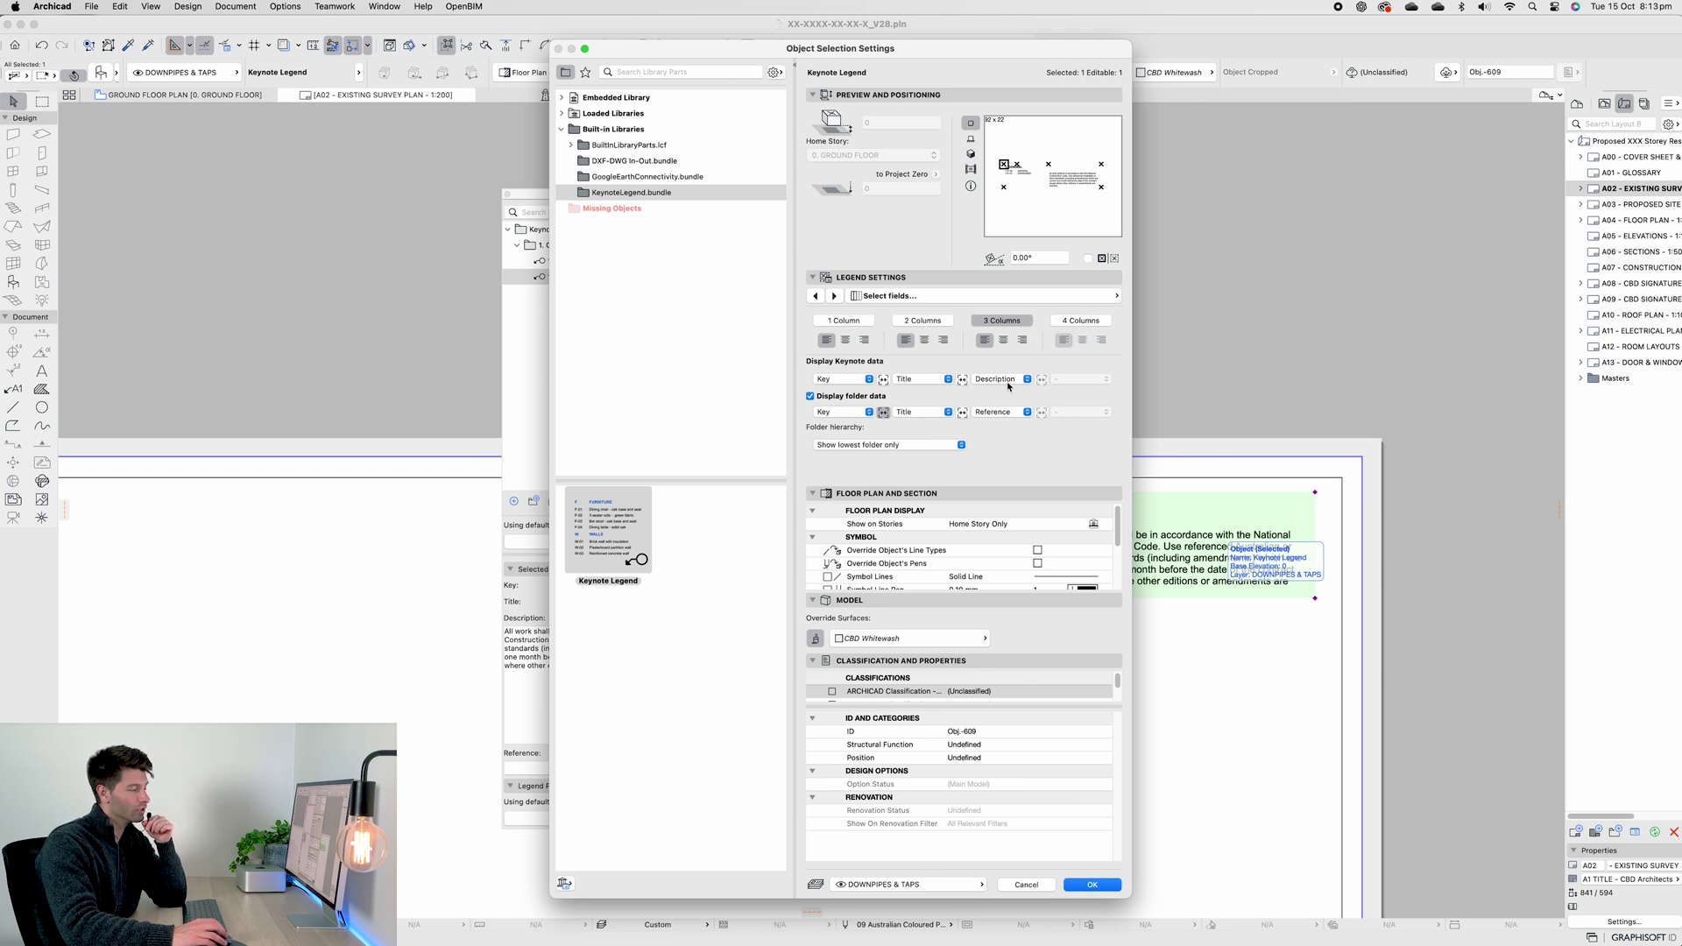
pyautogui.click(834, 295)
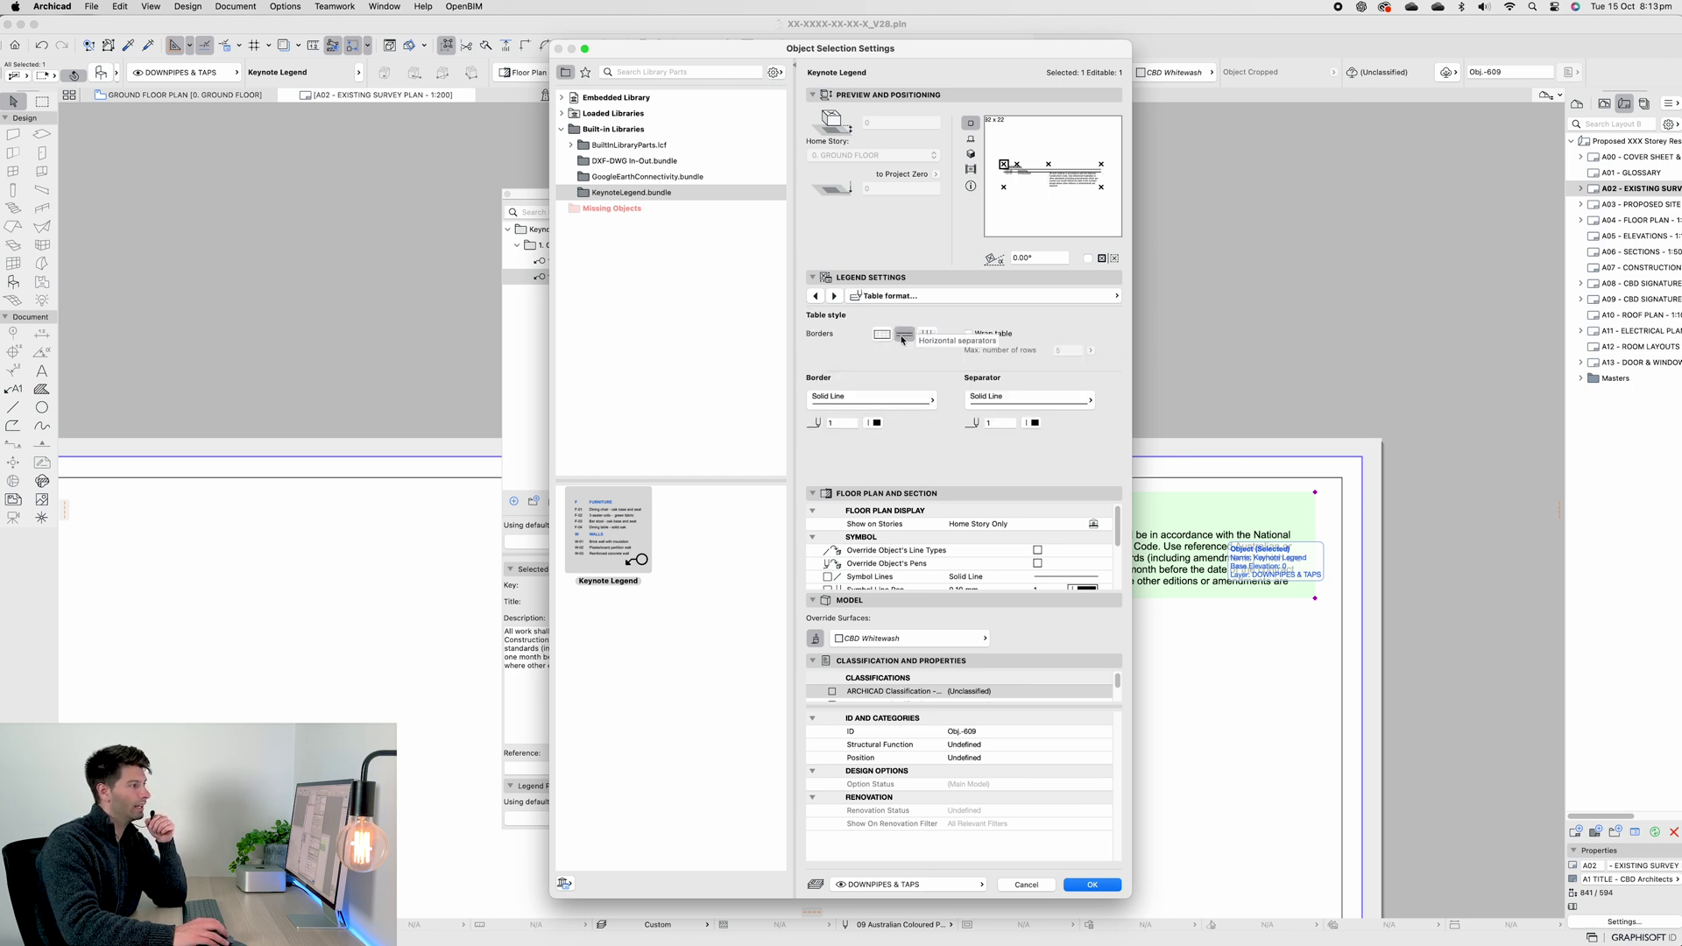
pyautogui.click(877, 424)
pyautogui.click(970, 477)
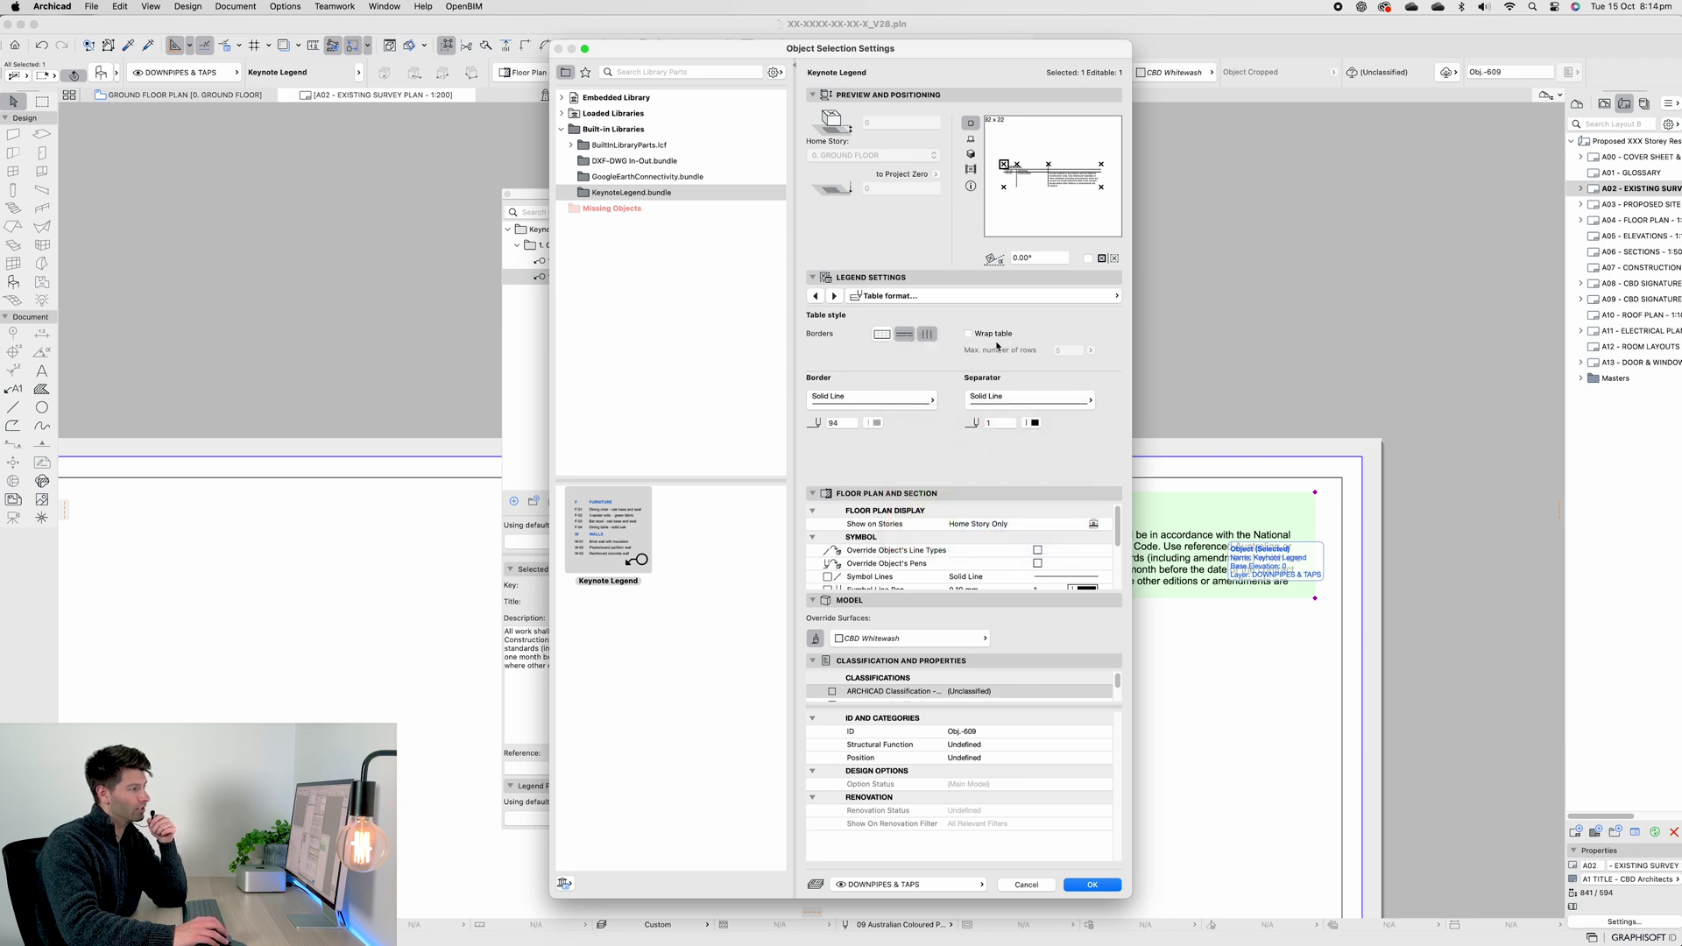
pyautogui.click(835, 297)
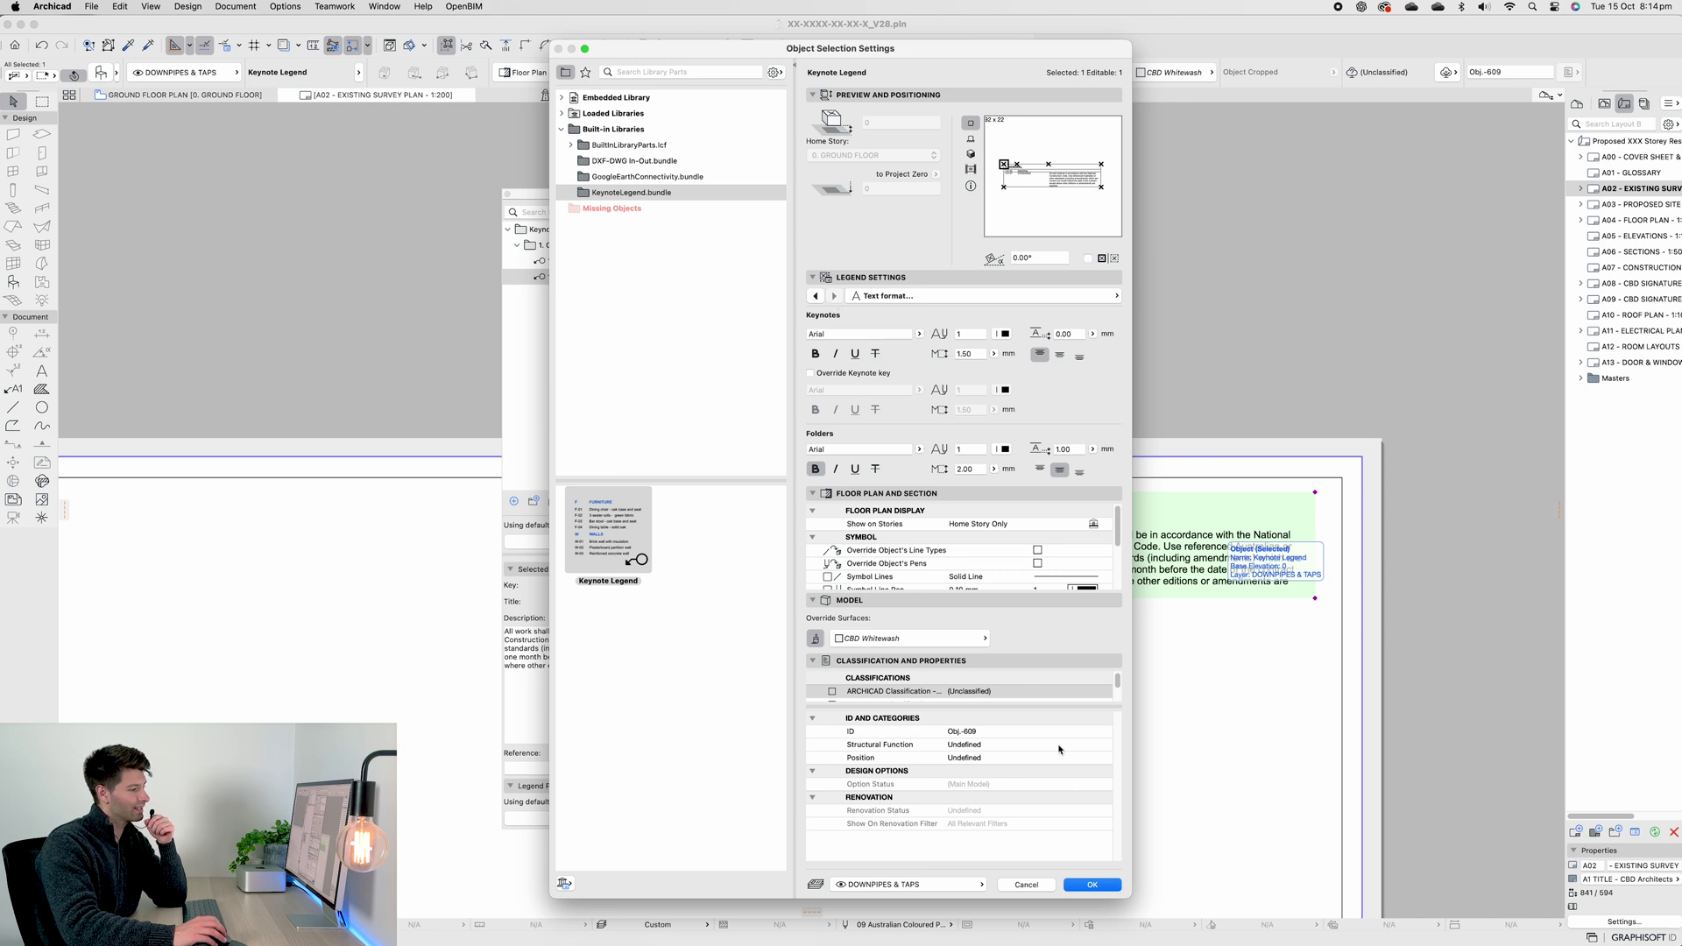
# Apply the legend settings, then reopen the legend and switch its Table format to the bordered style
pyautogui.click(1092, 885)
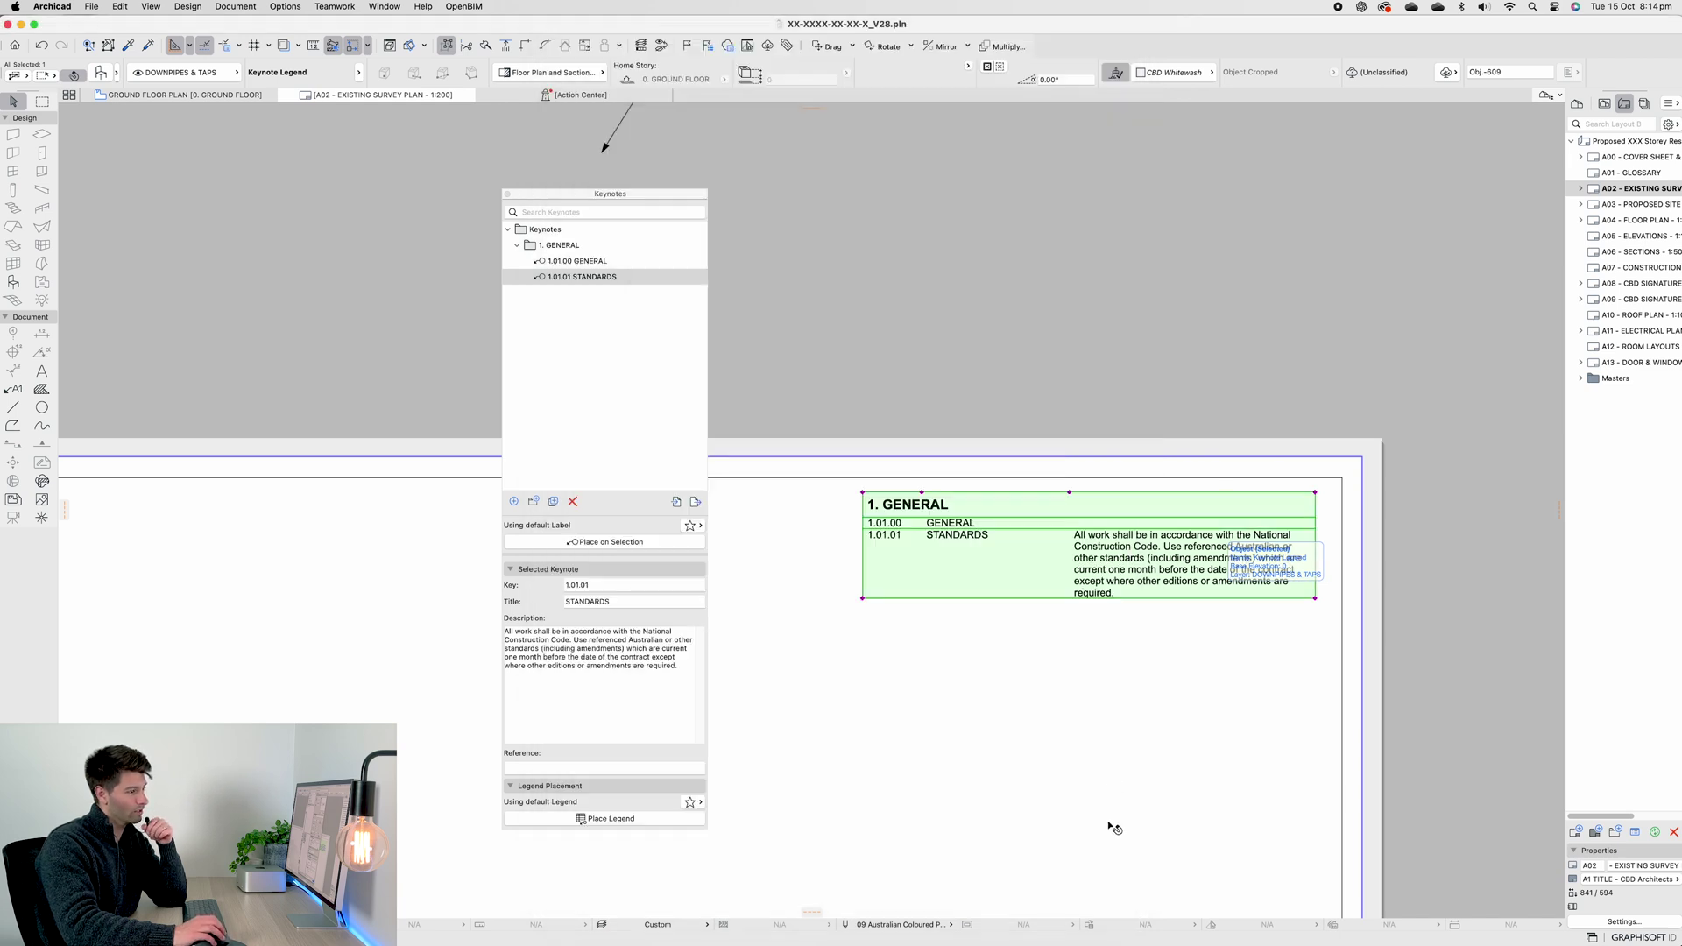
pyautogui.doubleClick(1009, 581)
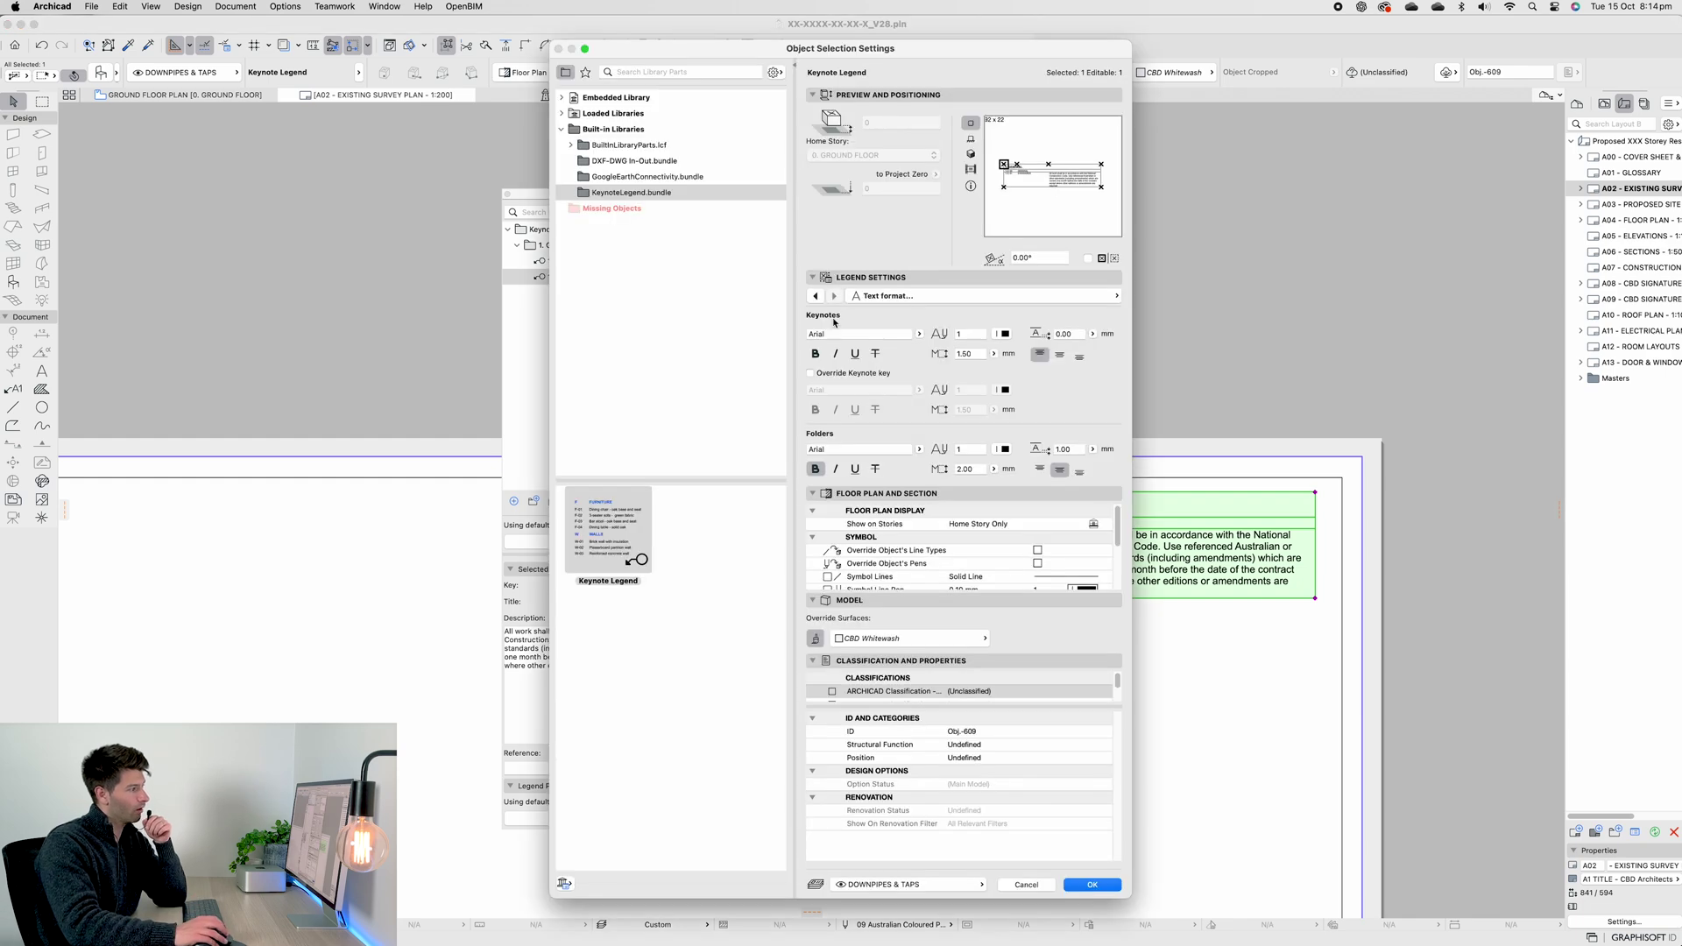
pyautogui.click(815, 295)
pyautogui.click(1091, 885)
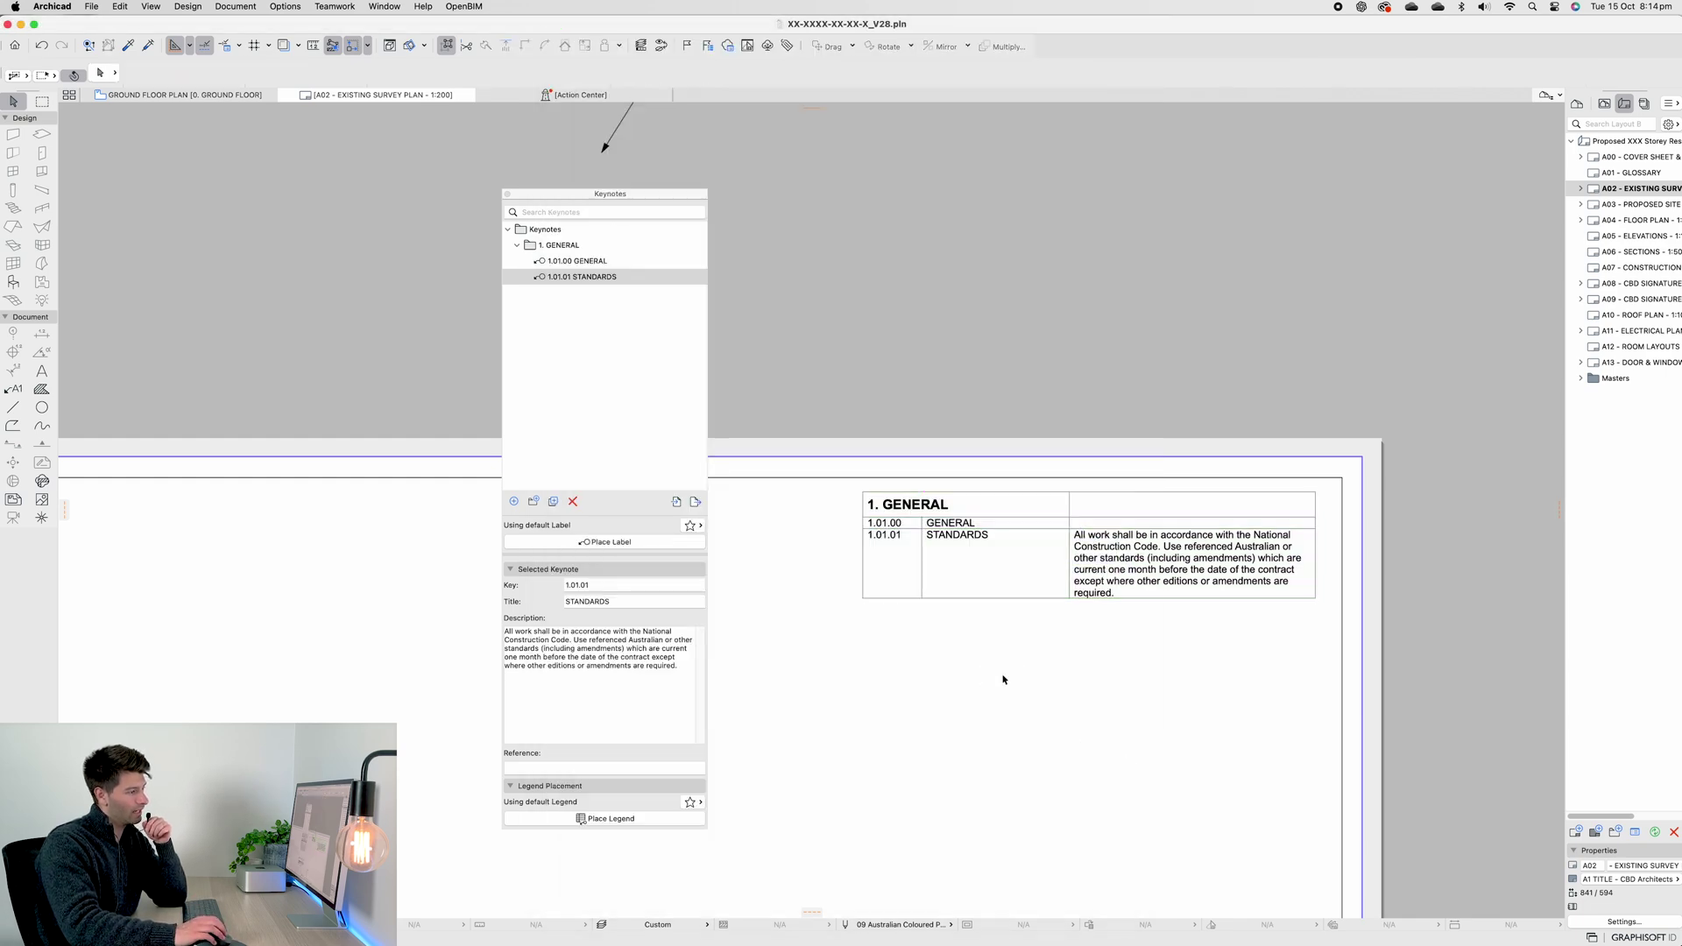
pyautogui.scroll(-3, 996, 613)
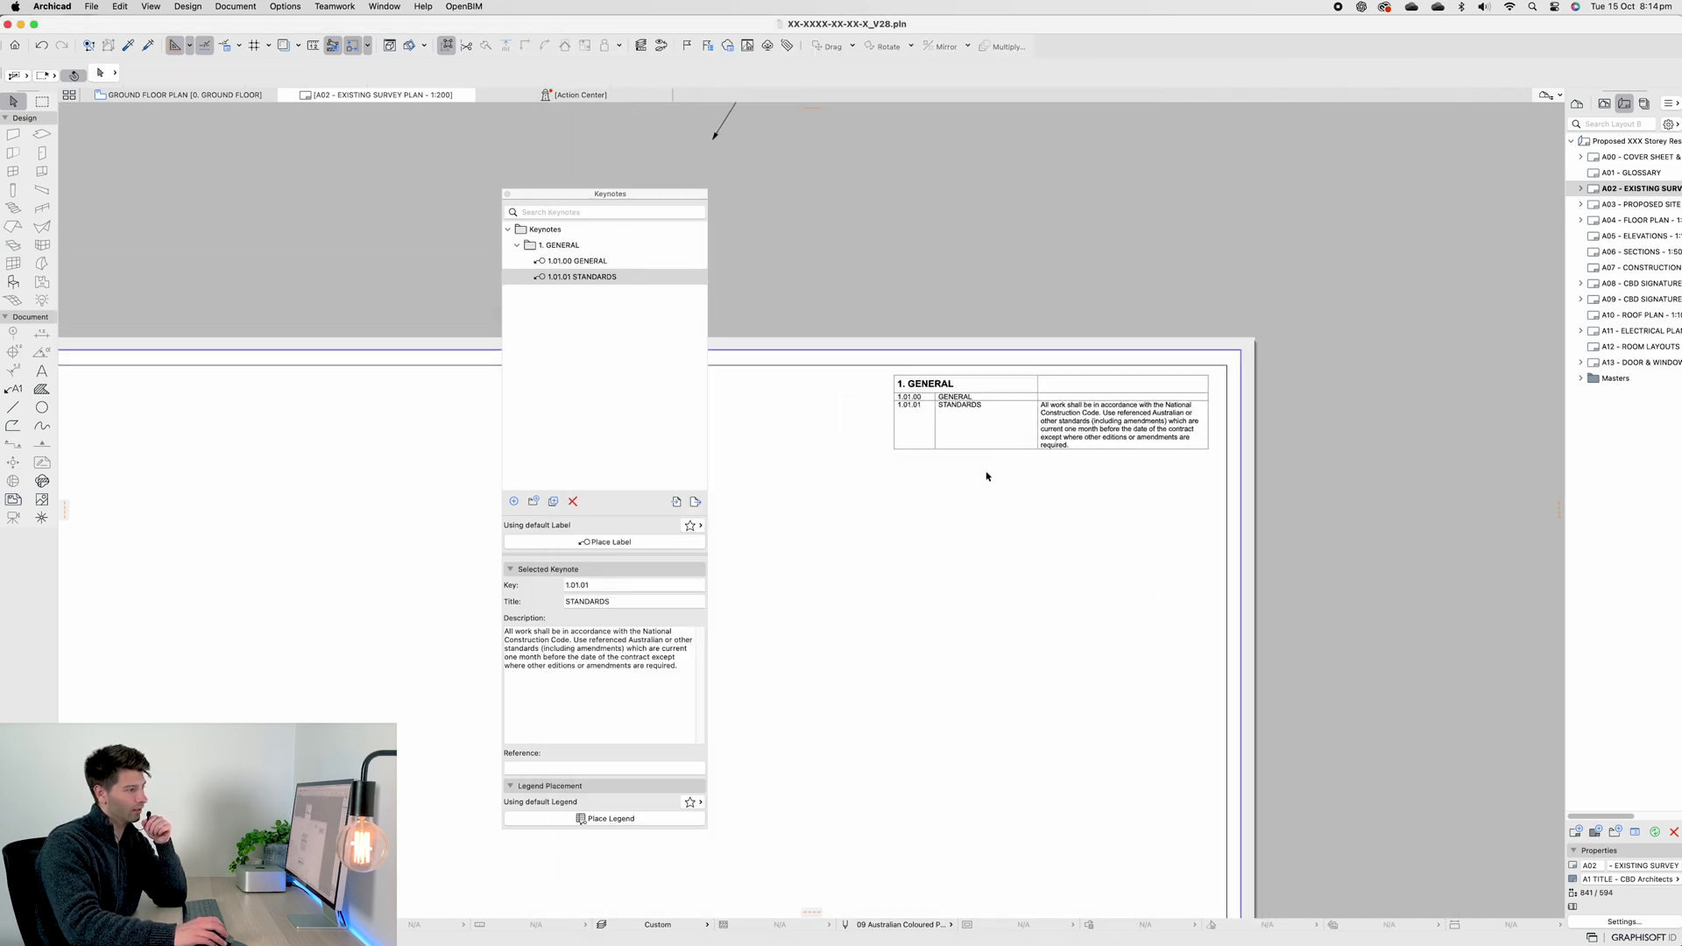
pyautogui.scroll(3, 775, 267)
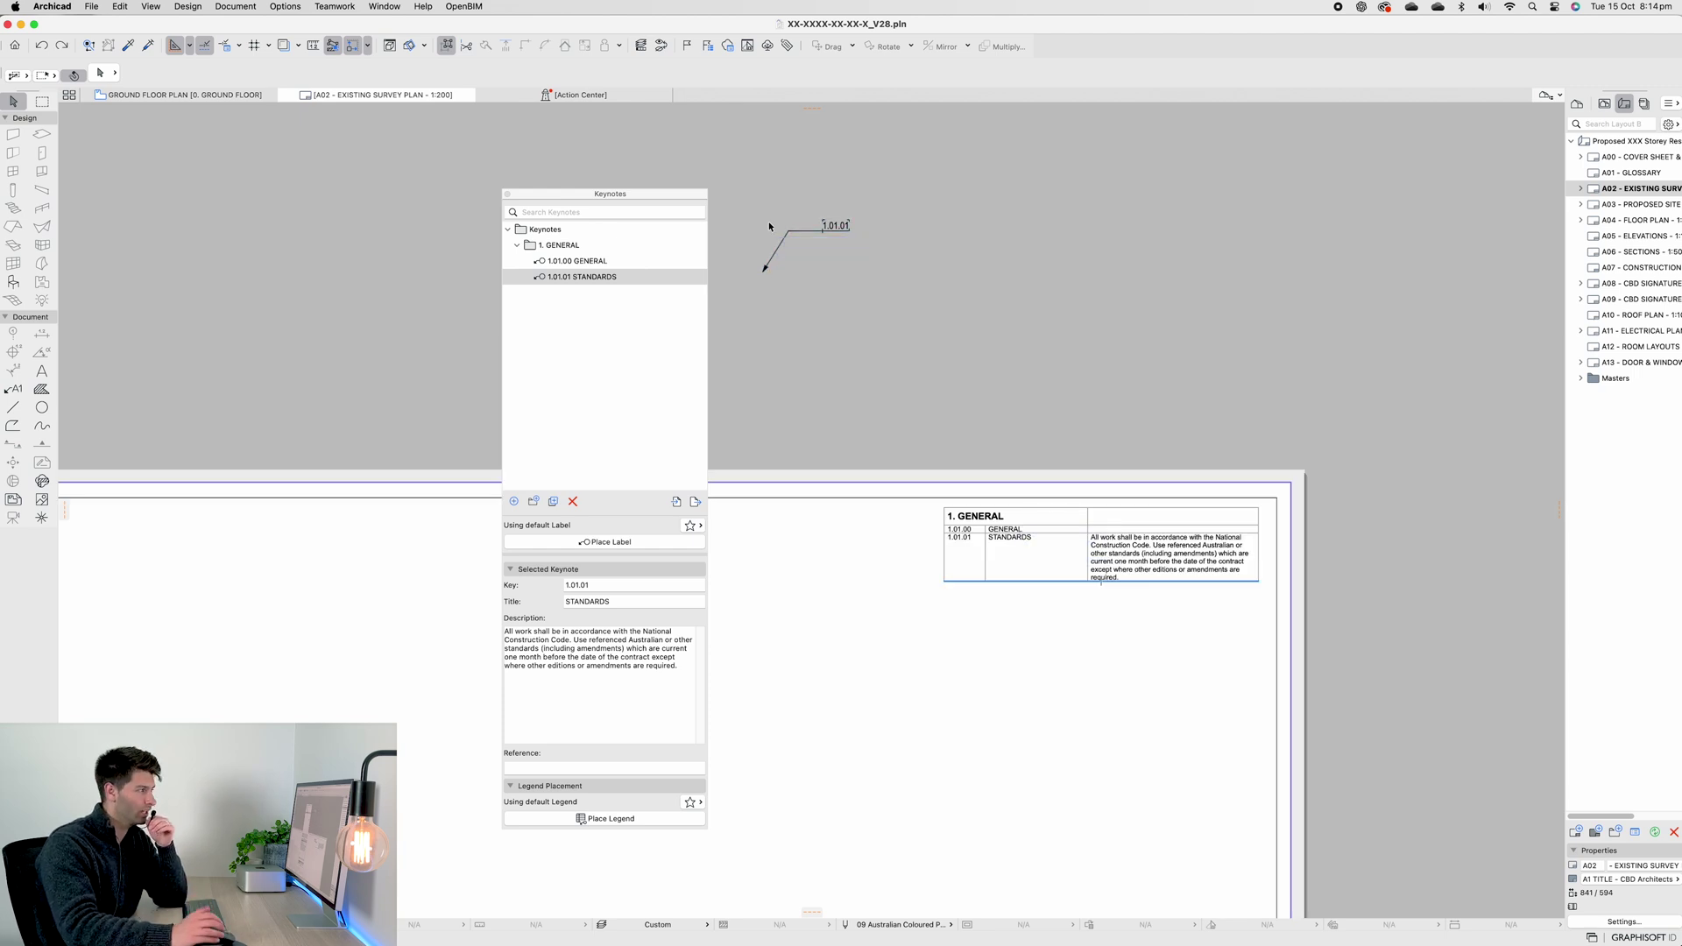
pyautogui.scroll(-1, 769, 226)
pyautogui.scroll(2, 765, 263)
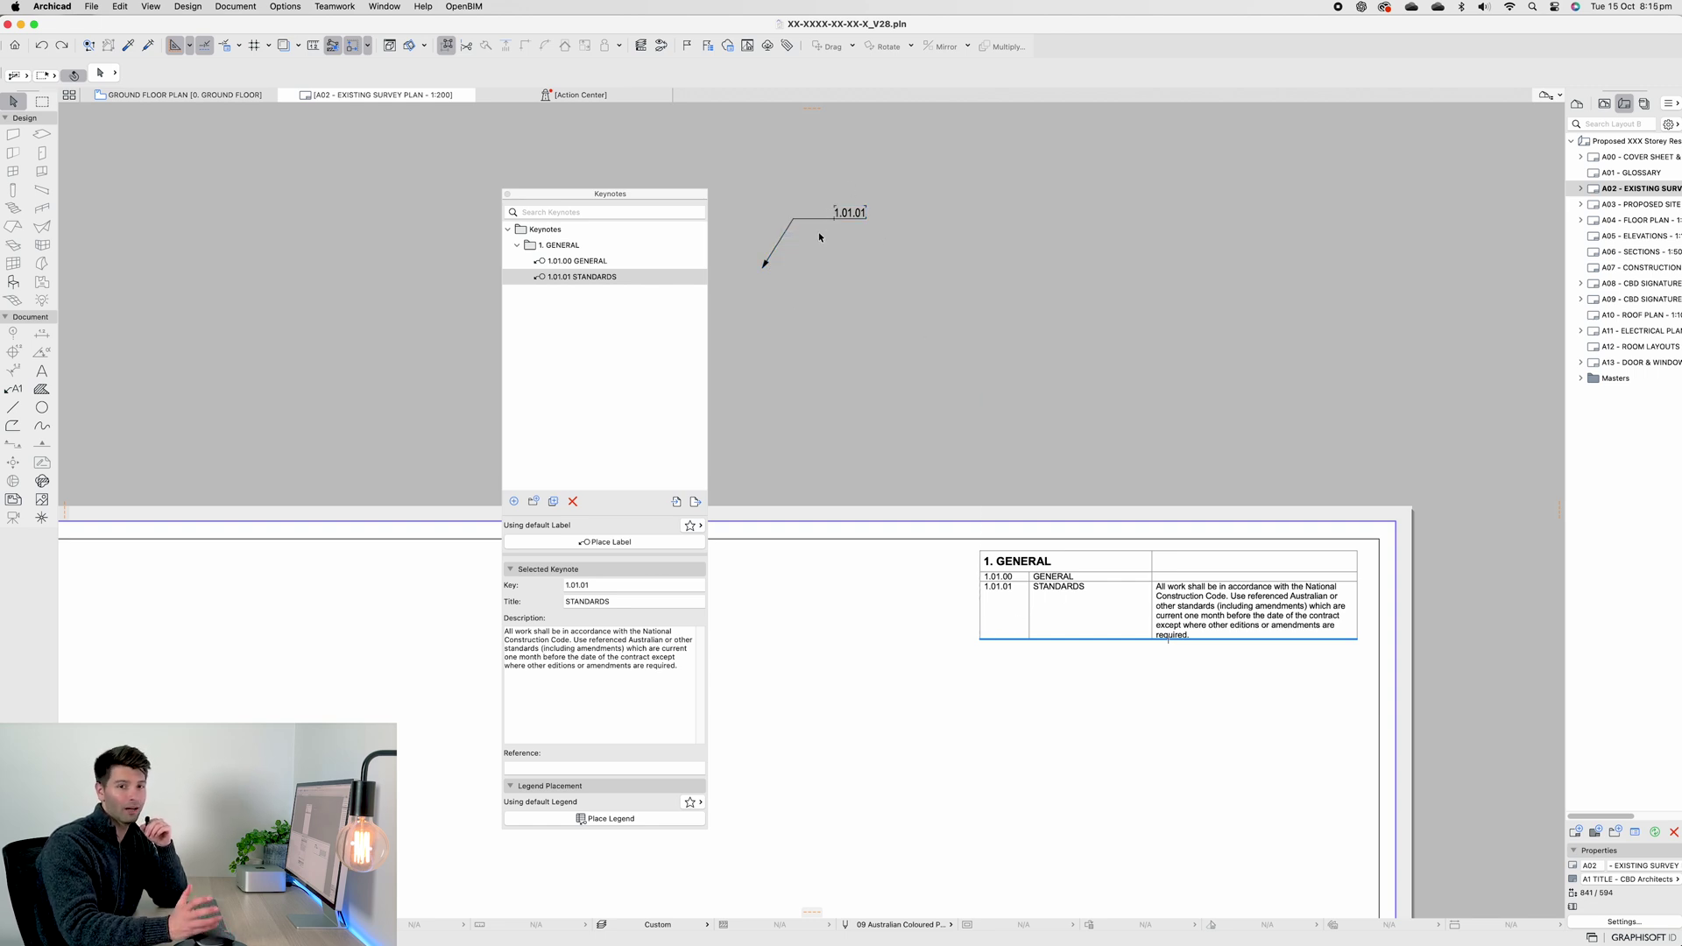
# Change the STANDARDS keynote's key from 1.01.01 to 1.01.05, then bring the V27 project forward
pyautogui.click(617, 458)
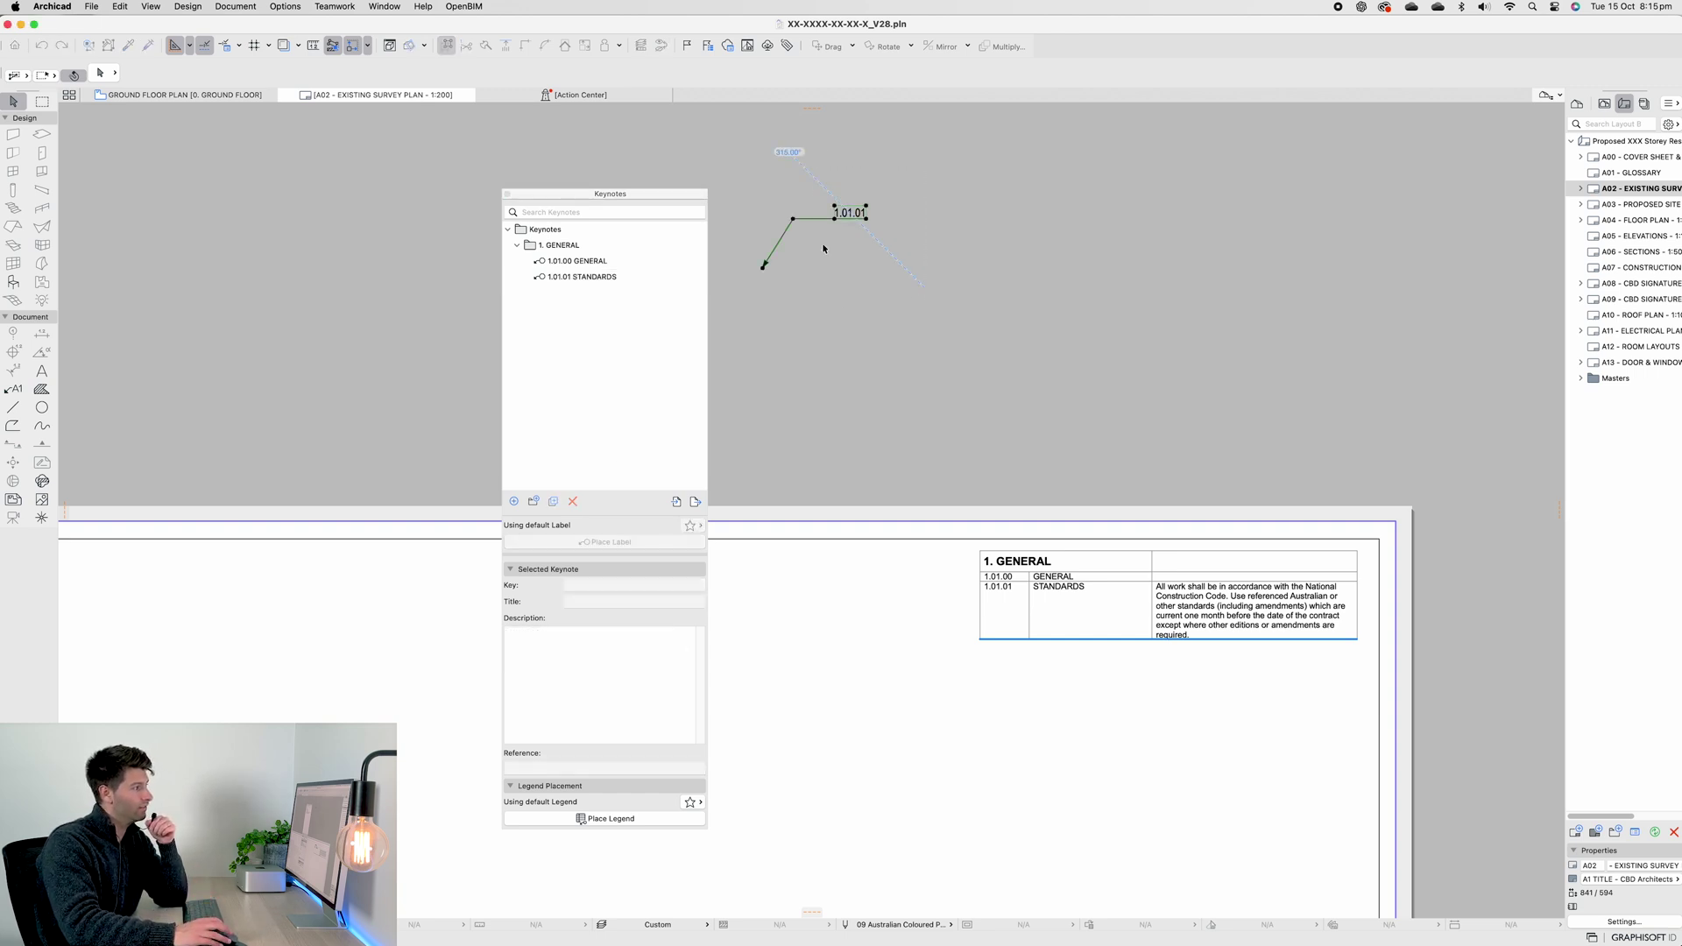
pyautogui.click(825, 218)
pyautogui.click(554, 277)
pyautogui.doubleClick(579, 585)
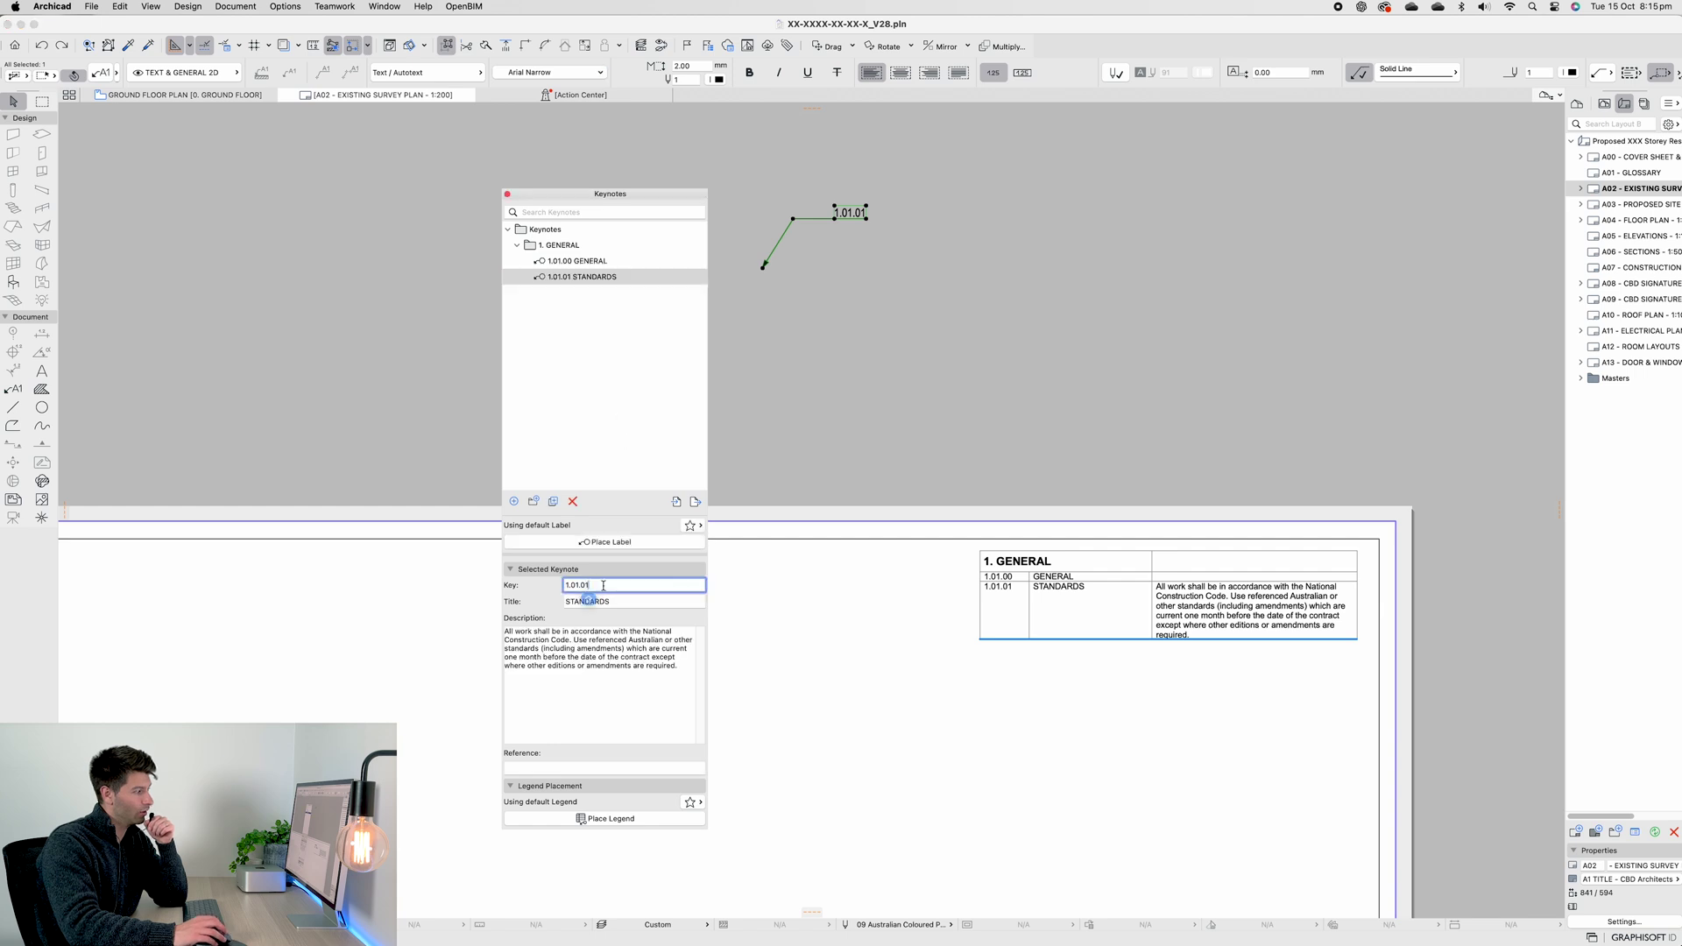
pyautogui.write('1.01.05')
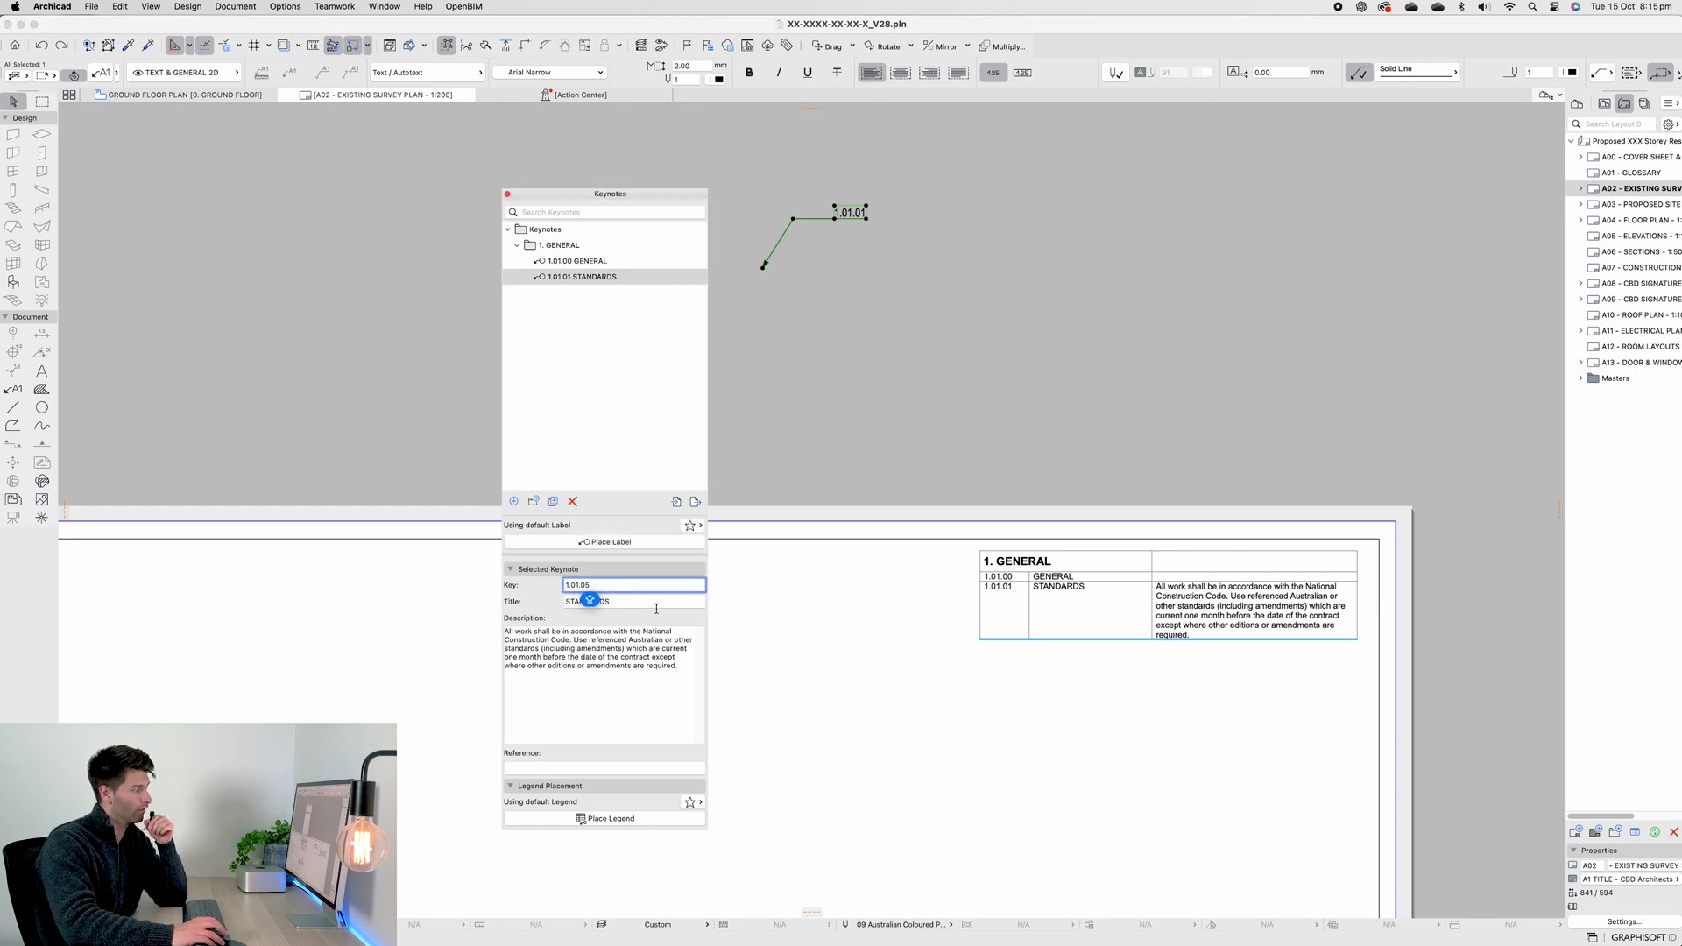
pyautogui.click(656, 608)
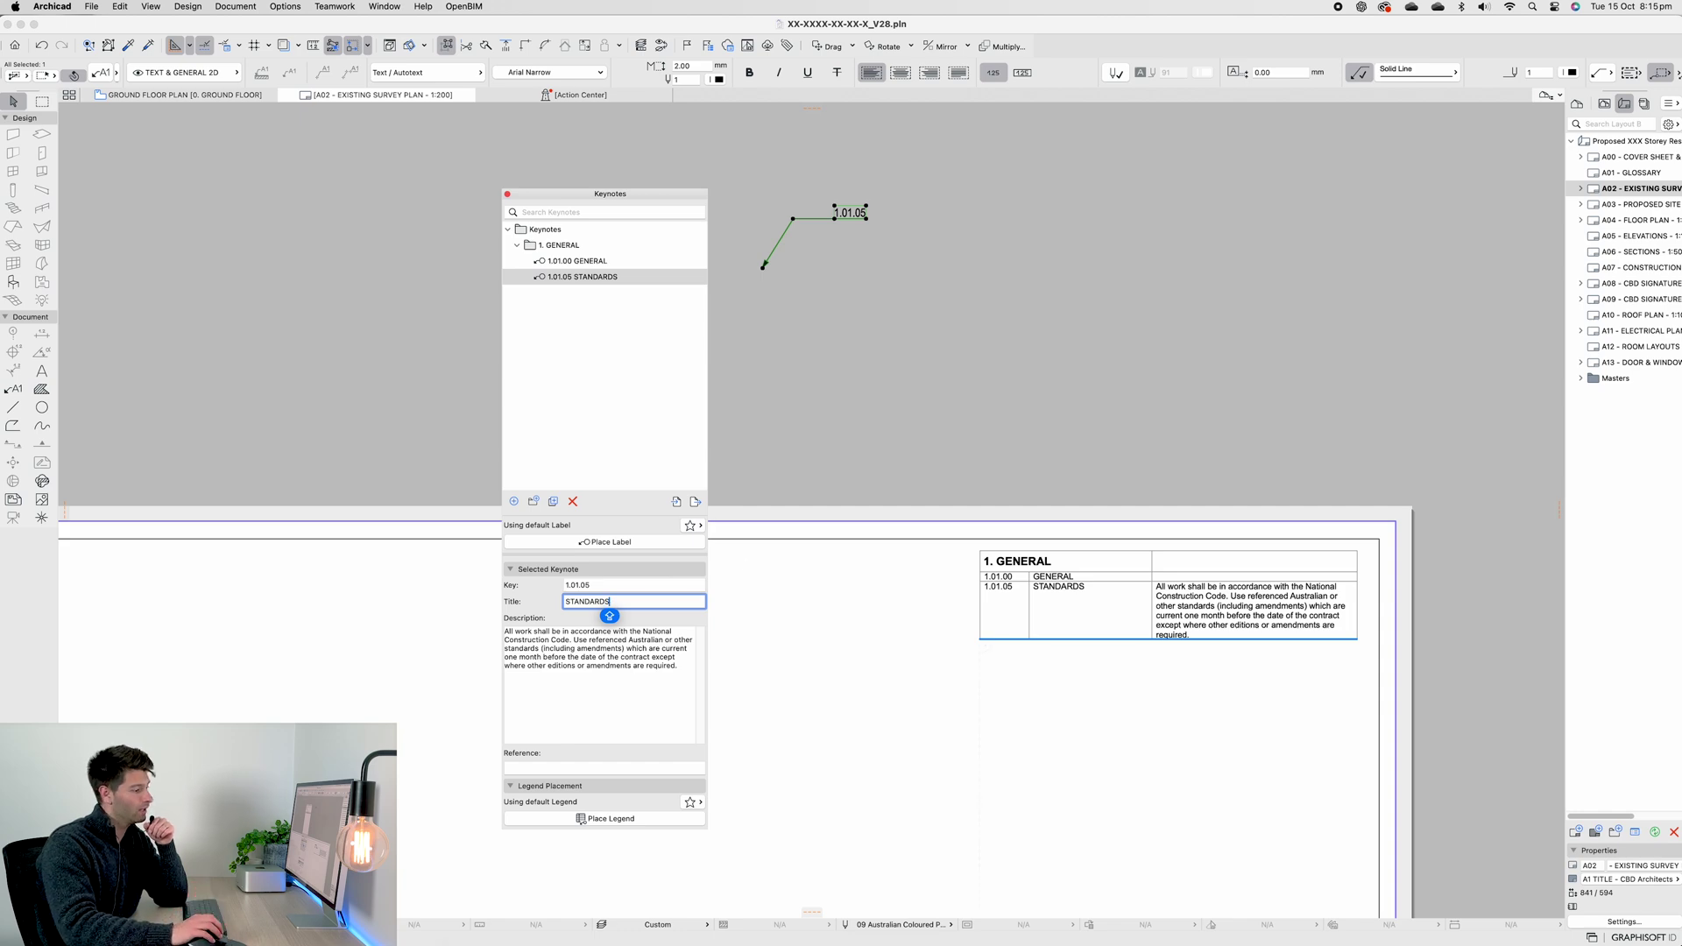
pyautogui.click(1064, 915)
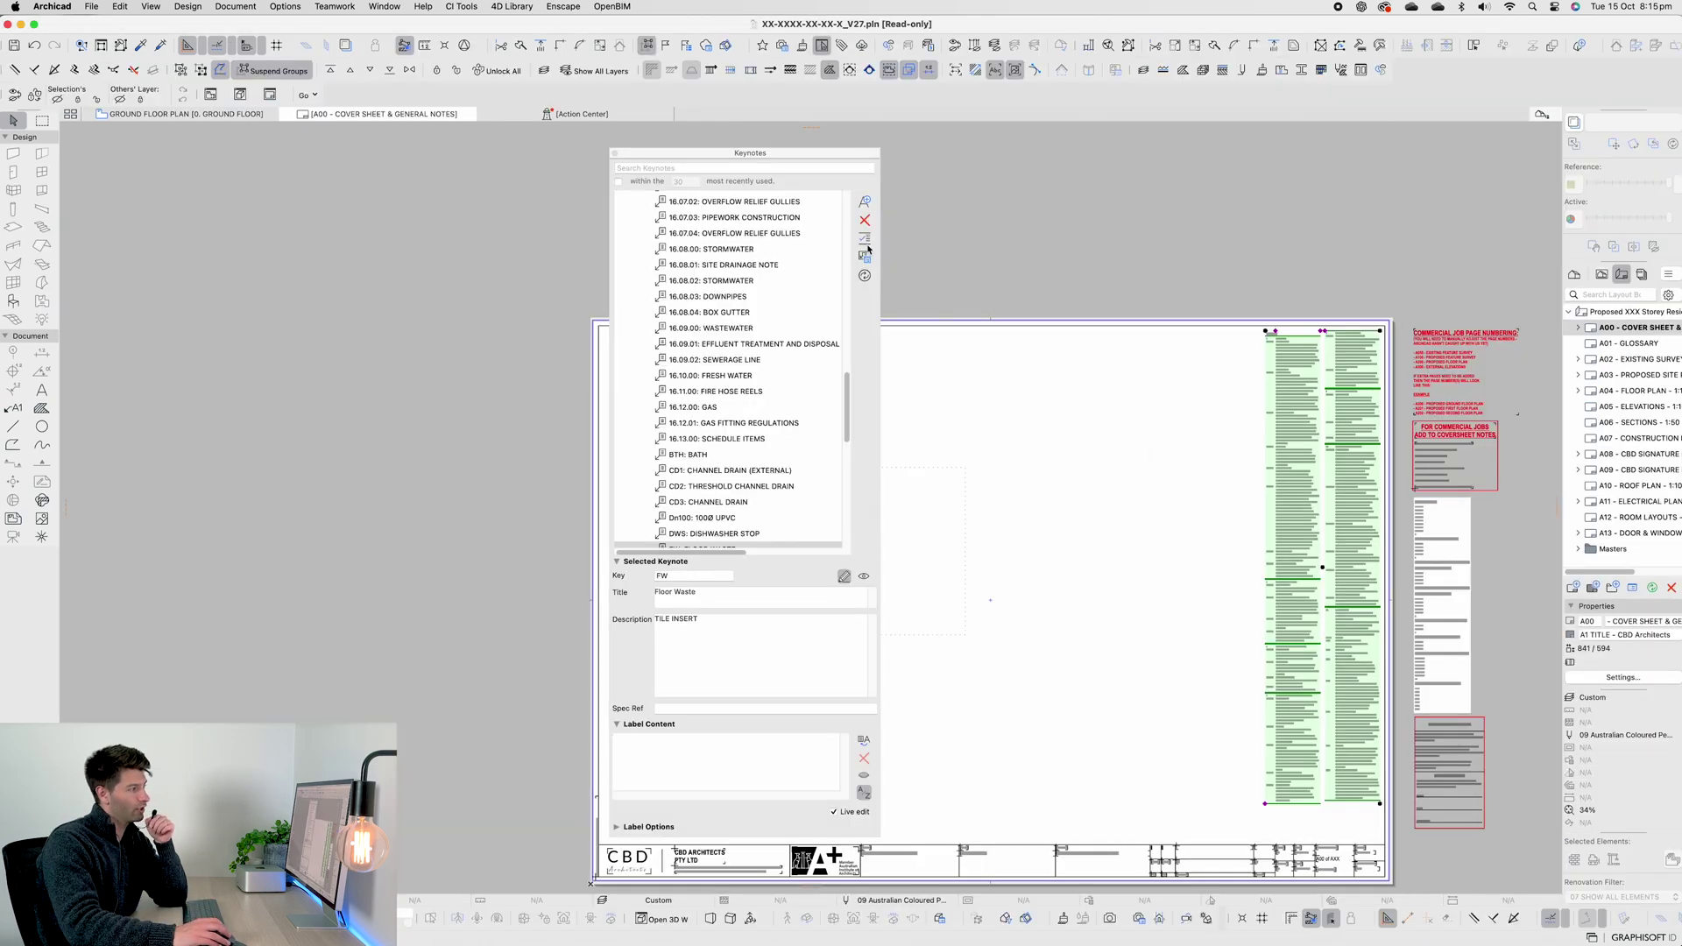
# Refresh the V27 project's keynote label audit, then close it
pyautogui.click(865, 254)
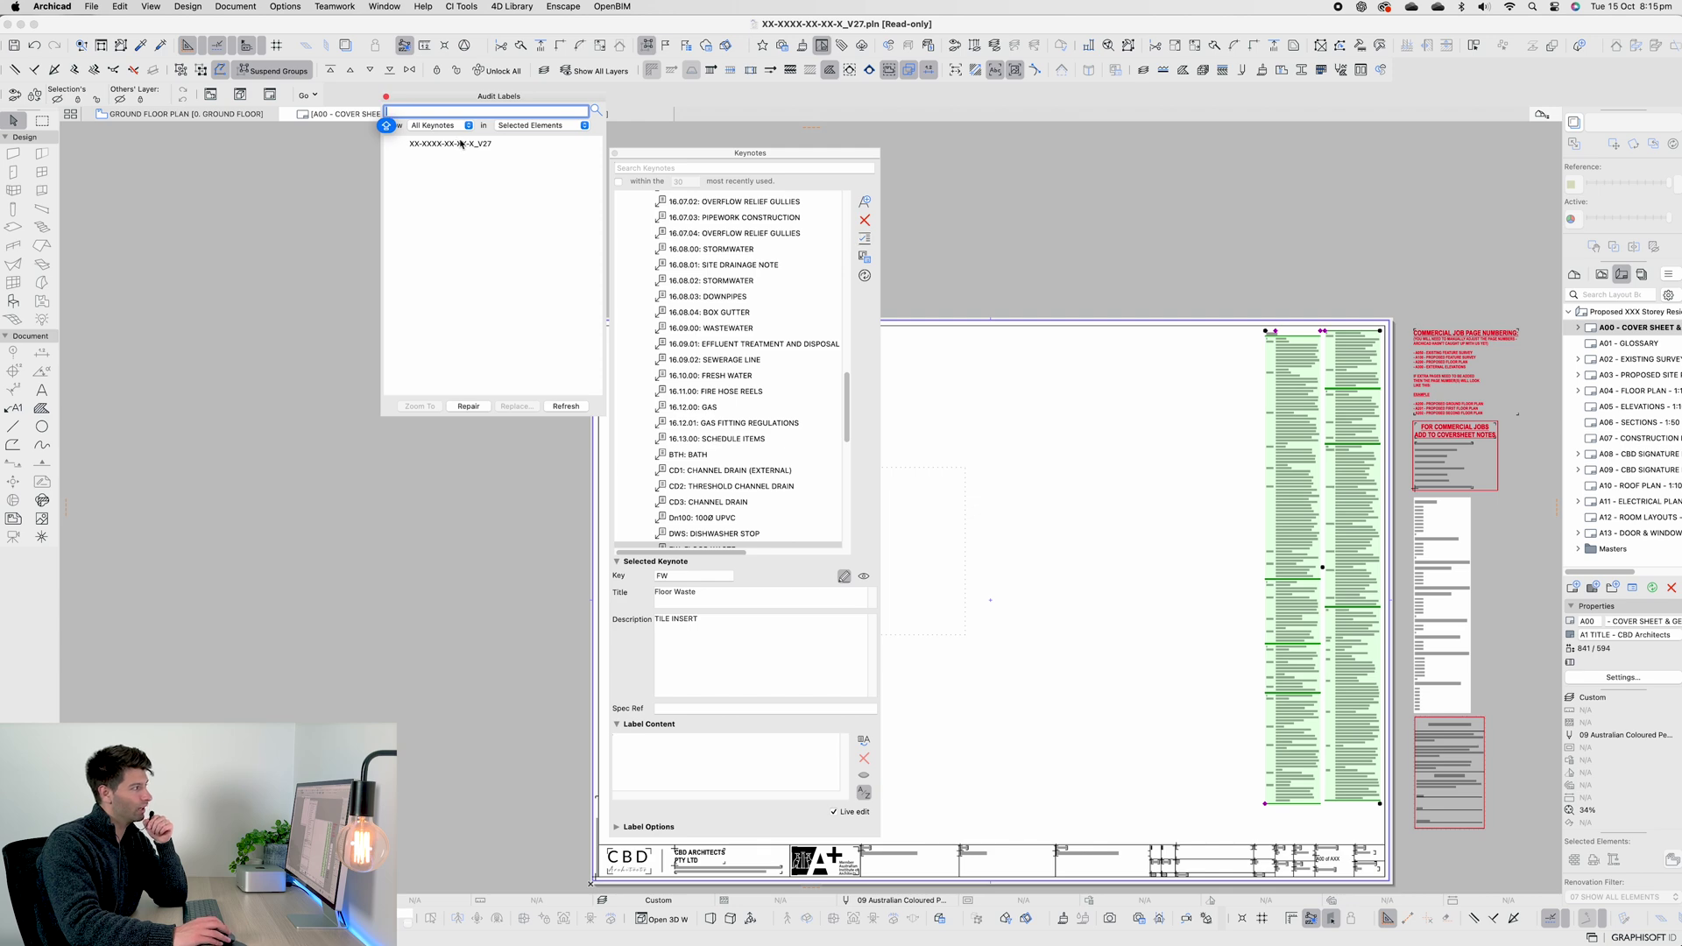
pyautogui.click(565, 406)
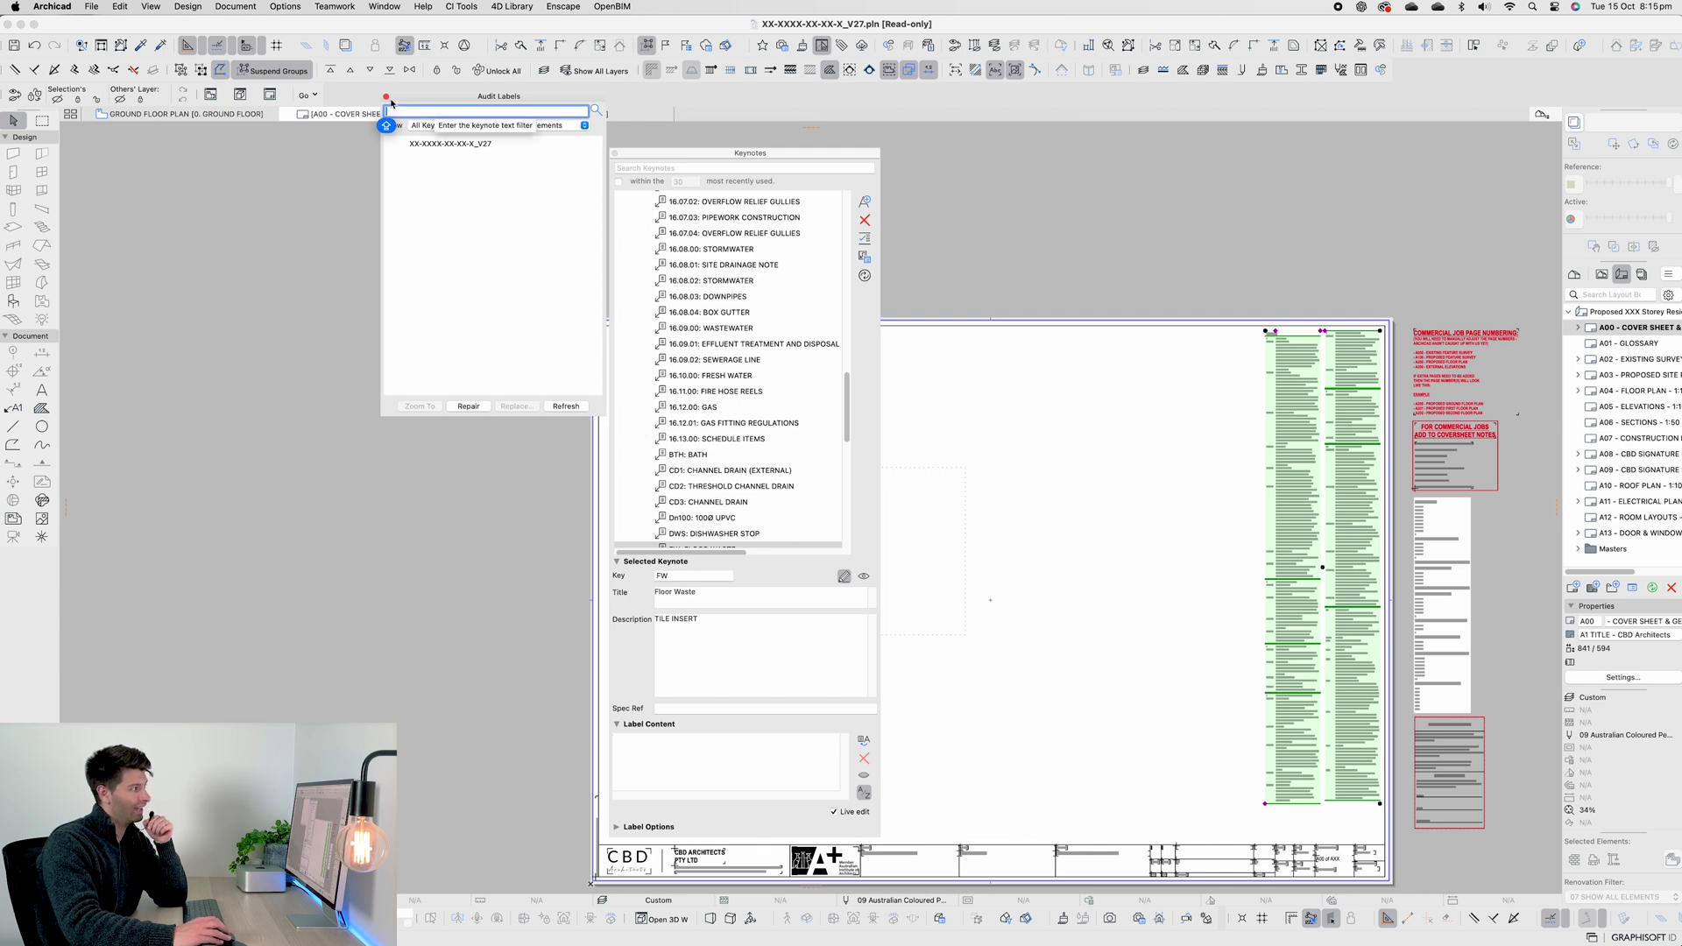
pyautogui.click(387, 97)
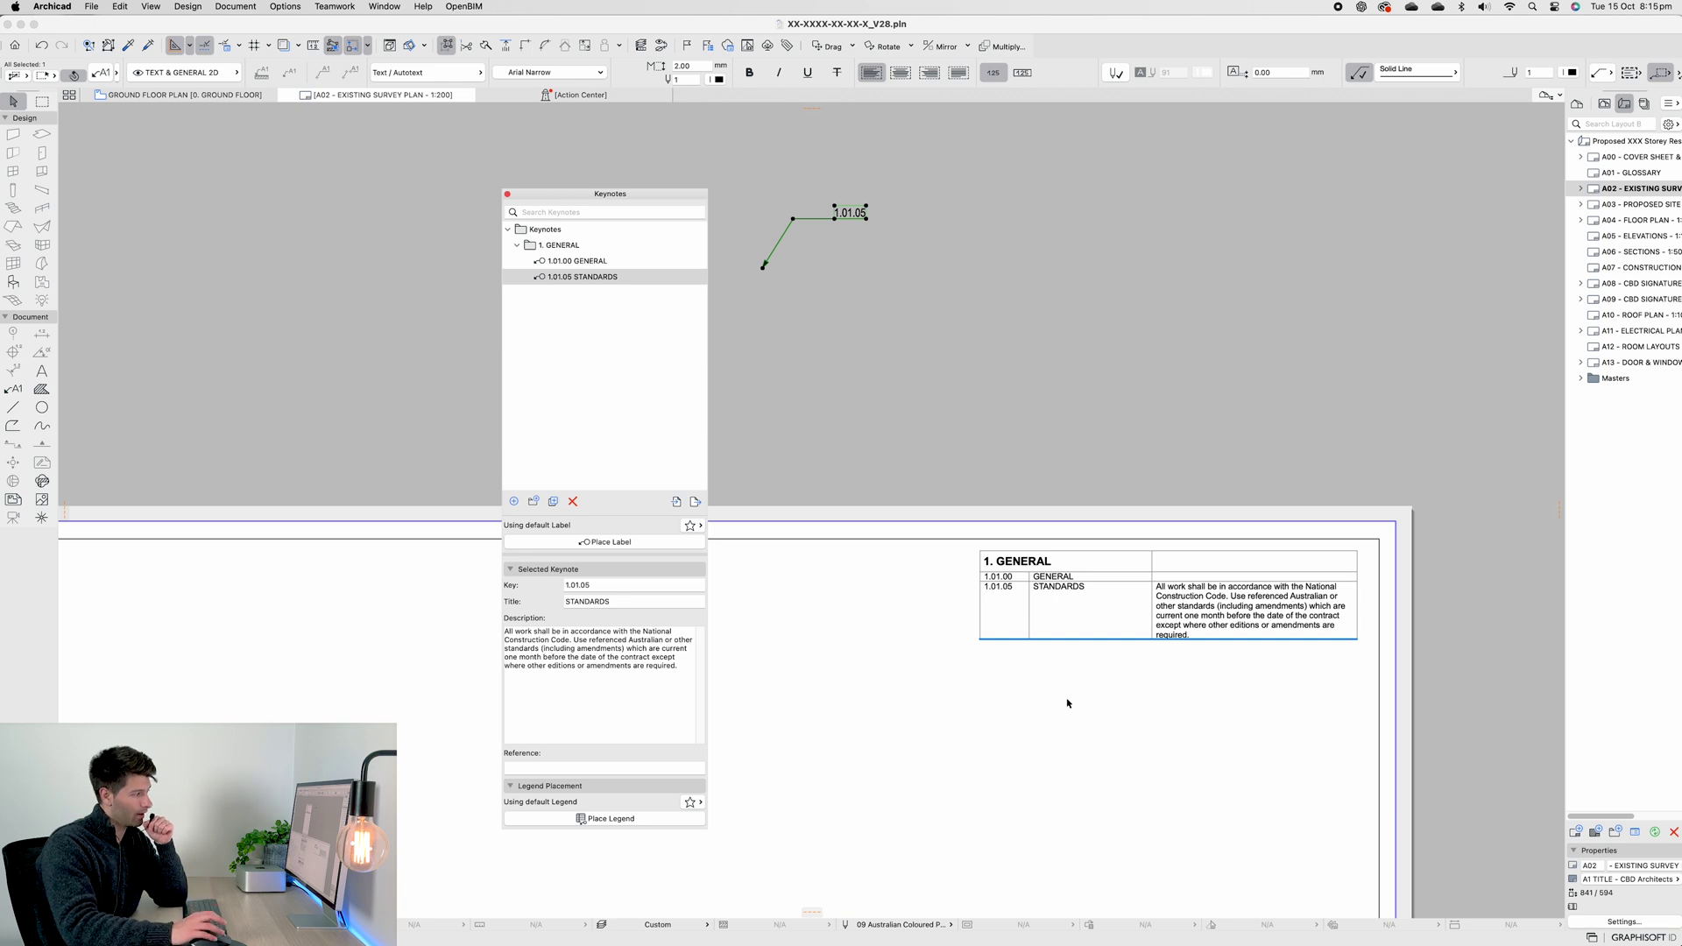
pyautogui.click(856, 373)
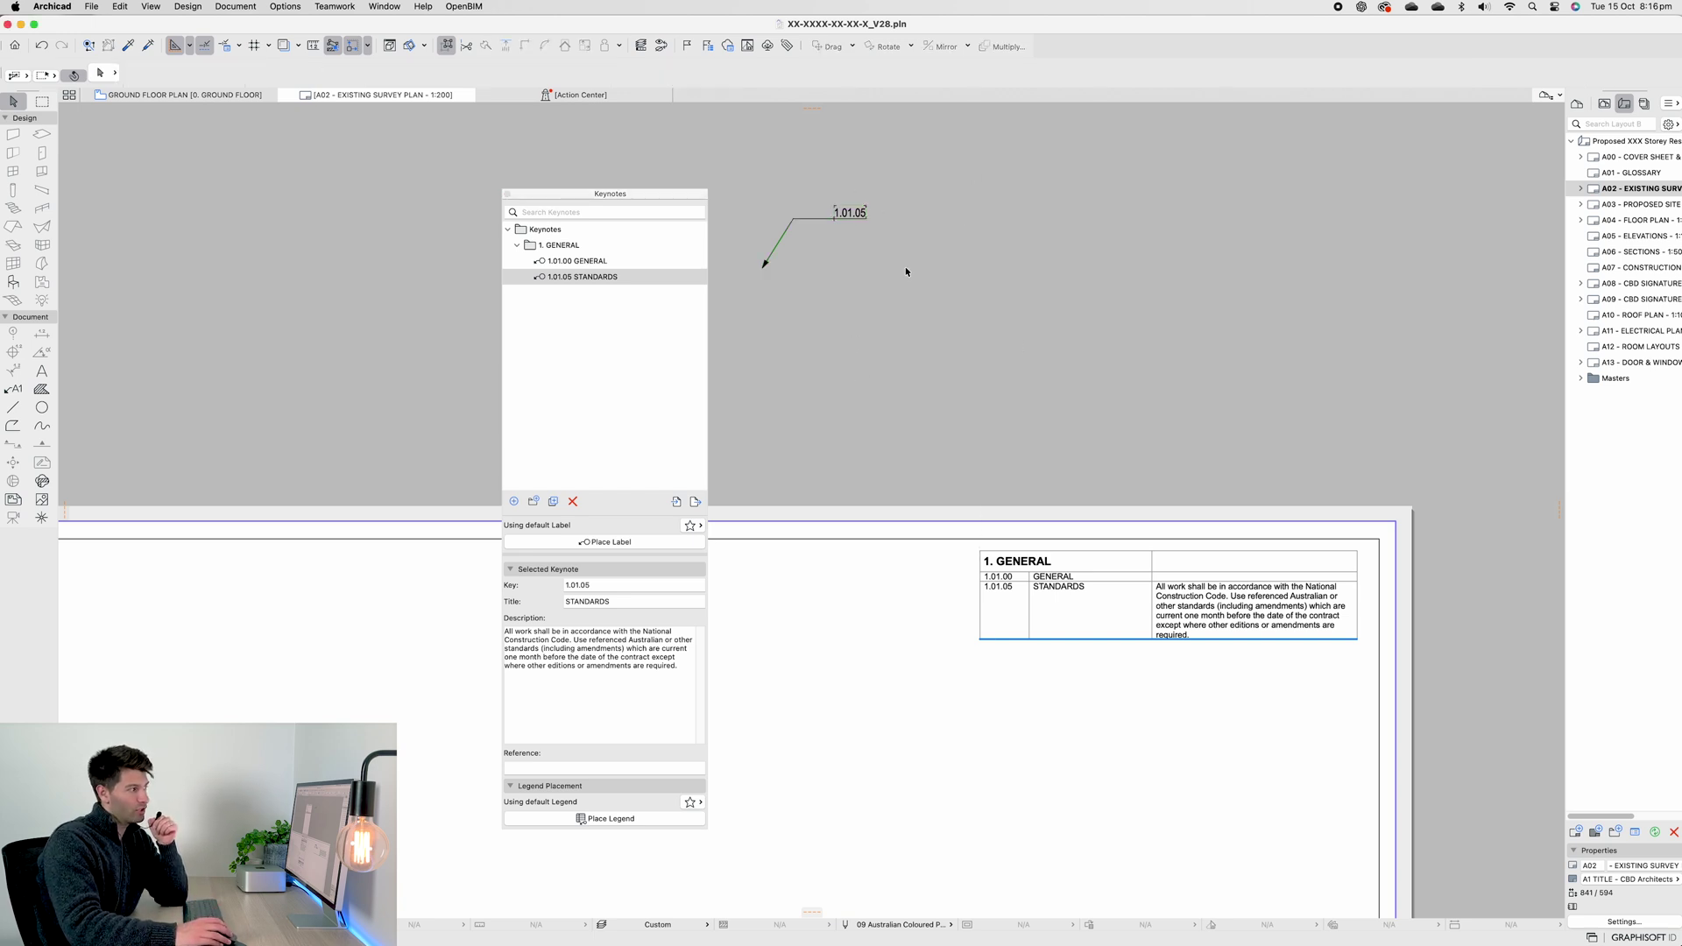
pyautogui.click(878, 227)
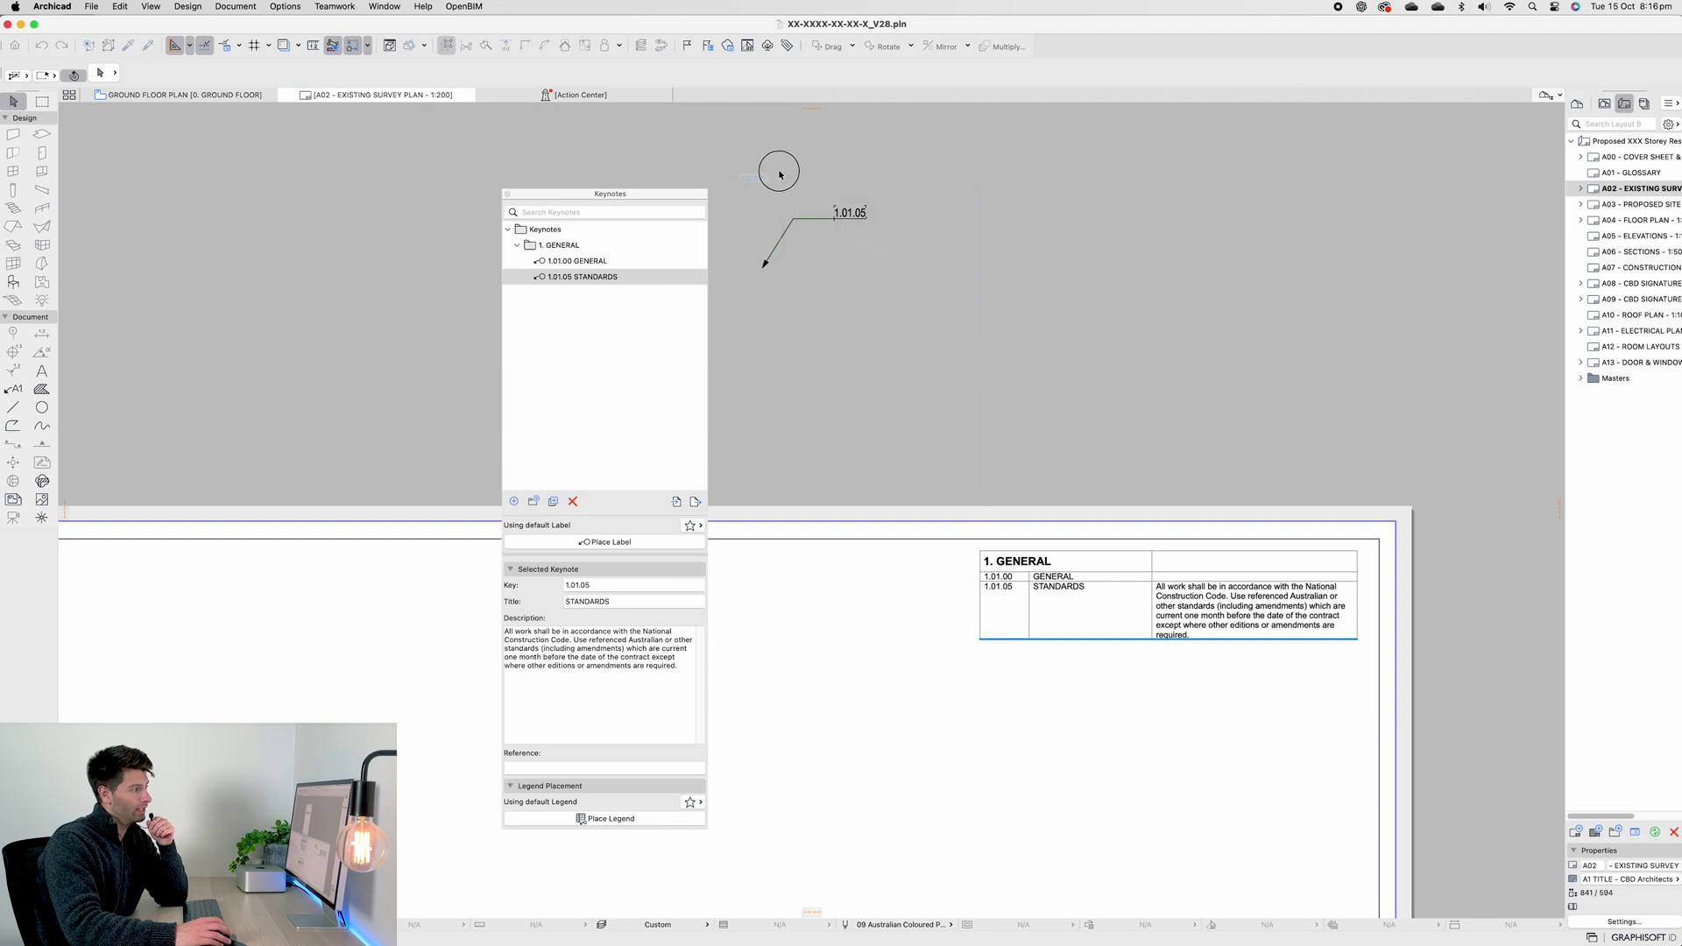
pyautogui.click(816, 249)
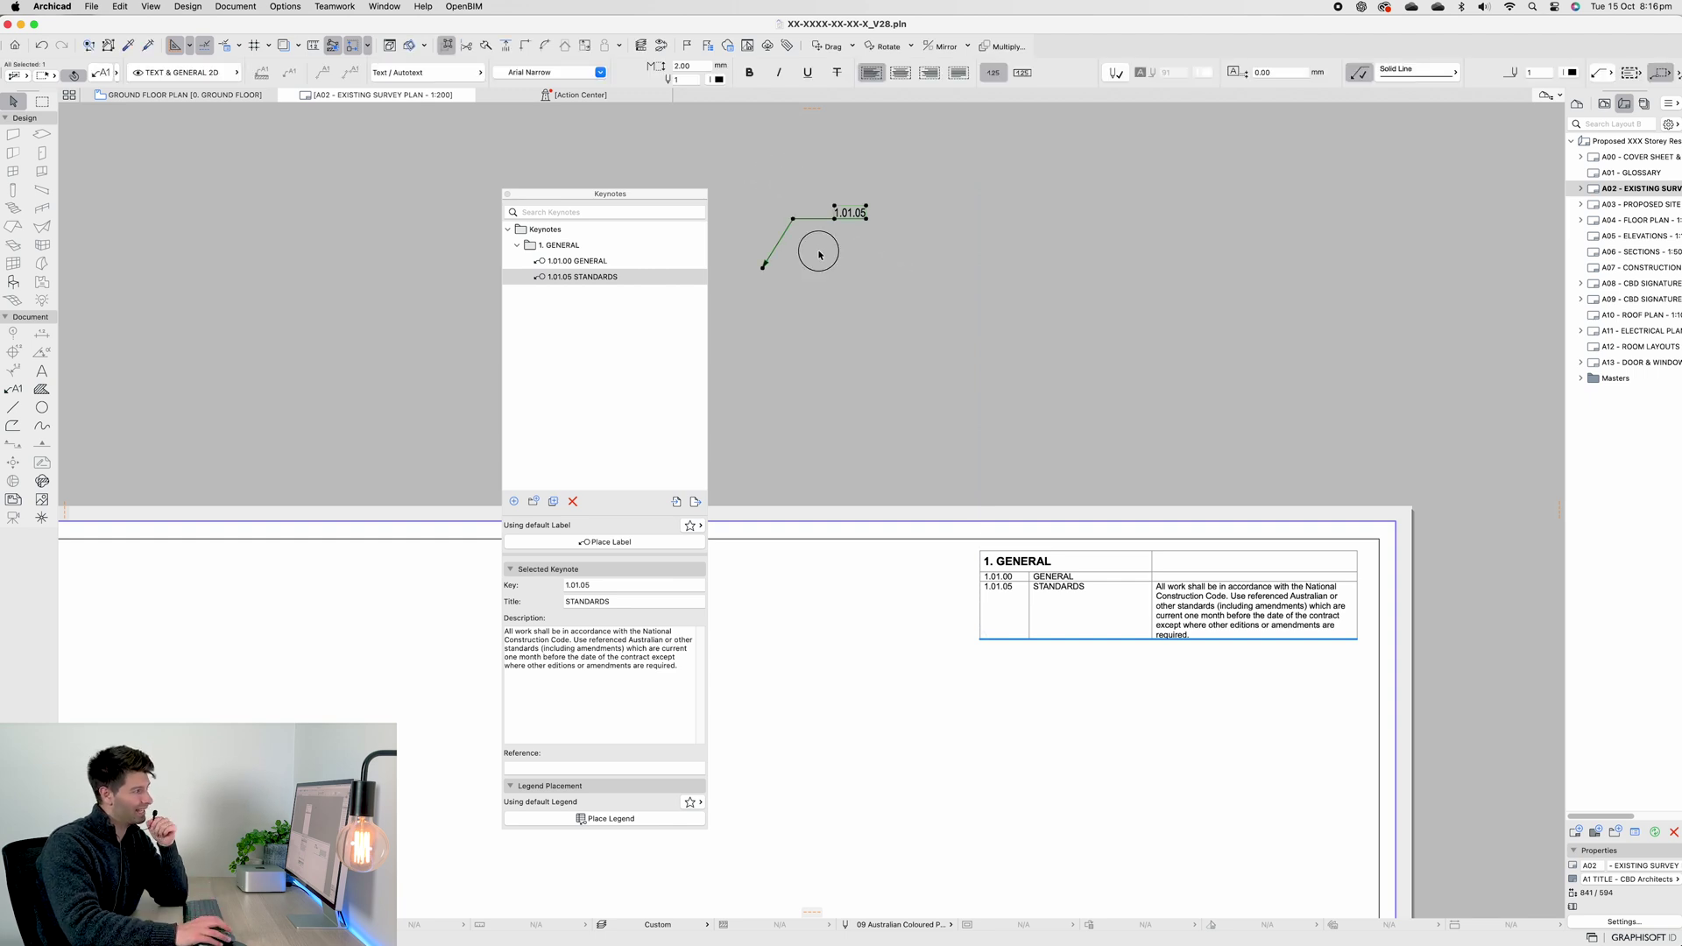